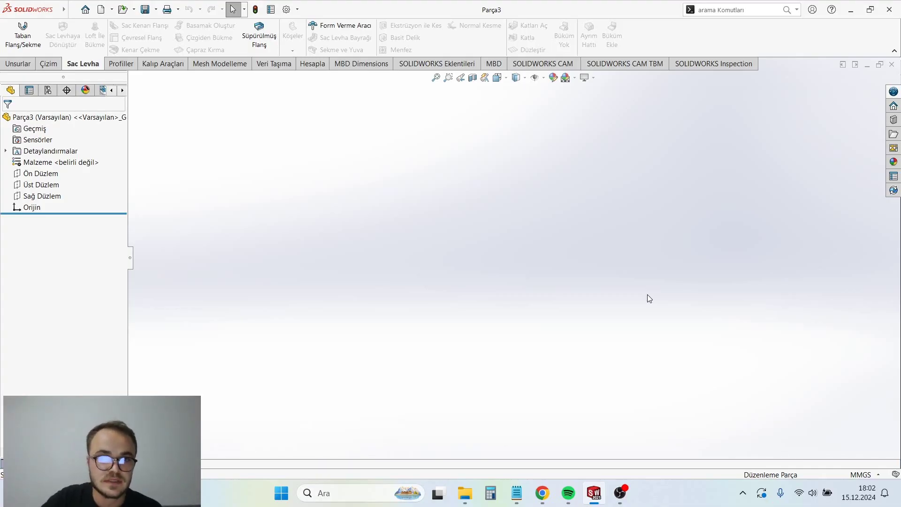
Step: Start a sketch on the top plane and draw a centre rectangle at the origin
{"action": "left_click", "coordinate": [37, 186]}
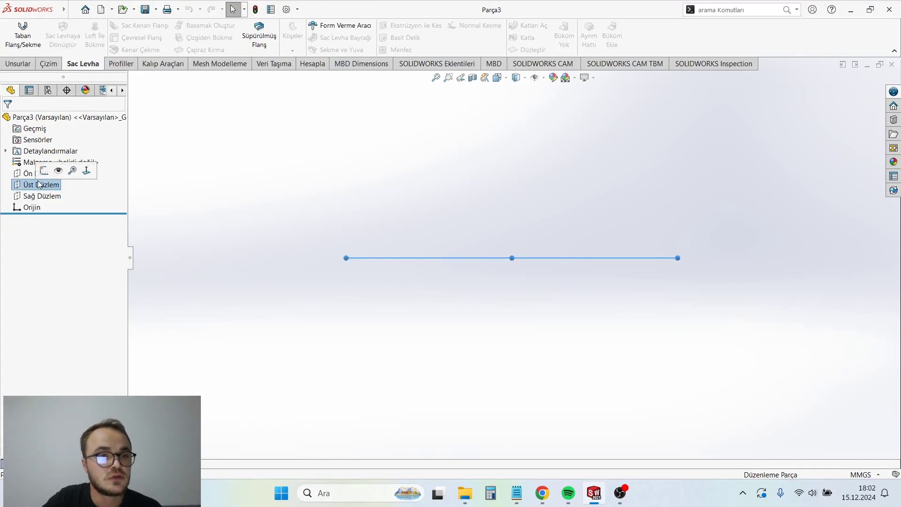
{"action": "left_click", "coordinate": [50, 171]}
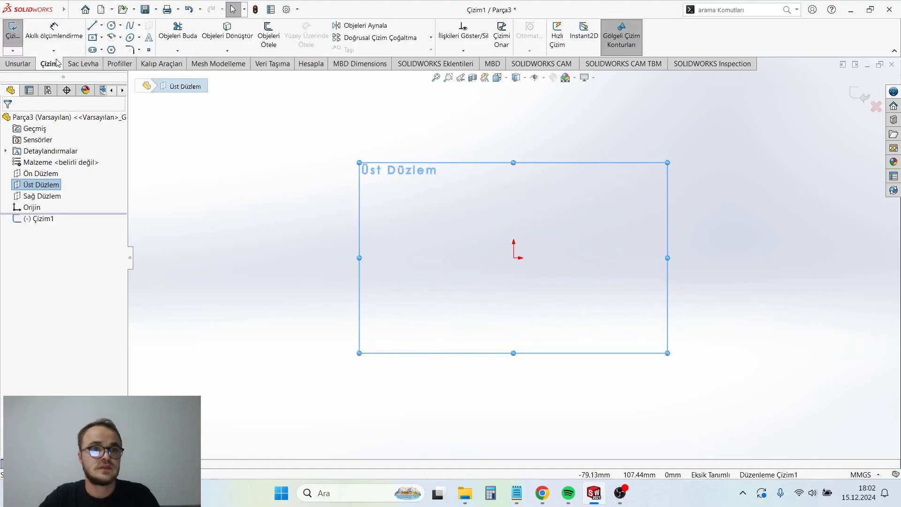
{"action": "left_click", "coordinate": [102, 37]}
{"action": "left_click", "coordinate": [113, 70]}
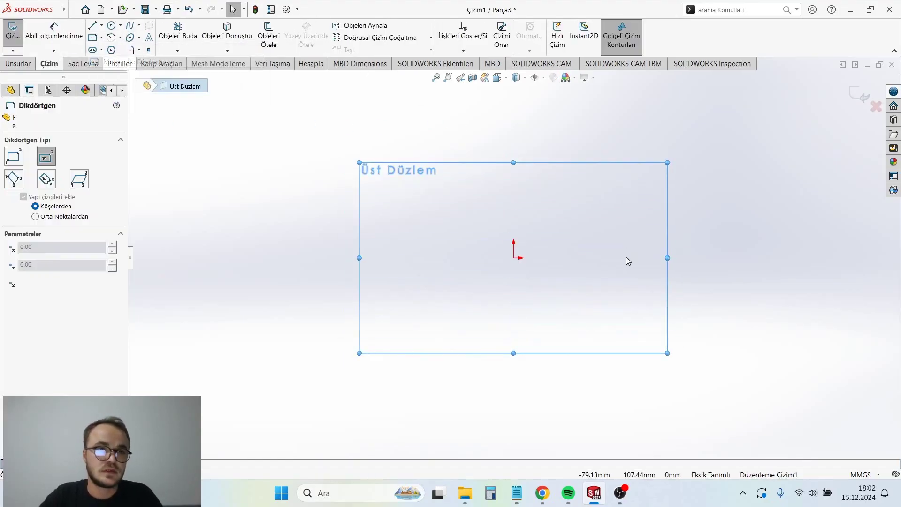
{"action": "left_click", "coordinate": [516, 260]}
{"action": "left_click", "coordinate": [665, 133]}
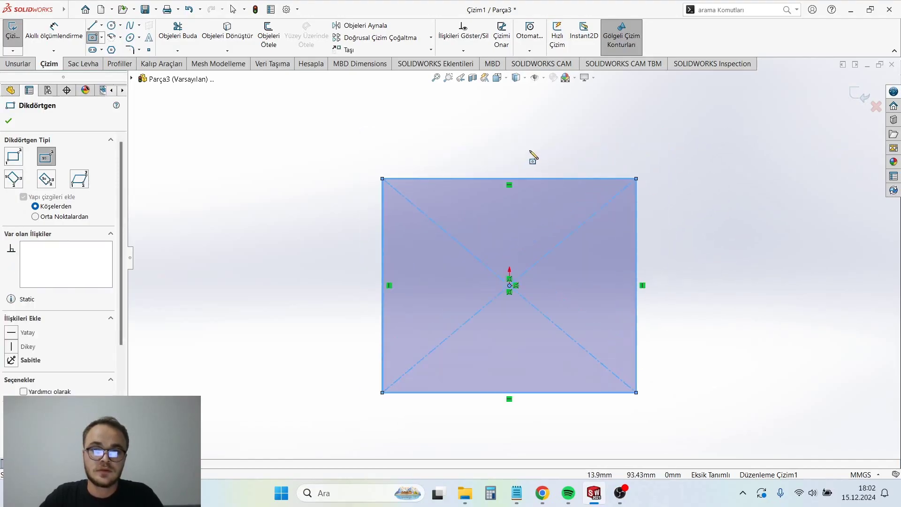
Step: Dimension the rectangle 1000 wide and 5000 tall
{"action": "key", "text": "d"}
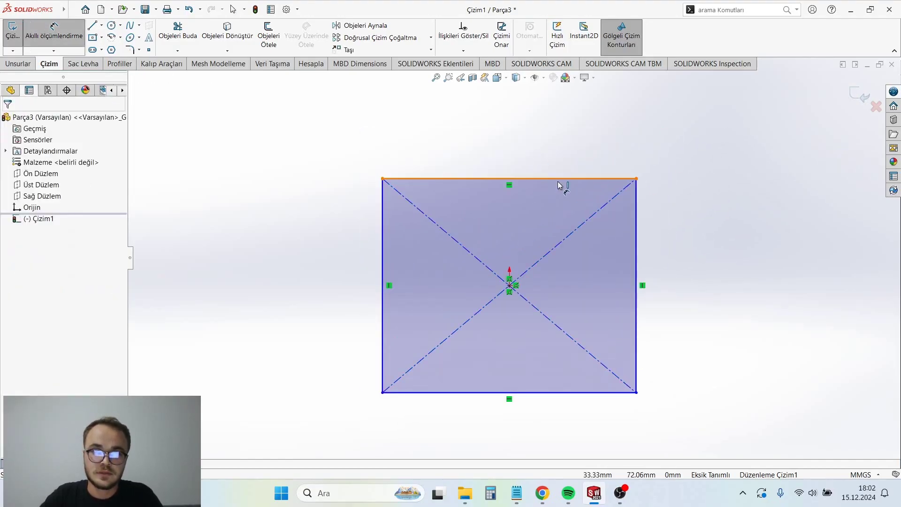
{"action": "left_click", "coordinate": [544, 179]}
{"action": "left_click", "coordinate": [543, 147]}
{"action": "type", "text": "1000"}
{"action": "key", "text": "Return"}
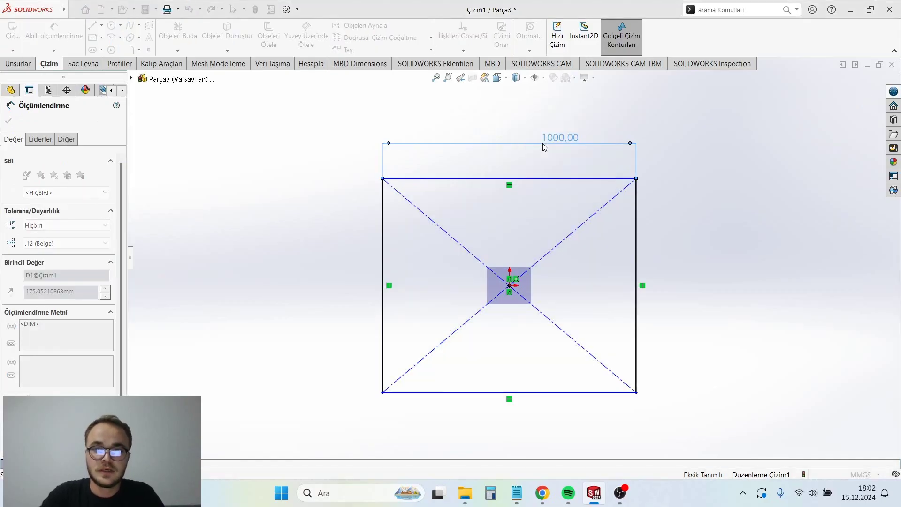
{"action": "left_click", "coordinate": [637, 234]}
{"action": "left_click", "coordinate": [695, 281]}
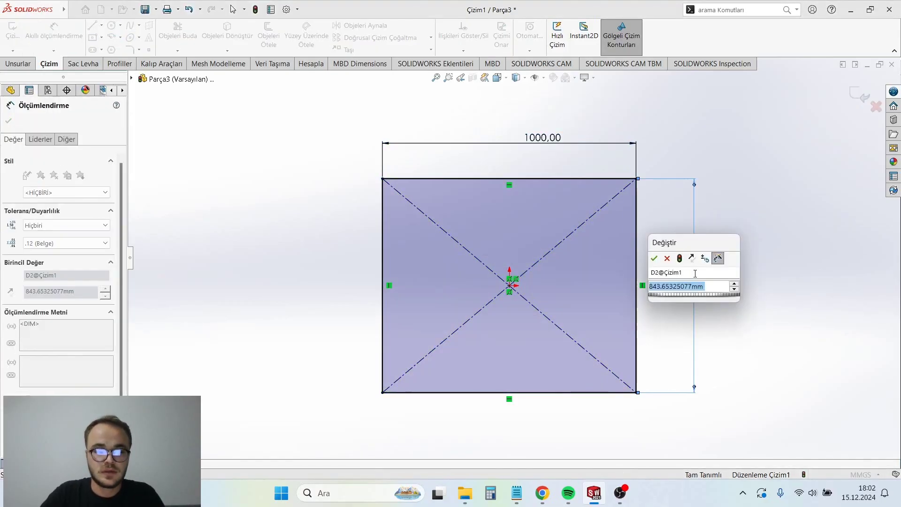
{"action": "type", "text": "5000"}
{"action": "key", "text": "Return"}
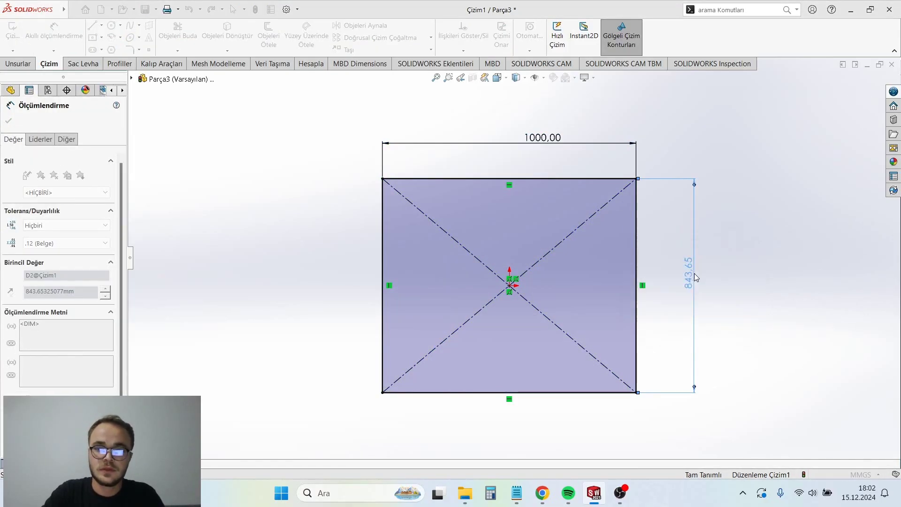
{"action": "key", "text": "Escape"}
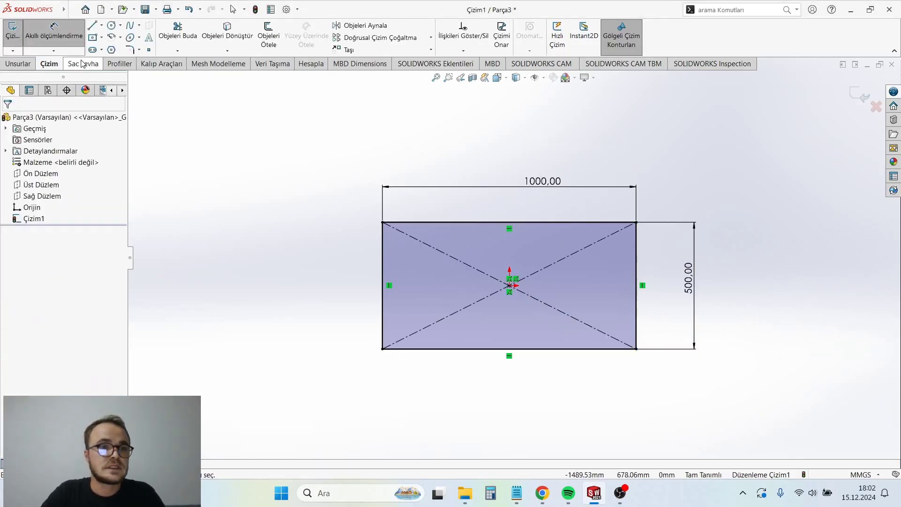
{"action": "left_click", "coordinate": [83, 64]}
Step: Turn the rectangle into a 1.00 mm base flange, Taban-Flanş1, and fit it to view
{"action": "left_click", "coordinate": [27, 46]}
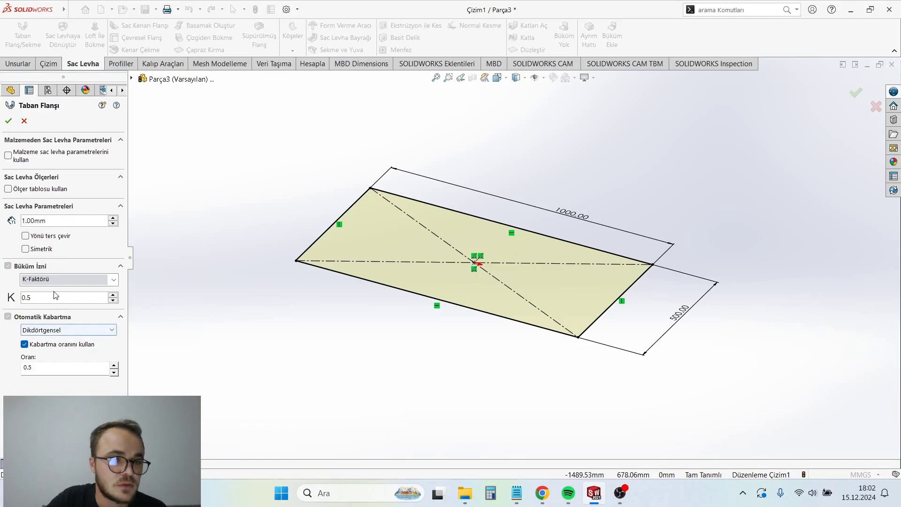
{"action": "left_click", "coordinate": [8, 122]}
{"action": "left_click", "coordinate": [442, 177]}
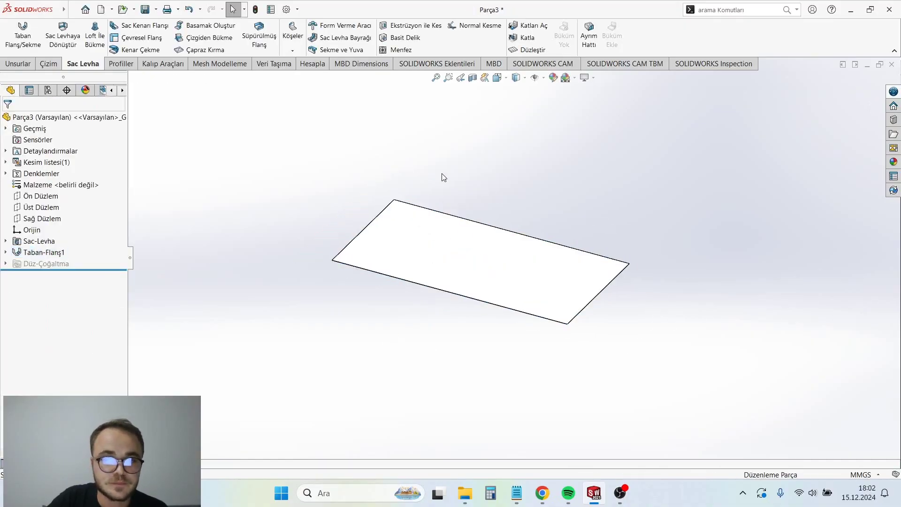
{"action": "key", "text": "f"}
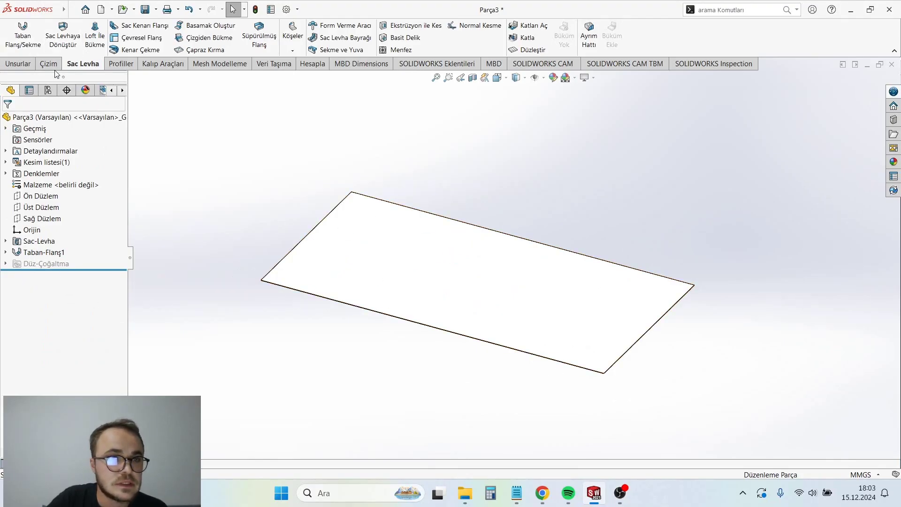
Step: Sketch on the plate face a vertical line from top edge to bottom edge
{"action": "left_click", "coordinate": [537, 288]}
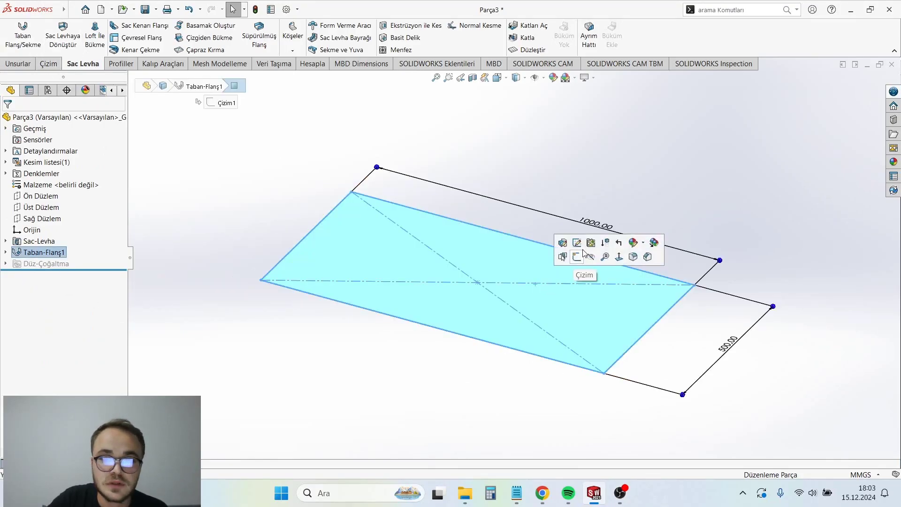
{"action": "left_click", "coordinate": [580, 256]}
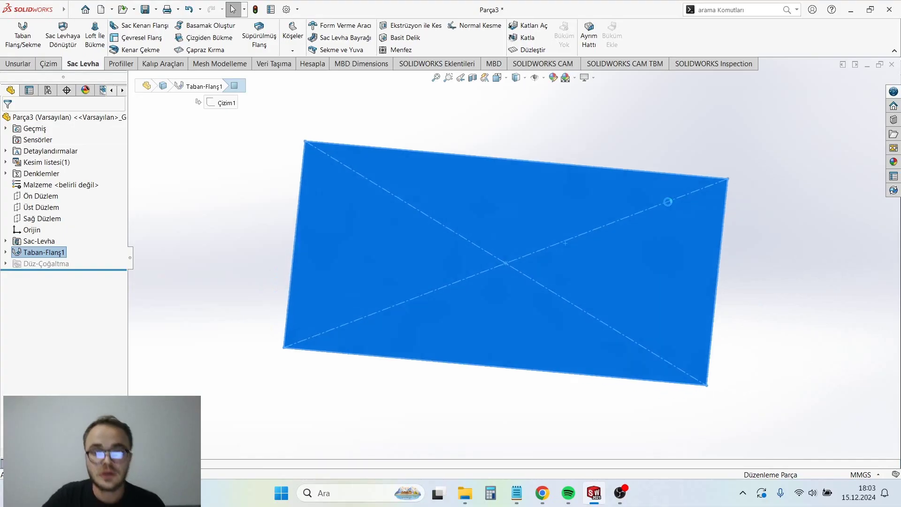
{"action": "left_click", "coordinate": [464, 418]}
{"action": "key", "text": "l"}
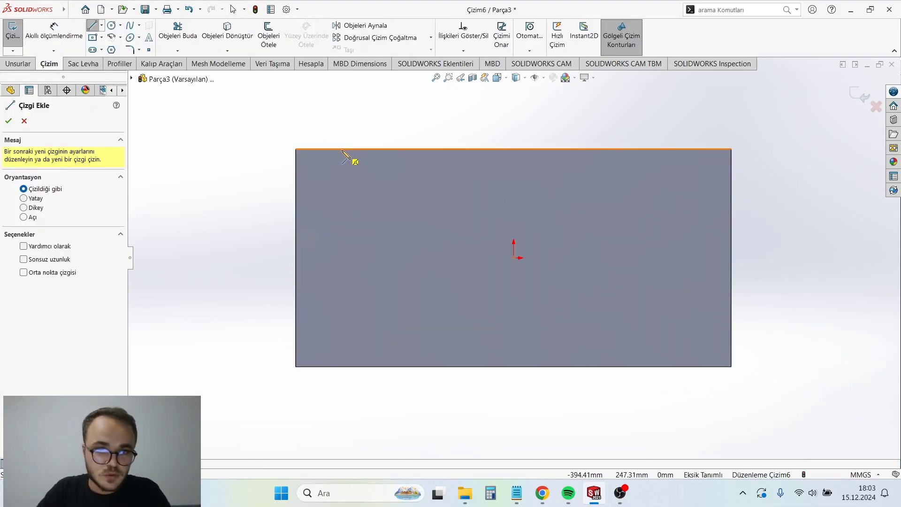
{"action": "left_click", "coordinate": [346, 150]}
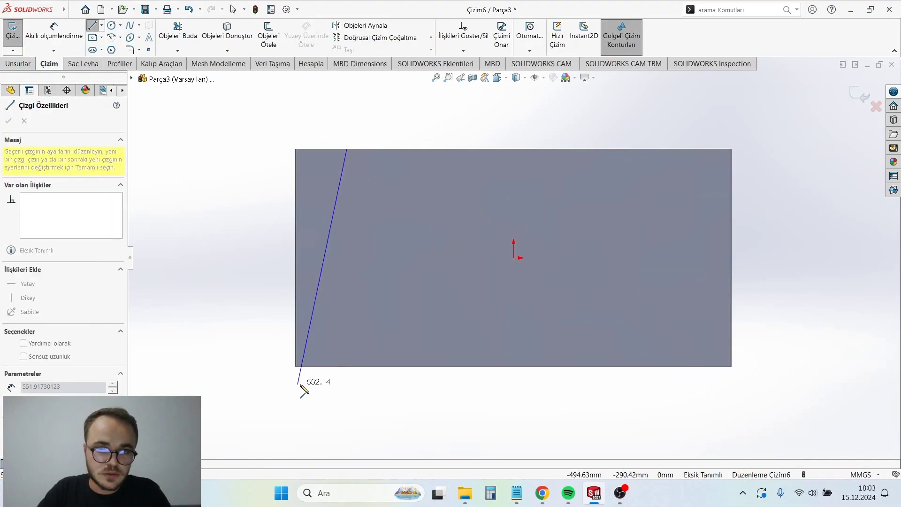
{"action": "left_click", "coordinate": [346, 366]}
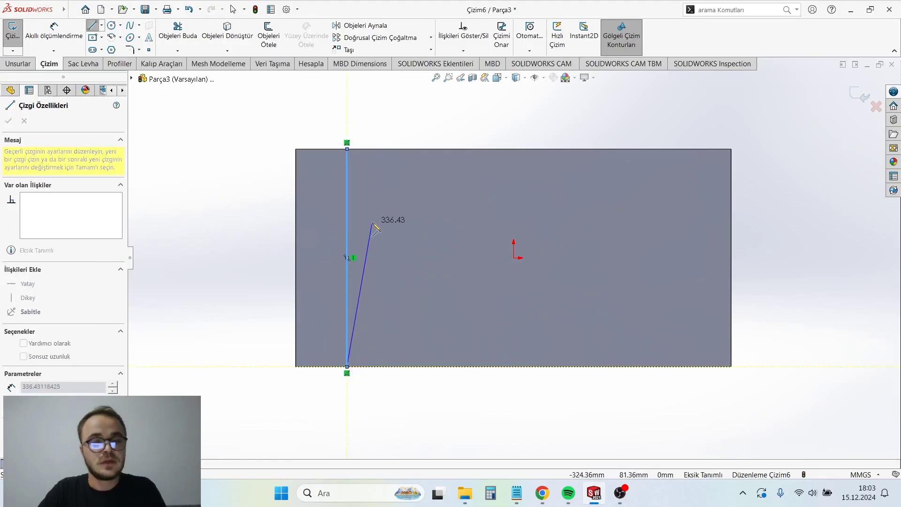
{"action": "key", "text": "Escape"}
Step: Dimension the line 200 mm from the plate's left edge
{"action": "key", "text": "d"}
{"action": "left_click", "coordinate": [347, 271]}
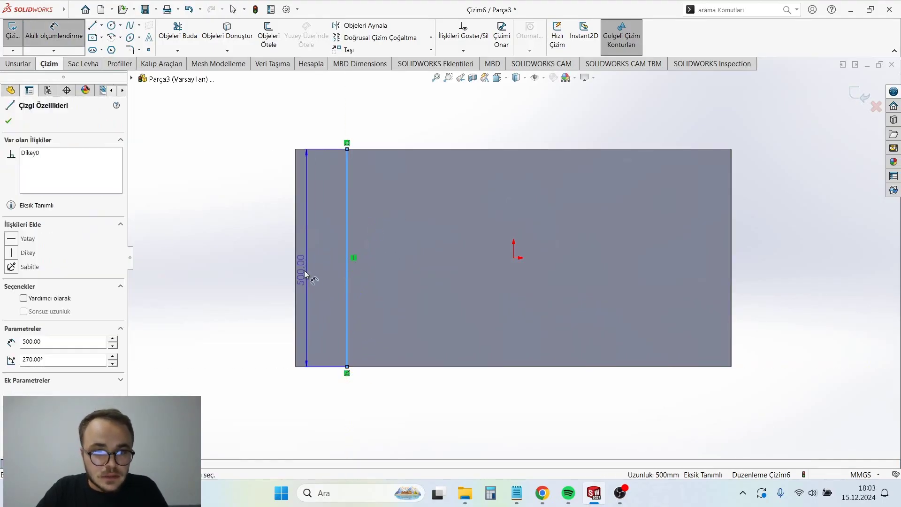
{"action": "left_click", "coordinate": [295, 274]}
{"action": "left_click", "coordinate": [317, 253]}
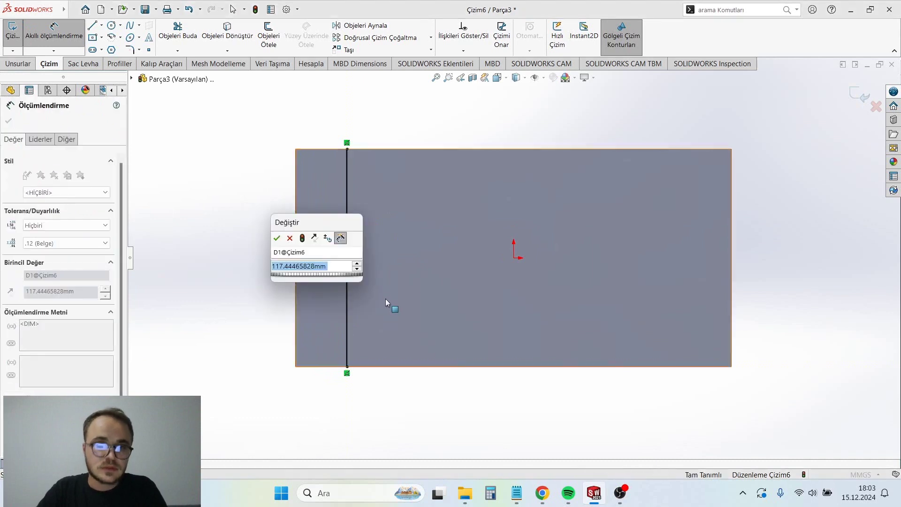
{"action": "type", "text": "200"}
{"action": "key", "text": "Return"}
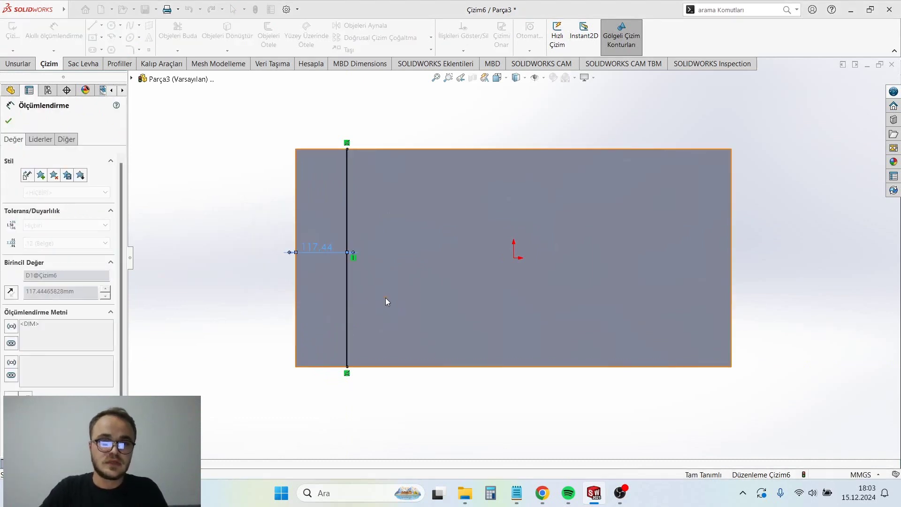
{"action": "left_click", "coordinate": [9, 121]}
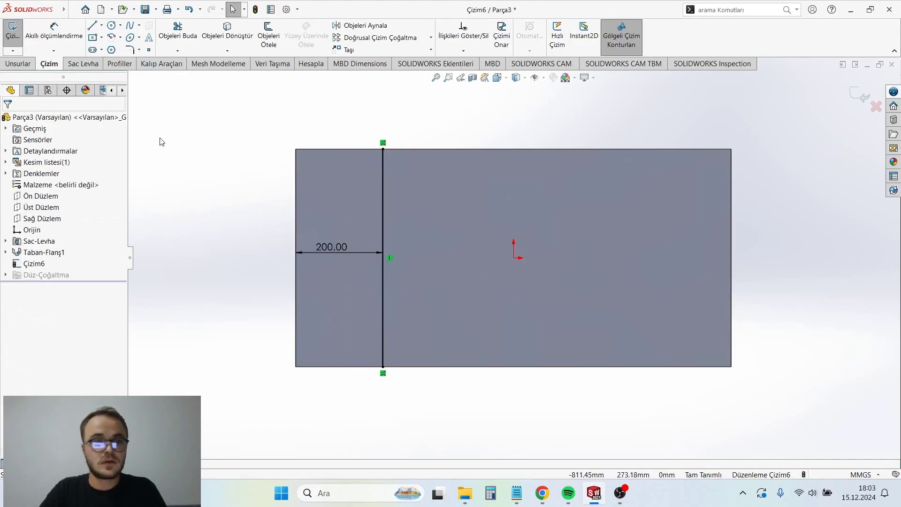
{"action": "left_click", "coordinate": [75, 64]}
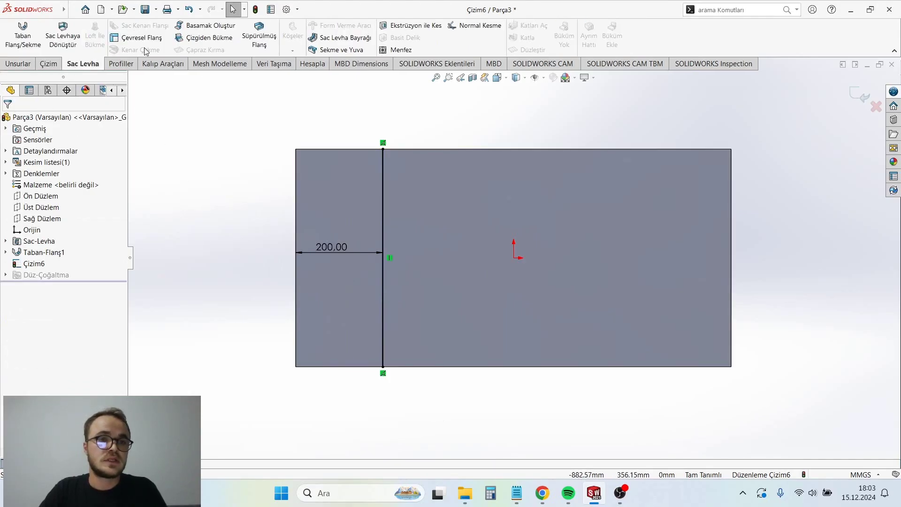
Step: Bend the plate 90° along the sketched line with a 1 mm radius, Çizgiden Bükme1
{"action": "left_click", "coordinate": [209, 38]}
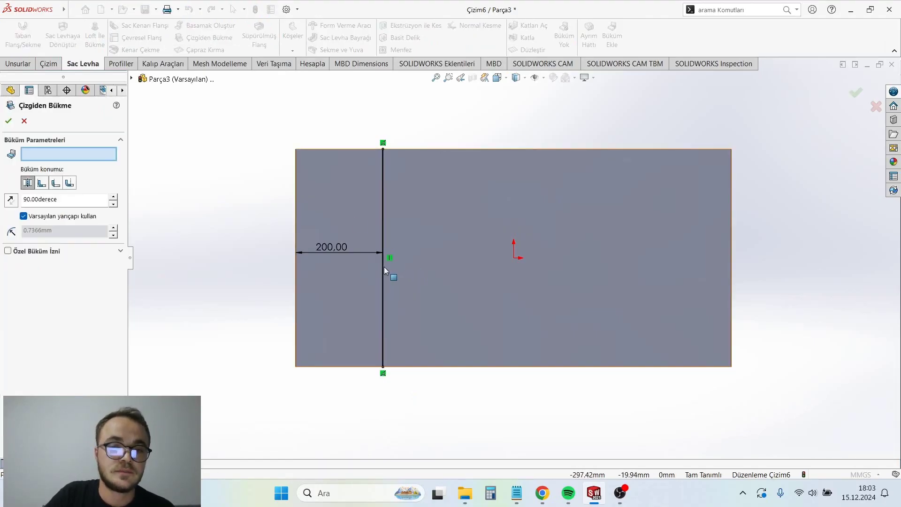
{"action": "left_click", "coordinate": [387, 273]}
{"action": "mouse_move", "coordinate": [396, 287]}
{"action": "middle_mouse_down"}
{"action": "mouse_move", "coordinate": [360, 78]}
{"action": "mouse_move", "coordinate": [348, 175]}
{"action": "middle_mouse_up"}
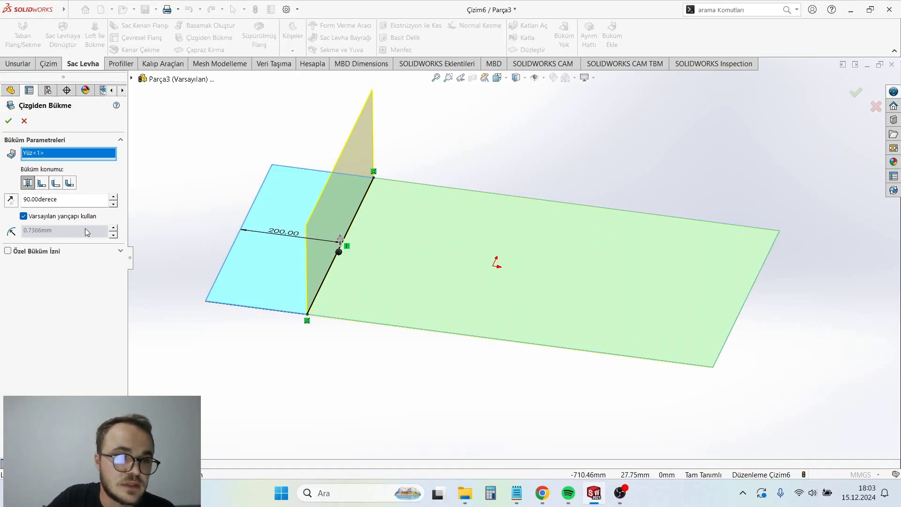
{"action": "left_click", "coordinate": [24, 216]}
{"action": "left_click", "coordinate": [69, 233]}
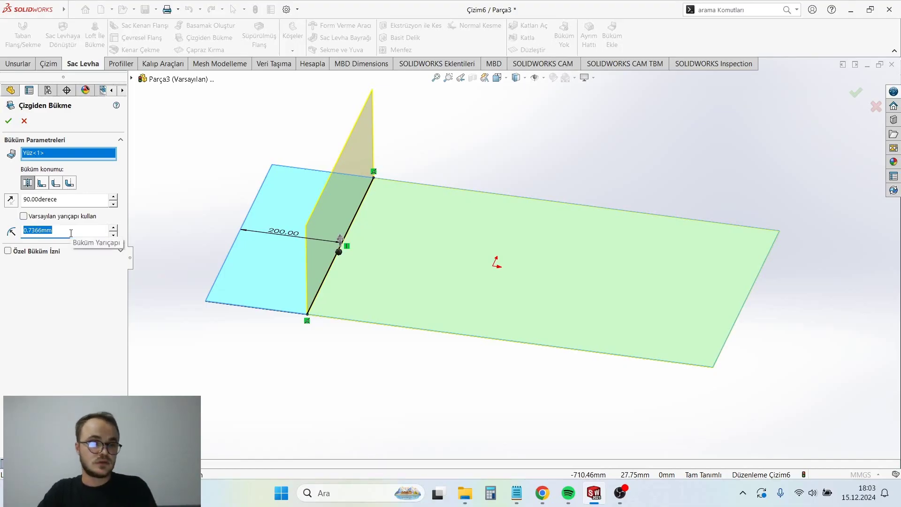
{"action": "type", "text": "1"}
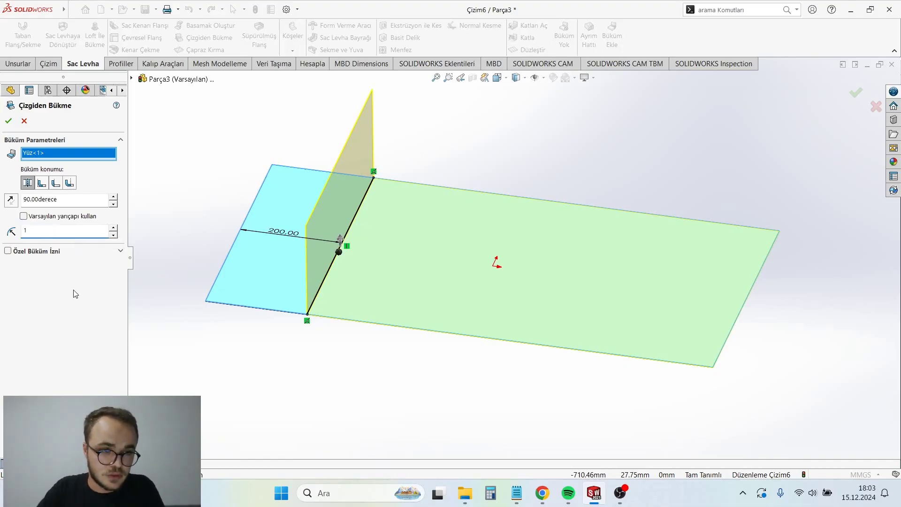
{"action": "key", "text": "Return"}
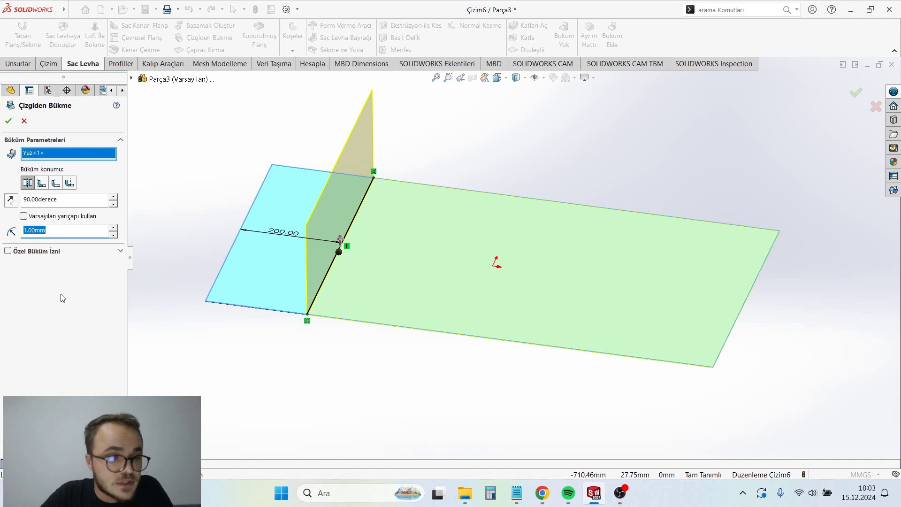
{"action": "left_click", "coordinate": [78, 230]}
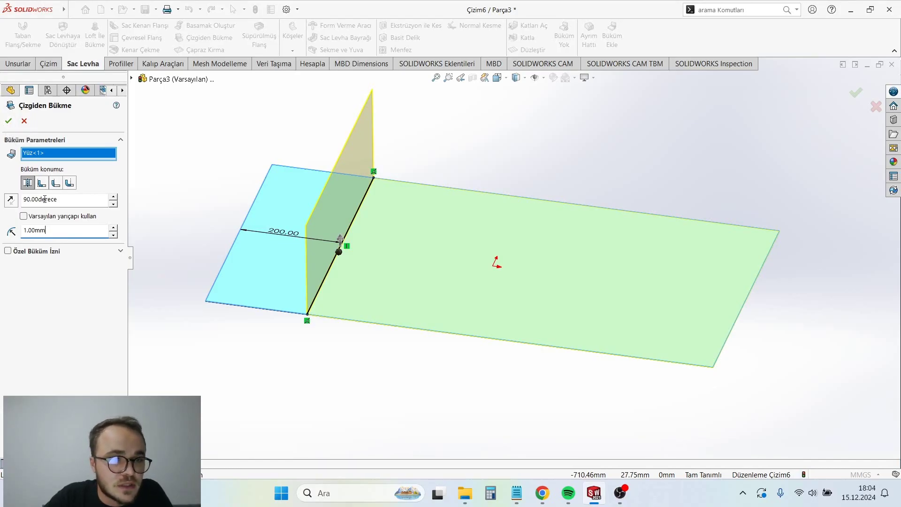
{"action": "left_click", "coordinate": [9, 122]}
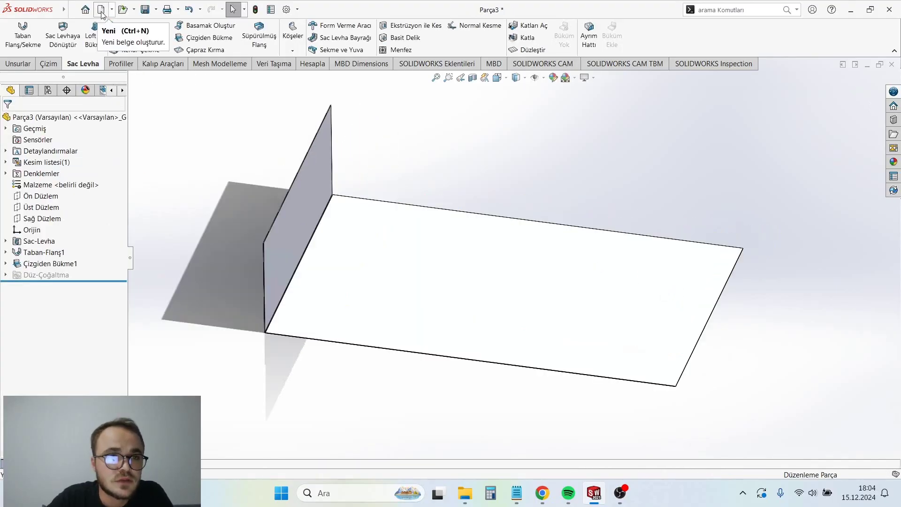
Step: Create a new drawing on an A3 sheet with the sheet scale set to 1:5
{"action": "left_click", "coordinate": [103, 10]}
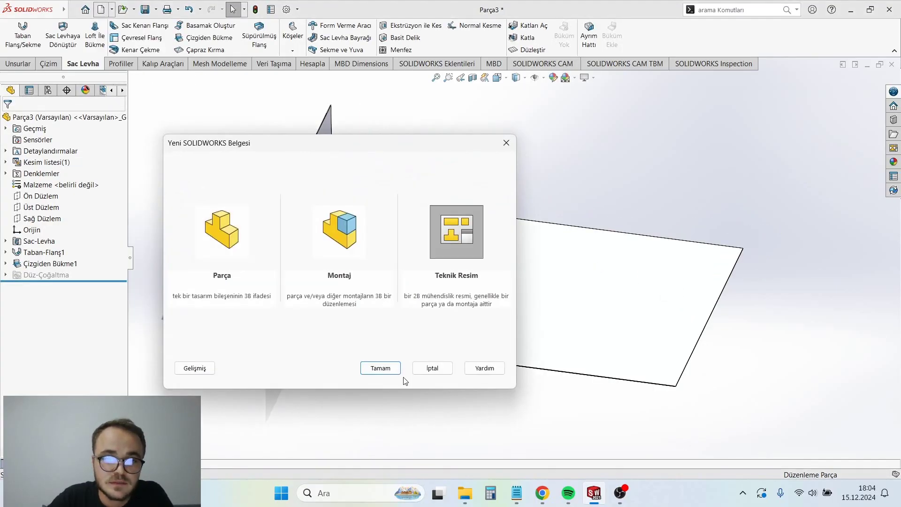
{"action": "left_click", "coordinate": [380, 367]}
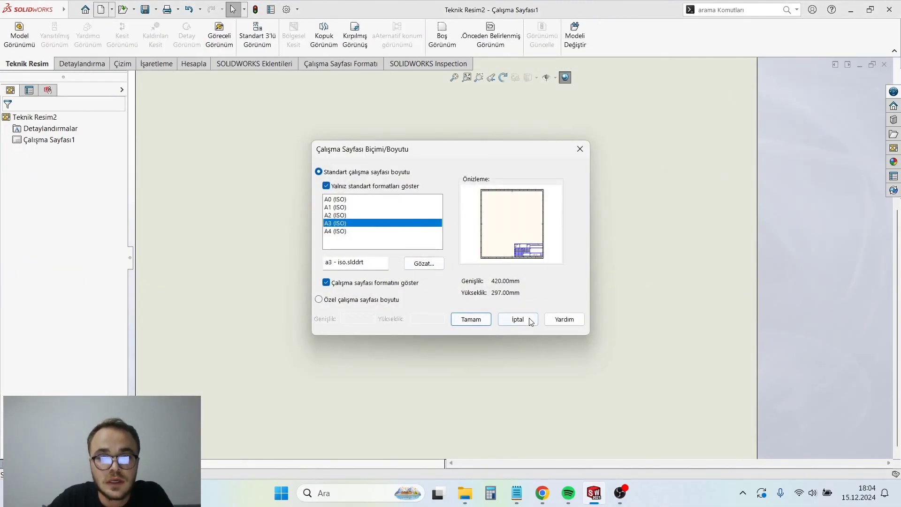
{"action": "left_click", "coordinate": [471, 319]}
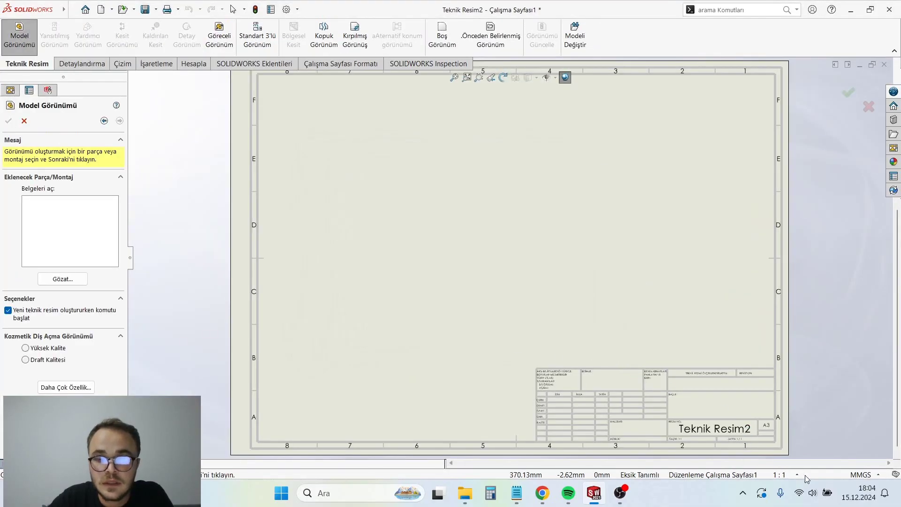
{"action": "left_click", "coordinate": [797, 475]}
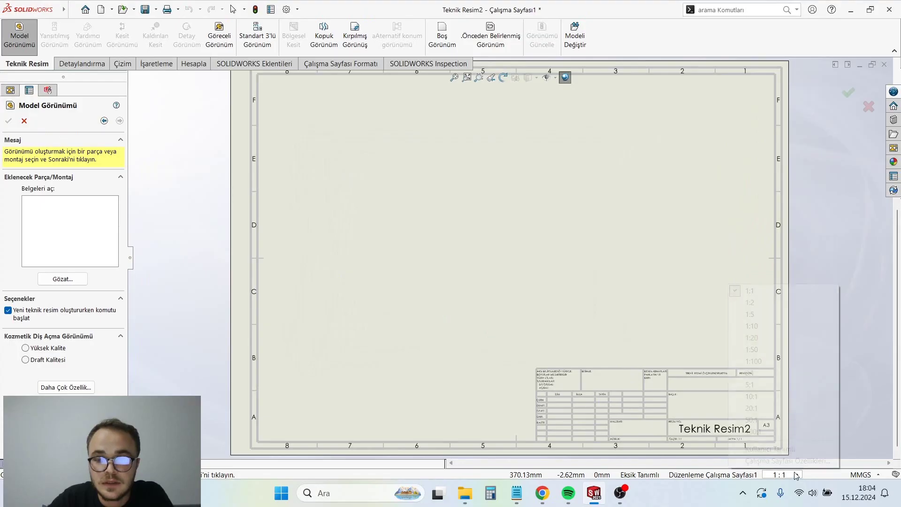
{"action": "left_click", "coordinate": [756, 314]}
{"action": "key", "text": "Escape"}
Step: Zoom in and out to inspect the blank A3 sheet and title block
{"action": "scroll", "coordinate": [663, 423], "scroll_direction": "down", "scroll_amount": 5}
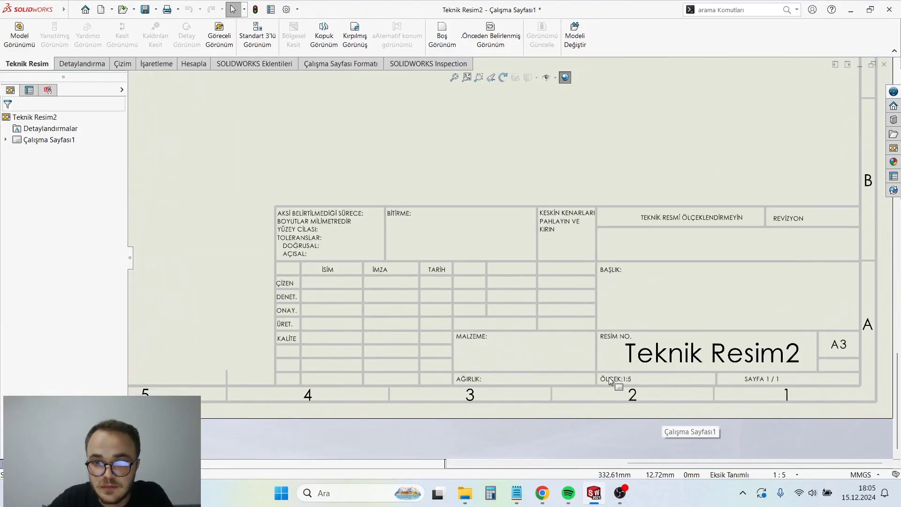
{"action": "scroll", "coordinate": [573, 401], "scroll_direction": "up", "scroll_amount": 3}
{"action": "scroll", "coordinate": [479, 215], "scroll_direction": "down", "scroll_amount": 1}
{"action": "scroll", "coordinate": [490, 279], "scroll_direction": "up", "scroll_amount": 2}
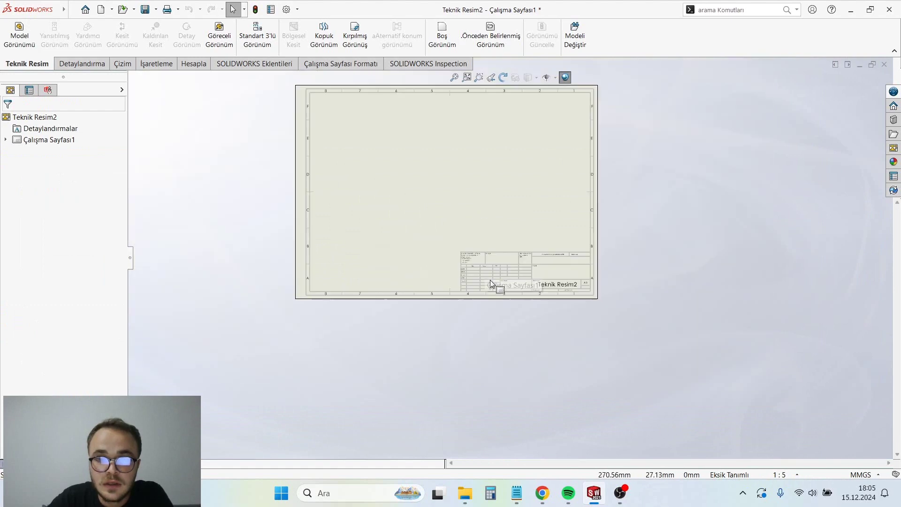
{"action": "scroll", "coordinate": [490, 280], "scroll_direction": "down", "scroll_amount": 3}
{"action": "scroll", "coordinate": [488, 351], "scroll_direction": "down", "scroll_amount": 4}
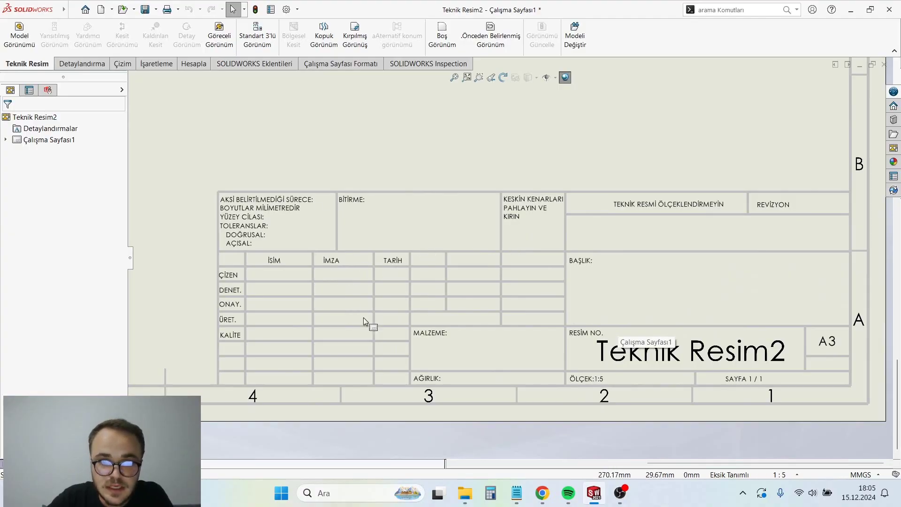
{"action": "scroll", "coordinate": [761, 377], "scroll_direction": "up", "scroll_amount": 1}
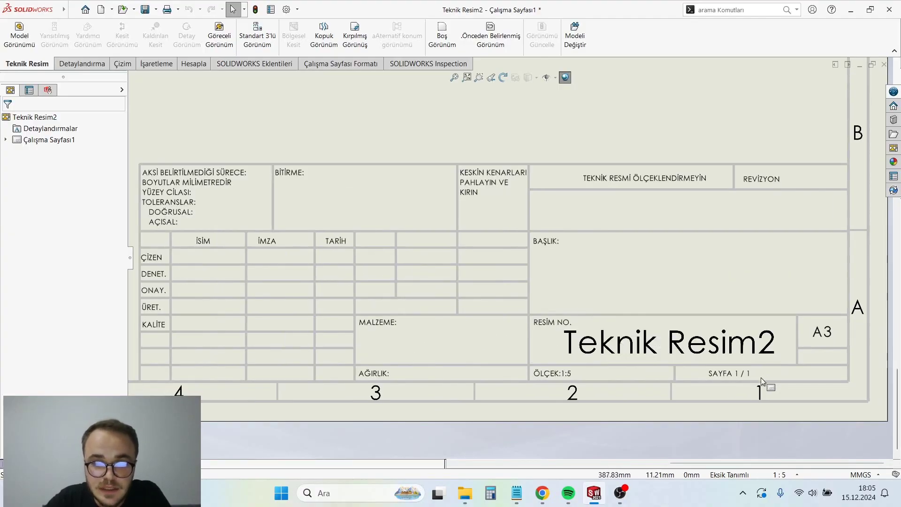
{"action": "scroll", "coordinate": [491, 311], "scroll_direction": "up", "scroll_amount": 2}
{"action": "scroll", "coordinate": [573, 342], "scroll_direction": "up", "scroll_amount": 3}
{"action": "scroll", "coordinate": [504, 253], "scroll_direction": "up", "scroll_amount": 2}
{"action": "scroll", "coordinate": [436, 147], "scroll_direction": "down", "scroll_amount": 2}
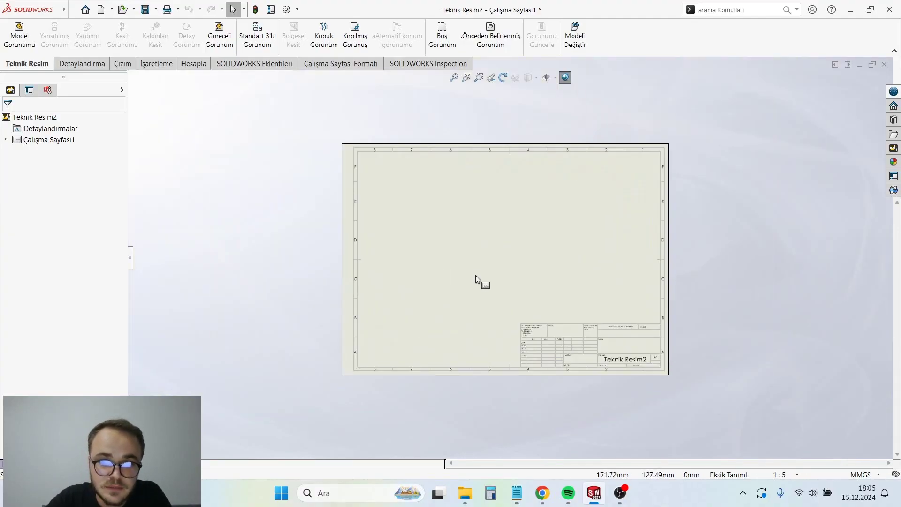
{"action": "scroll", "coordinate": [489, 249], "scroll_direction": "down", "scroll_amount": 1}
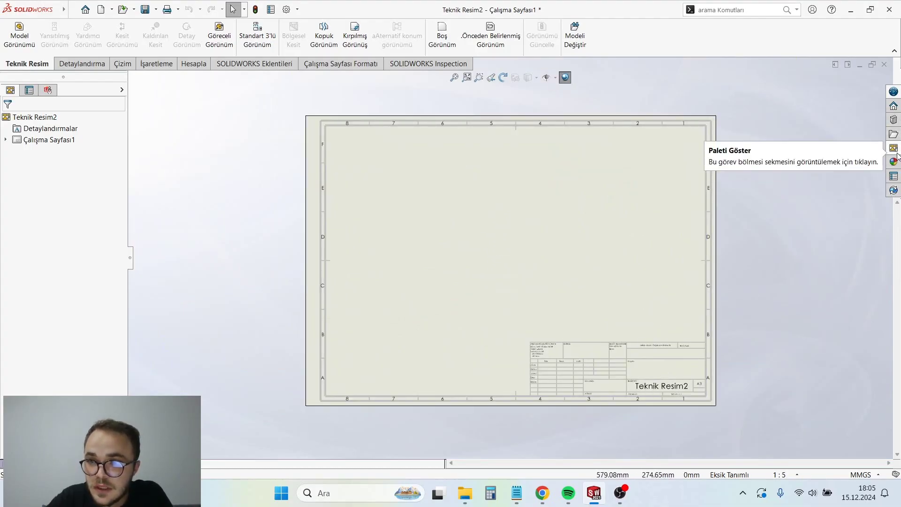
Step: Place Parça3's flat-pattern view from the View Palette on the upper-left of the sheet
{"action": "left_click", "coordinate": [893, 148]}
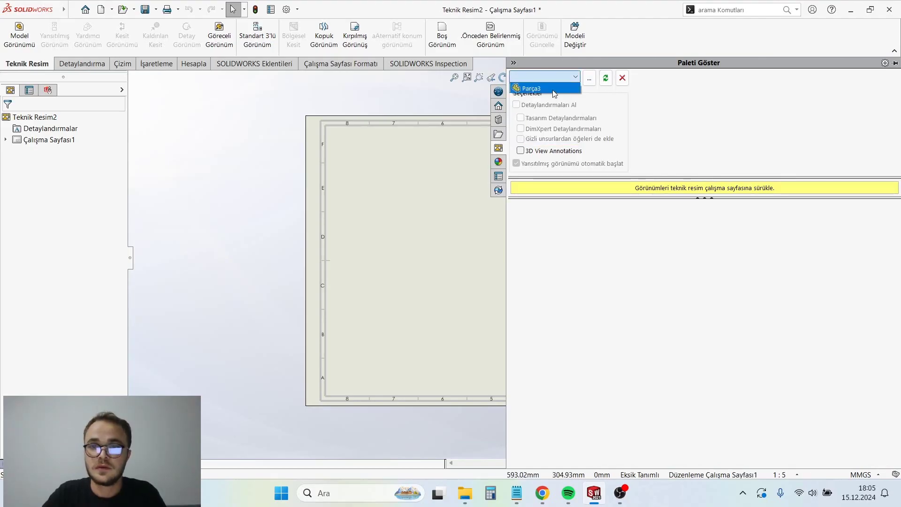
{"action": "left_click", "coordinate": [554, 89]}
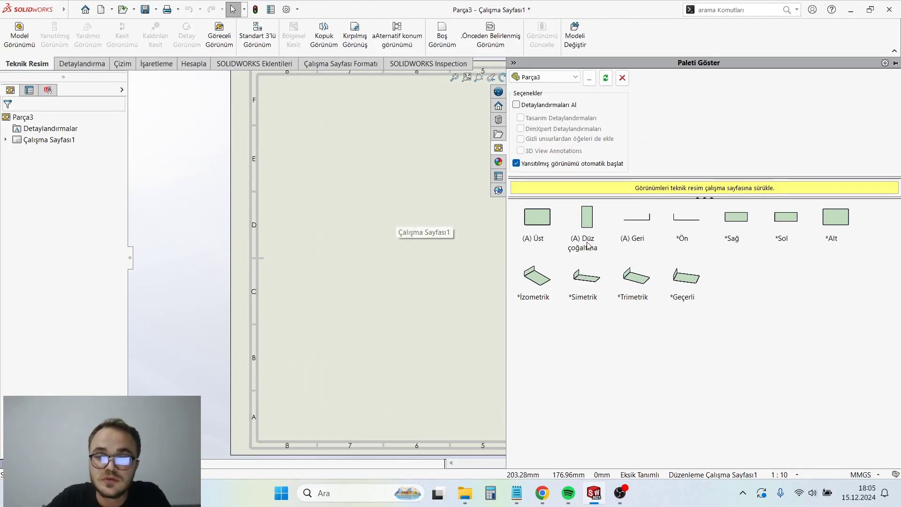
{"action": "left_click_drag", "start_coordinate": [585, 225], "coordinate": [361, 195]}
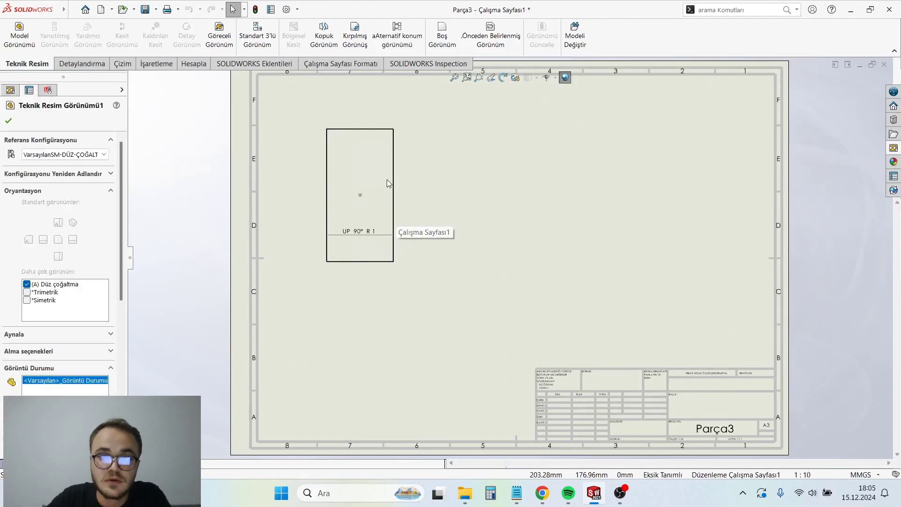
Step: Finish placing the flat-pattern view without adding a projected view
{"action": "scroll", "coordinate": [368, 242], "scroll_direction": "down", "scroll_amount": 2}
{"action": "scroll", "coordinate": [399, 244], "scroll_direction": "down", "scroll_amount": 2}
{"action": "scroll", "coordinate": [418, 255], "scroll_direction": "up", "scroll_amount": 2}
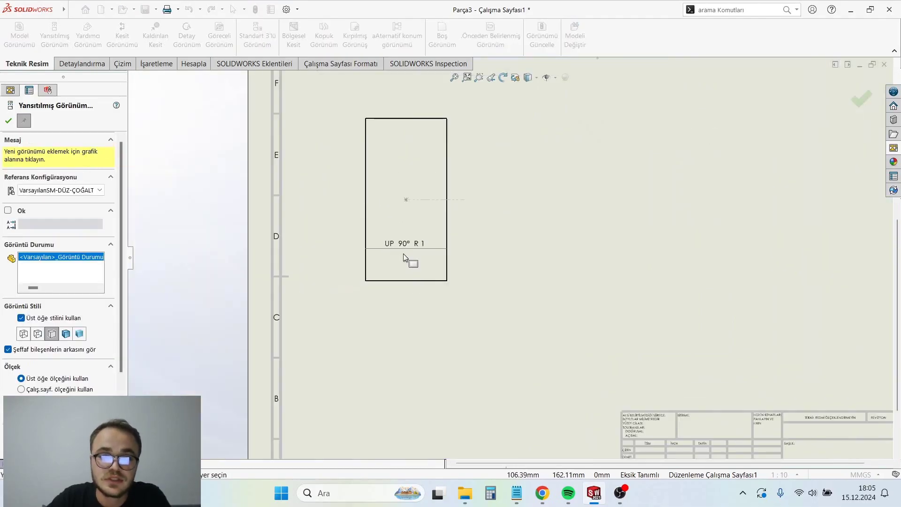
{"action": "scroll", "coordinate": [469, 256], "scroll_direction": "down", "scroll_amount": 1}
{"action": "left_click", "coordinate": [436, 287]}
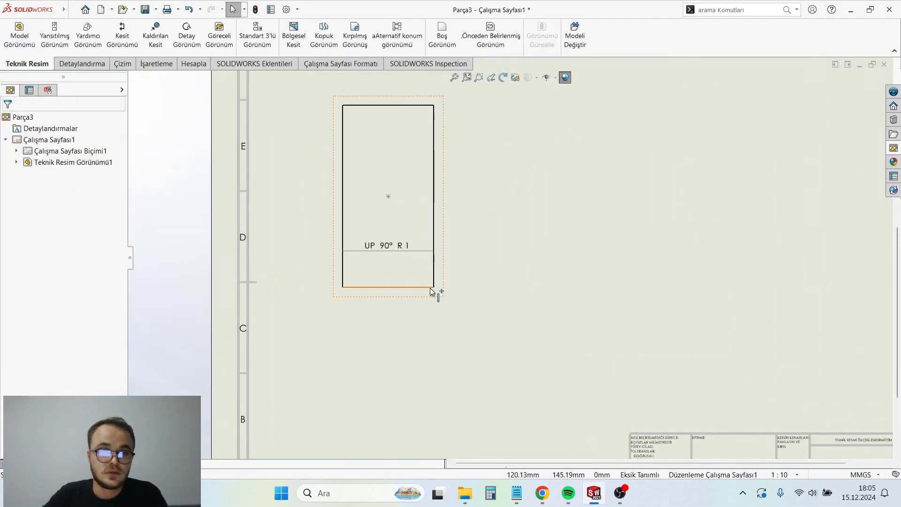
Step: Give the flat-pattern view a custom 1:5 scale in place of 1:10
{"action": "scroll", "coordinate": [85, 329], "scroll_direction": "down", "scroll_amount": 3}
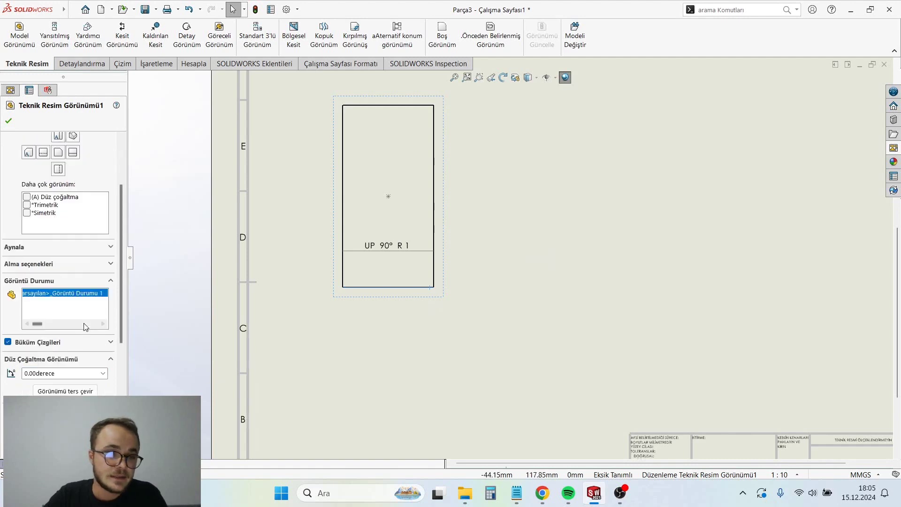
{"action": "scroll", "coordinate": [84, 341], "scroll_direction": "down", "scroll_amount": 2}
{"action": "scroll", "coordinate": [85, 341], "scroll_direction": "down", "scroll_amount": 2}
{"action": "scroll", "coordinate": [66, 336], "scroll_direction": "down", "scroll_amount": 1}
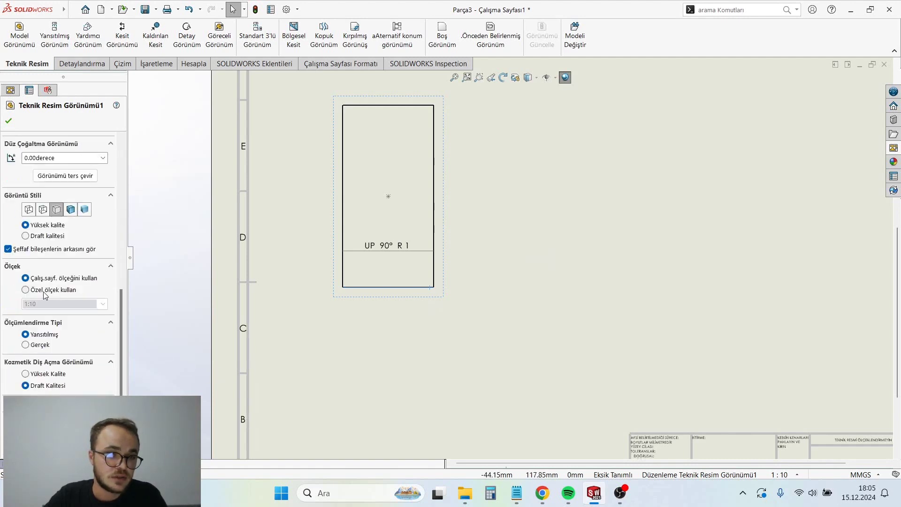
{"action": "scroll", "coordinate": [466, 291], "scroll_direction": "up", "scroll_amount": 2}
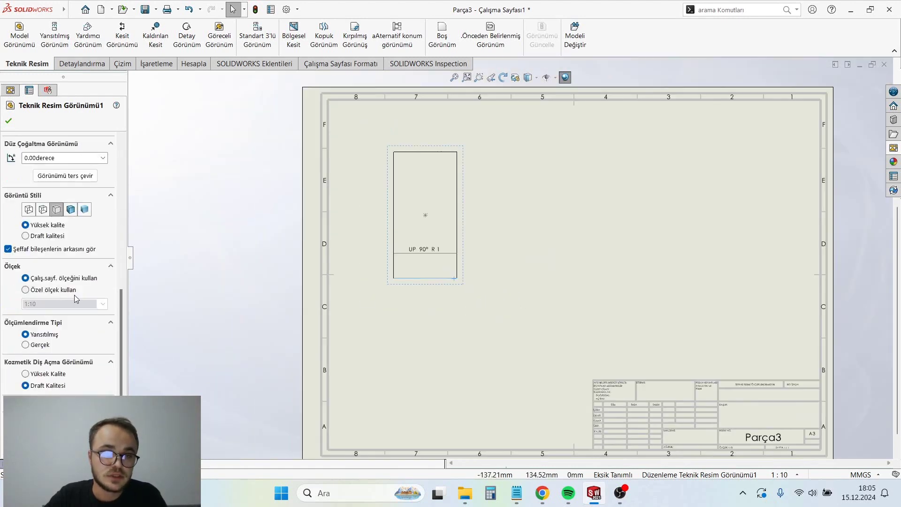
{"action": "left_click", "coordinate": [31, 291]}
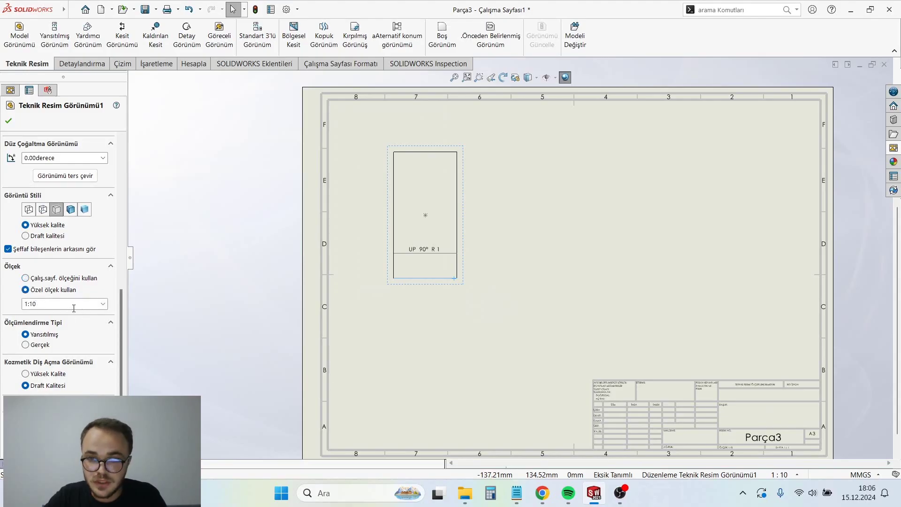
{"action": "left_click", "coordinate": [74, 306]}
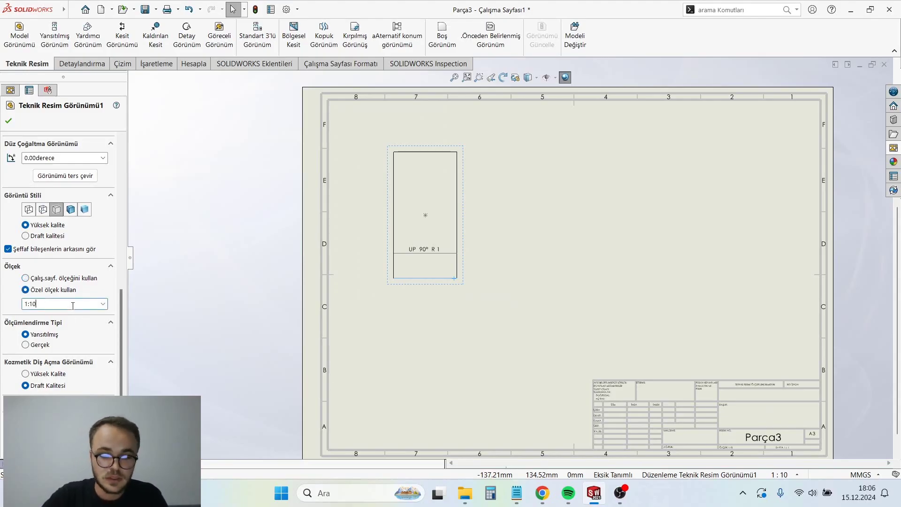
{"action": "left_click", "coordinate": [8, 120]}
Step: Move the flat-pattern view lower on the sheet
{"action": "left_click_drag", "start_coordinate": [495, 349], "coordinate": [507, 381]}
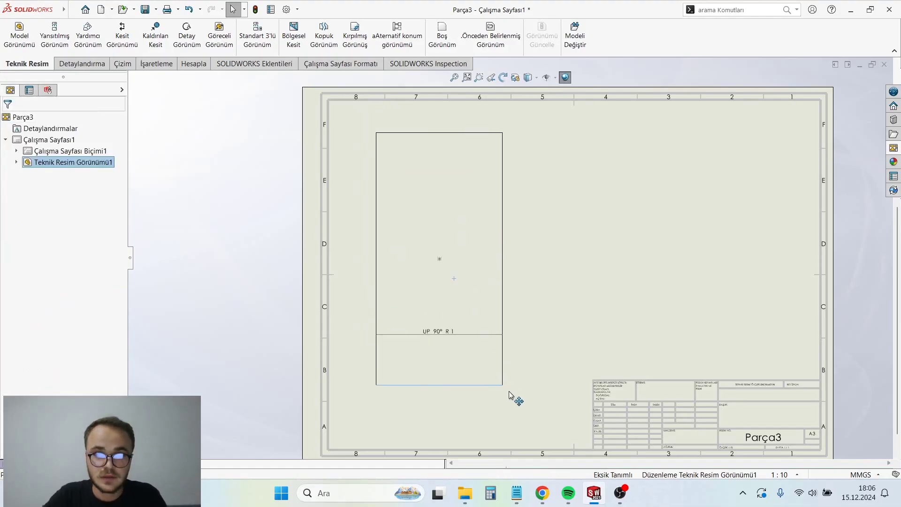
{"action": "left_click", "coordinate": [616, 304]}
{"action": "scroll", "coordinate": [616, 304], "scroll_direction": "up", "scroll_amount": 1}
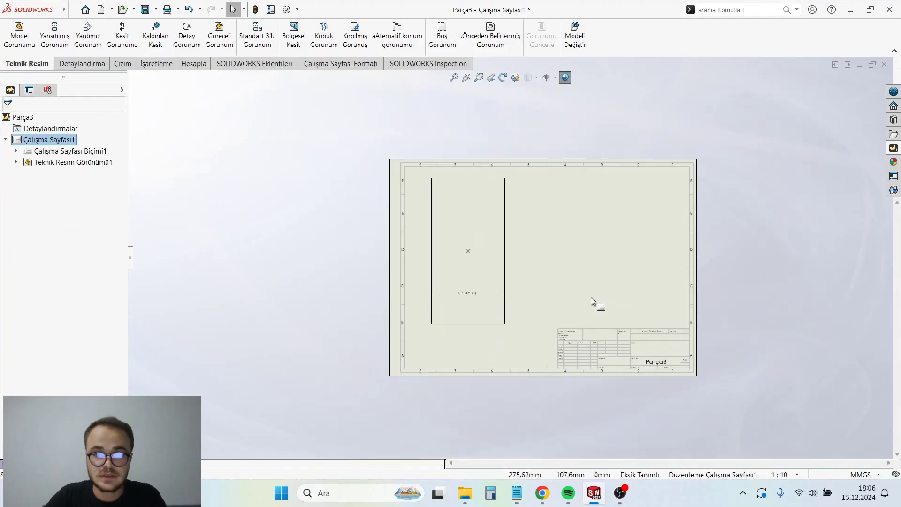
{"action": "scroll", "coordinate": [558, 286], "scroll_direction": "down", "scroll_amount": 2}
{"action": "scroll", "coordinate": [604, 359], "scroll_direction": "down", "scroll_amount": 3}
{"action": "scroll", "coordinate": [618, 365], "scroll_direction": "down", "scroll_amount": 3}
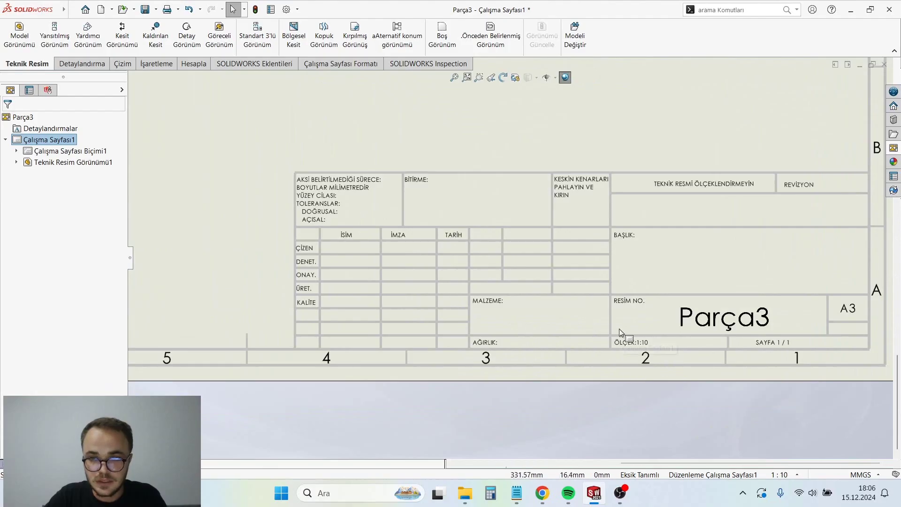
{"action": "scroll", "coordinate": [618, 365], "scroll_direction": "up", "scroll_amount": 3}
{"action": "scroll", "coordinate": [646, 363], "scroll_direction": "up", "scroll_amount": 2}
{"action": "scroll", "coordinate": [647, 365], "scroll_direction": "down", "scroll_amount": 2}
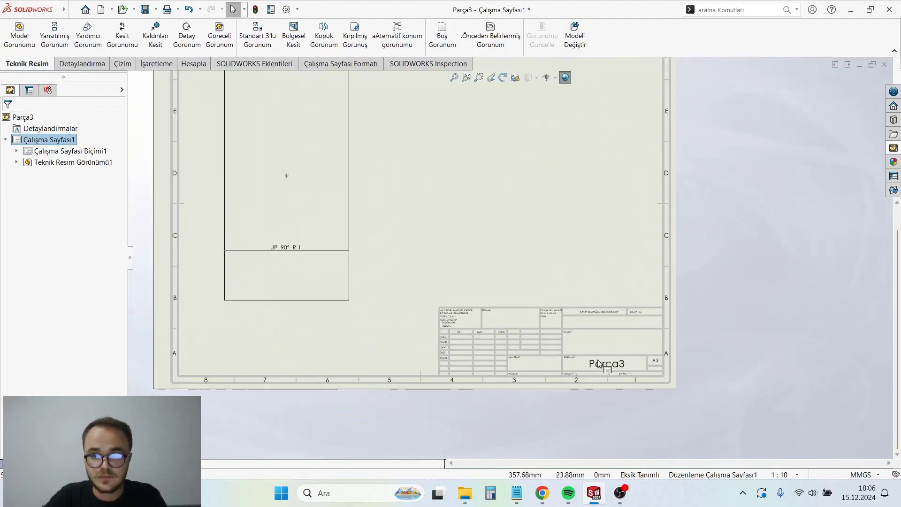
Step: Set the sheet scale to 1:5
{"action": "left_click", "coordinate": [783, 475]}
{"action": "left_click", "coordinate": [750, 314]}
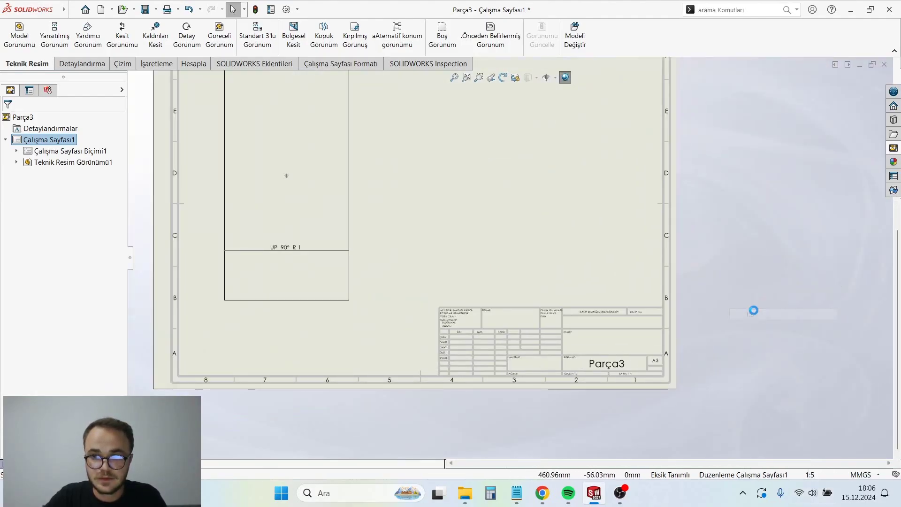
{"action": "scroll", "coordinate": [540, 382], "scroll_direction": "down", "scroll_amount": 2}
{"action": "scroll", "coordinate": [605, 362], "scroll_direction": "down", "scroll_amount": 2}
{"action": "scroll", "coordinate": [547, 402], "scroll_direction": "up", "scroll_amount": 2}
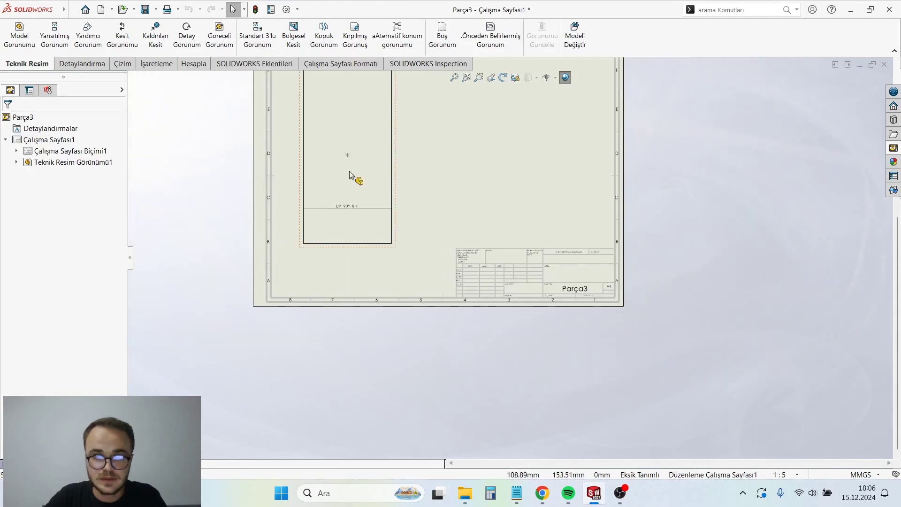
{"action": "scroll", "coordinate": [354, 177], "scroll_direction": "down", "scroll_amount": 2}
Step: Check that the view uses the Flat Pattern orientation in its properties
{"action": "left_click", "coordinate": [398, 295]}
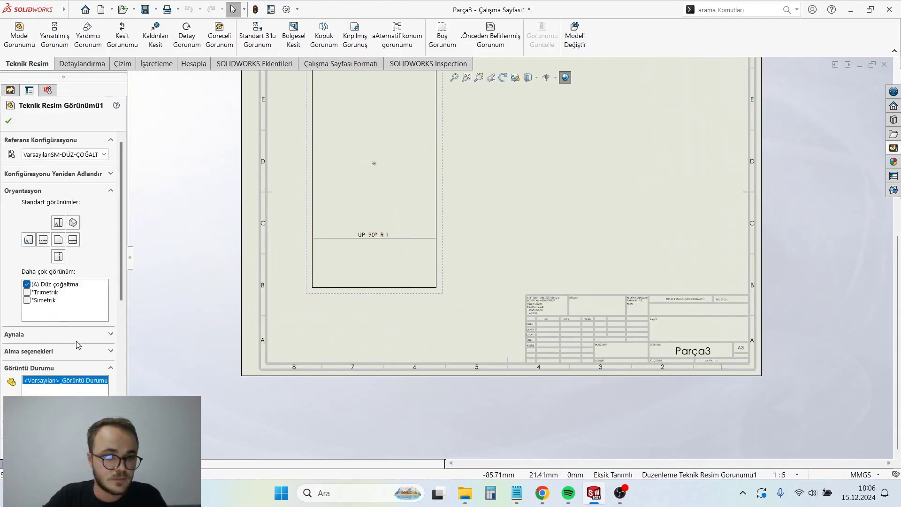
{"action": "scroll", "coordinate": [78, 345], "scroll_direction": "down", "scroll_amount": 4}
{"action": "left_click", "coordinate": [546, 248]}
{"action": "scroll", "coordinate": [467, 227], "scroll_direction": "up", "scroll_amount": 2}
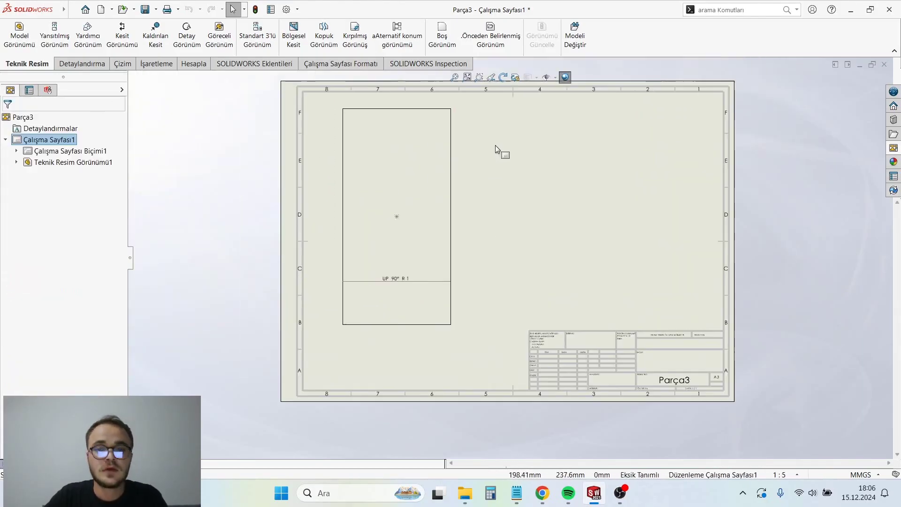
{"action": "scroll", "coordinate": [554, 209], "scroll_direction": "down", "scroll_amount": 3}
{"action": "right_click_drag", "start_coordinate": [428, 133], "coordinate": [428, 114]}
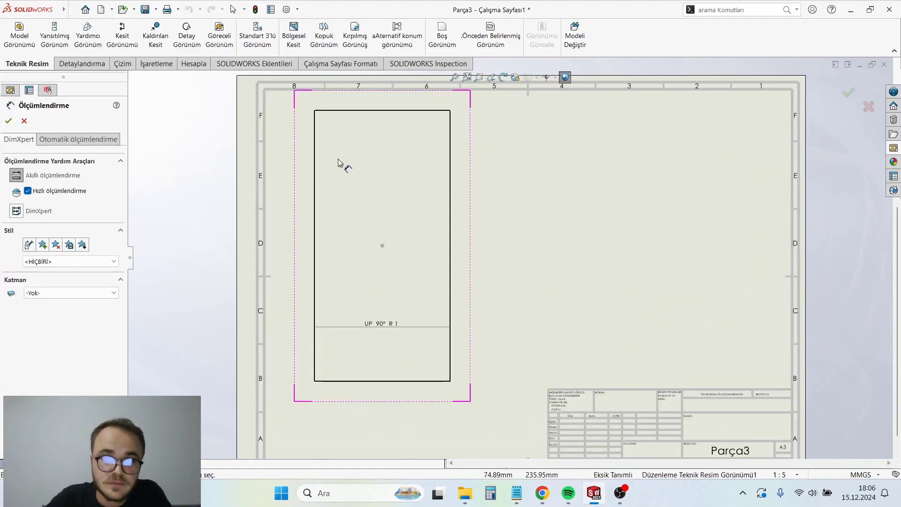
Step: Dimension the flat pattern's long left edge at 1000.00
{"action": "left_click", "coordinate": [317, 164]}
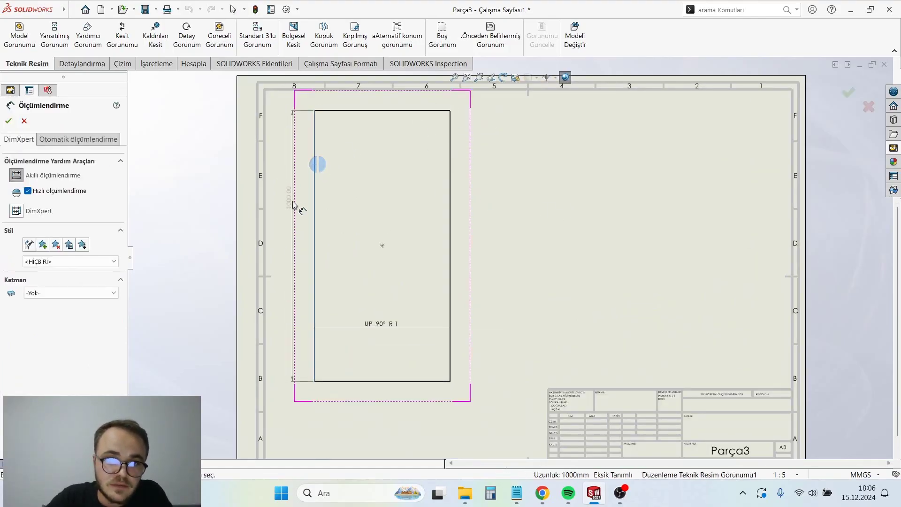
{"action": "left_click", "coordinate": [289, 259]}
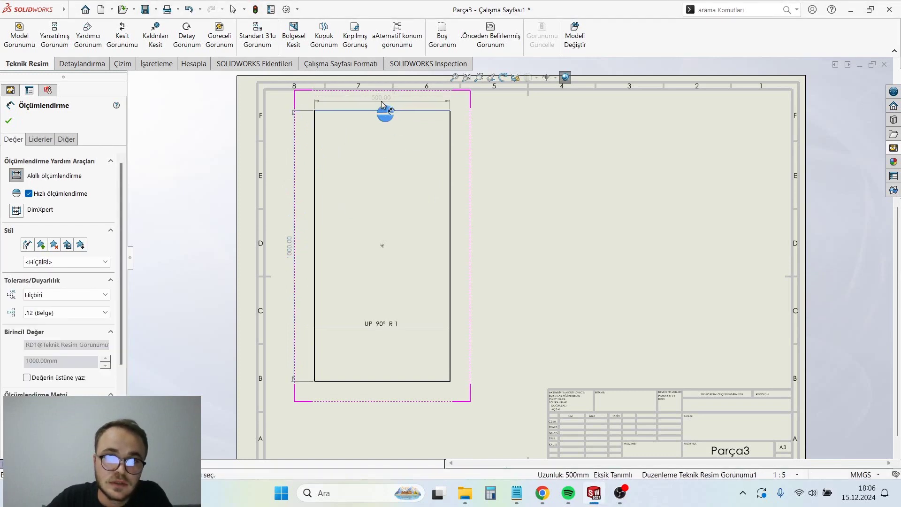
{"action": "key", "text": "Escape"}
{"action": "scroll", "coordinate": [413, 347], "scroll_direction": "down", "scroll_amount": 2}
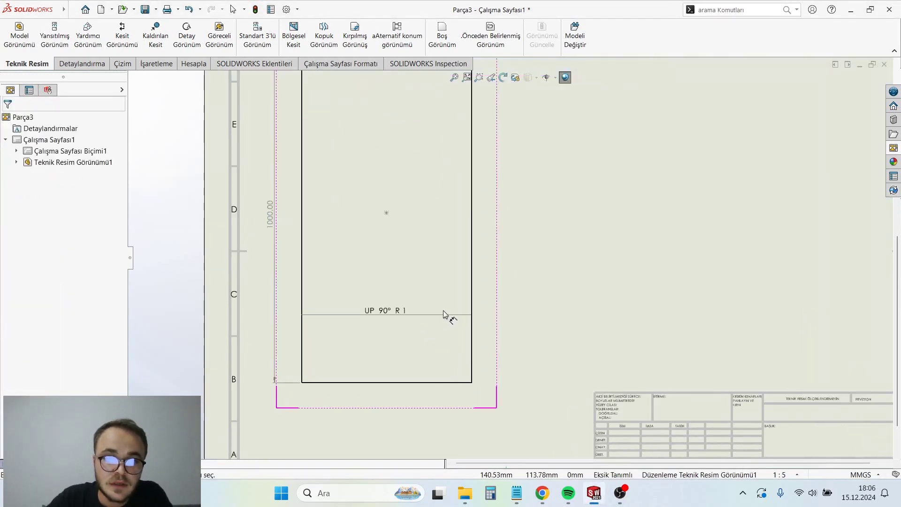
Step: Add a 200.00 dimension from the UP 90° R 1 bend line to the bottom edge
{"action": "left_click", "coordinate": [443, 314]}
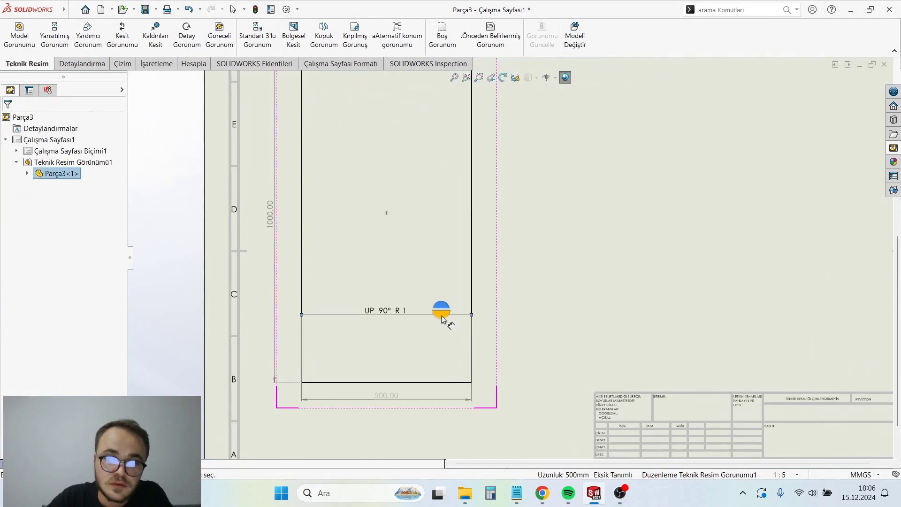
{"action": "left_click", "coordinate": [436, 383]}
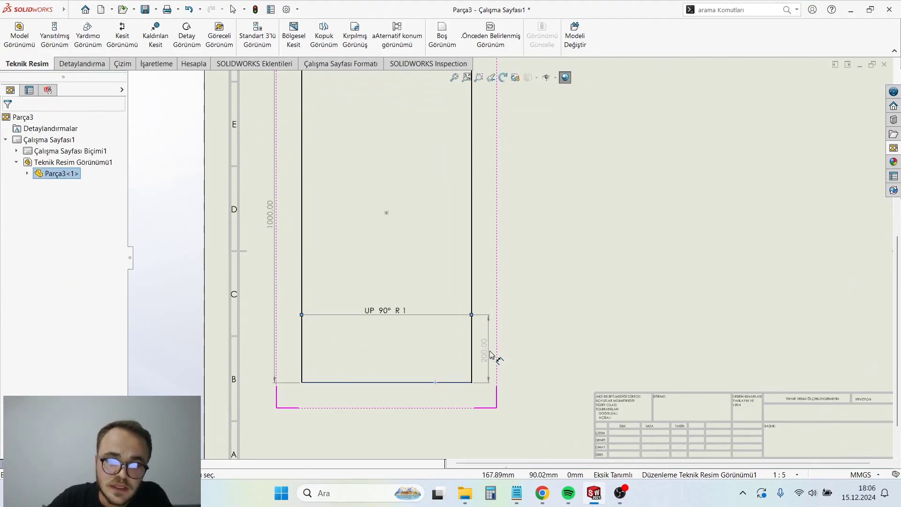
{"action": "left_click", "coordinate": [491, 355]}
{"action": "left_click", "coordinate": [615, 305]}
{"action": "scroll", "coordinate": [376, 322], "scroll_direction": "up", "scroll_amount": 1}
{"action": "scroll", "coordinate": [371, 313], "scroll_direction": "up", "scroll_amount": 1}
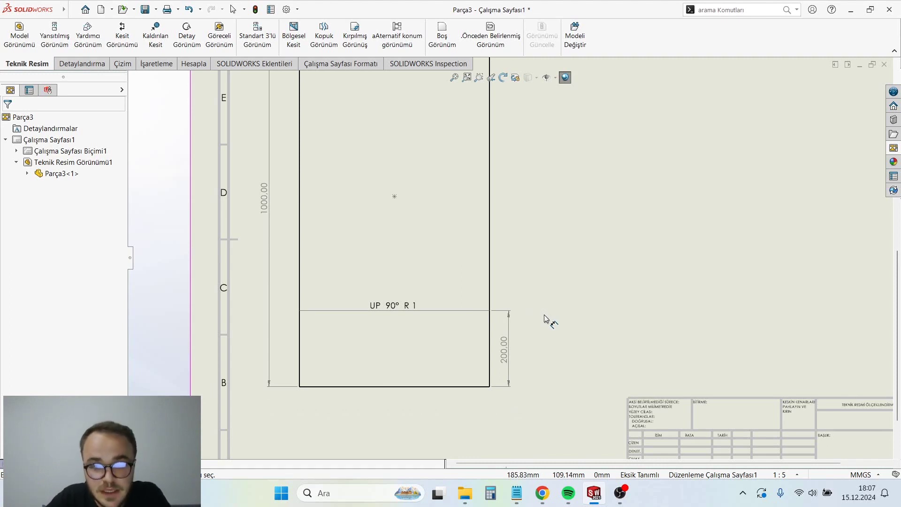
{"action": "left_click", "coordinate": [507, 352]}
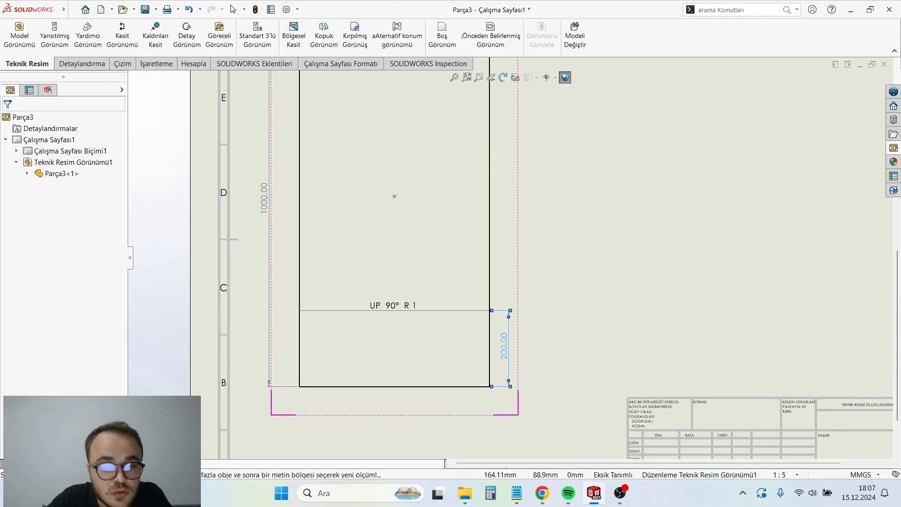
{"action": "left_click", "coordinate": [574, 314]}
{"action": "key", "text": "f"}
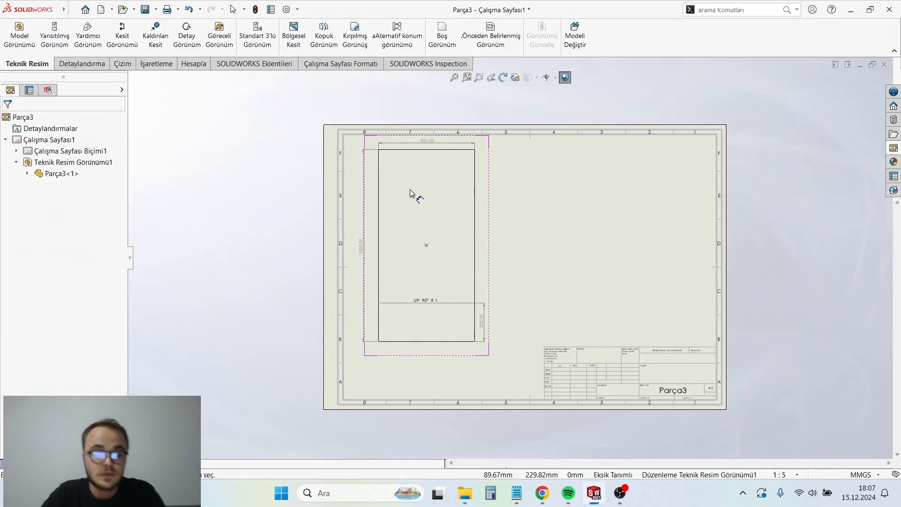
Step: Project a side view of the flat pattern to its right
{"action": "scroll", "coordinate": [513, 285], "scroll_direction": "down", "scroll_amount": 1}
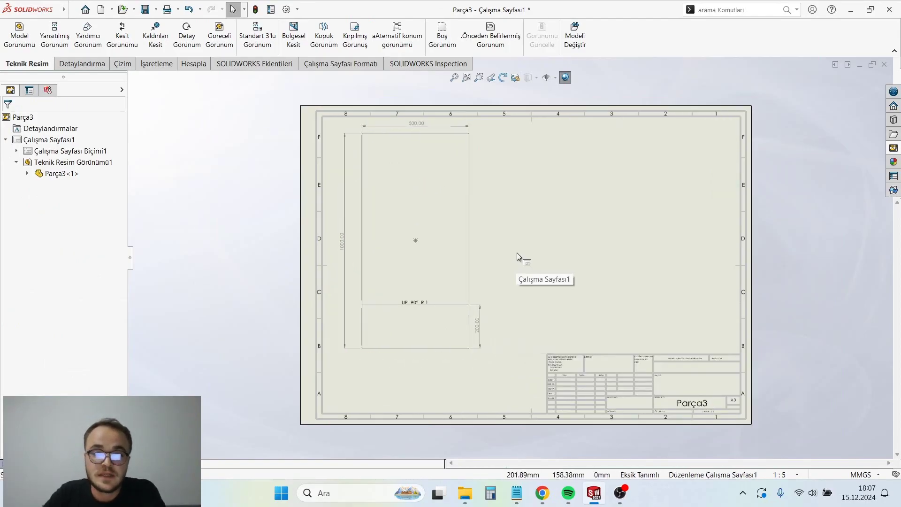
{"action": "left_click", "coordinate": [481, 234]}
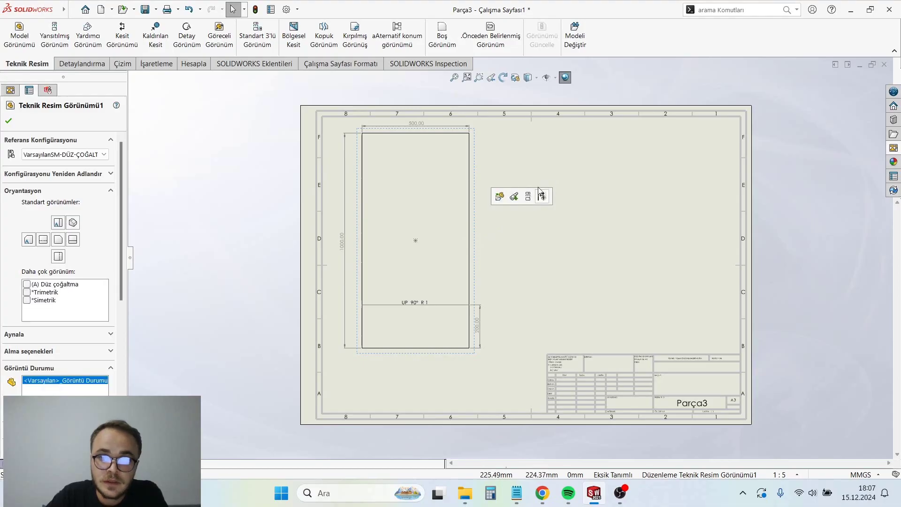
{"action": "left_click", "coordinate": [537, 195]}
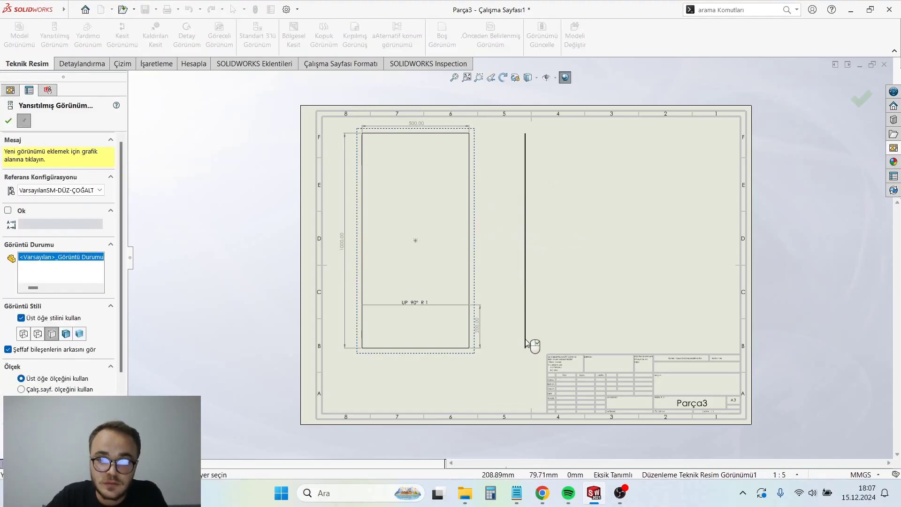
{"action": "scroll", "coordinate": [533, 340], "scroll_direction": "down", "scroll_amount": 1}
{"action": "scroll", "coordinate": [516, 345], "scroll_direction": "down", "scroll_amount": 2}
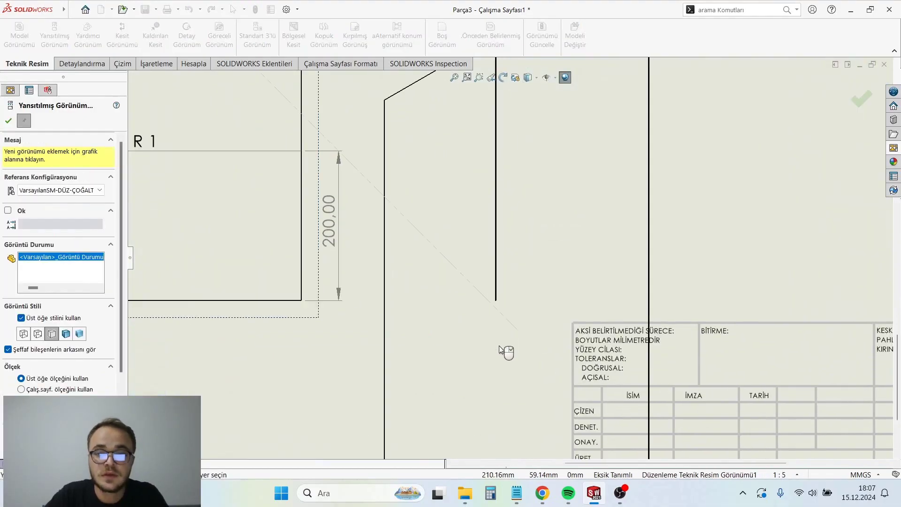
{"action": "left_click", "coordinate": [592, 310]}
{"action": "scroll", "coordinate": [616, 271], "scroll_direction": "up", "scroll_amount": 1}
{"action": "scroll", "coordinate": [602, 240], "scroll_direction": "up", "scroll_amount": 1}
Step: Delete the extra angled projected view
{"action": "left_click", "coordinate": [602, 237]}
{"action": "key", "text": "Delete"}
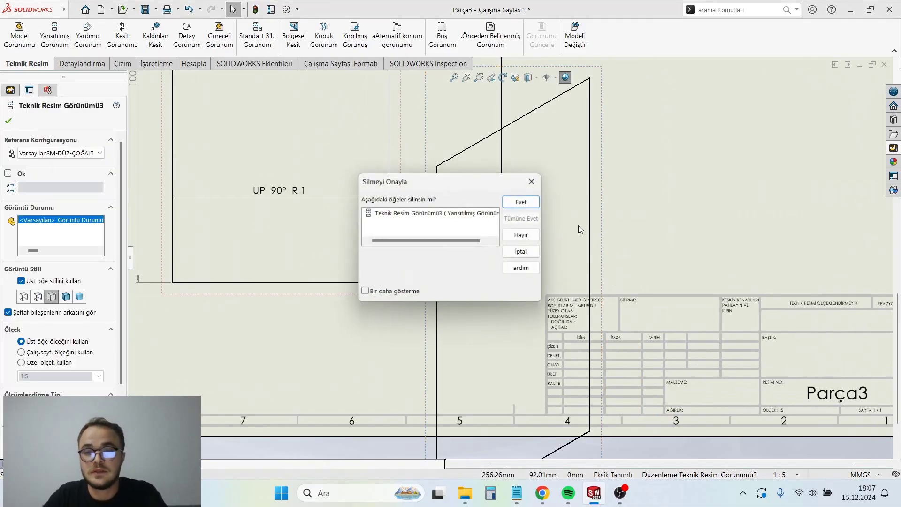
{"action": "left_click", "coordinate": [521, 206]}
{"action": "scroll", "coordinate": [524, 213], "scroll_direction": "down", "scroll_amount": 1}
{"action": "scroll", "coordinate": [508, 244], "scroll_direction": "down", "scroll_amount": 2}
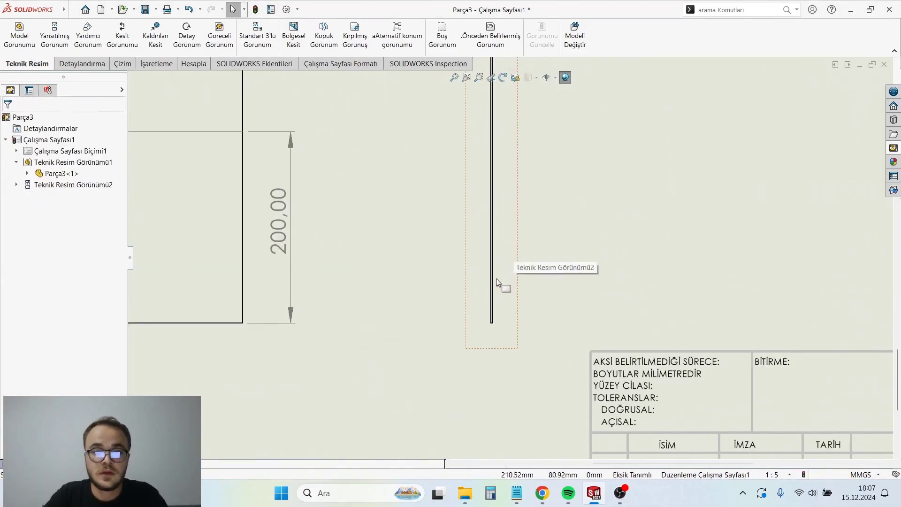
{"action": "scroll", "coordinate": [497, 278], "scroll_direction": "down", "scroll_amount": 3}
{"action": "scroll", "coordinate": [533, 304], "scroll_direction": "down", "scroll_amount": 2}
{"action": "right_click_drag", "start_coordinate": [508, 314], "coordinate": [495, 295]}
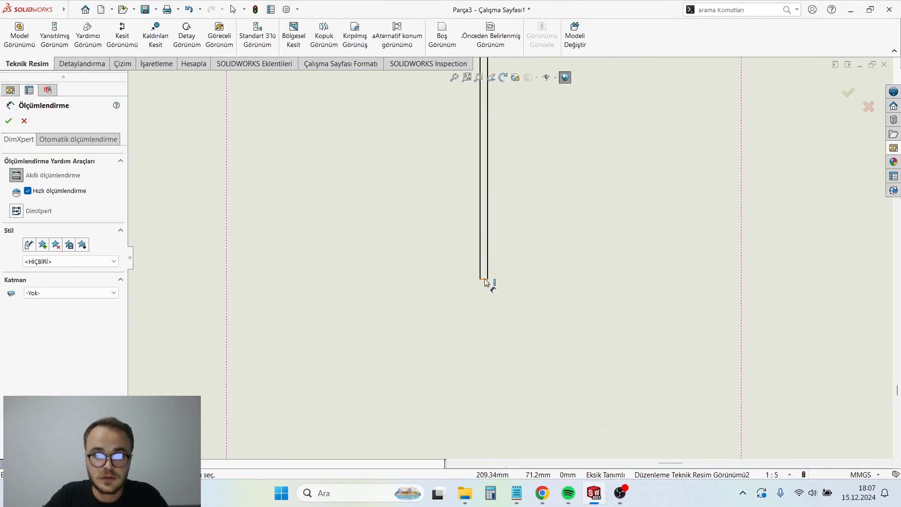
Step: Add a 1.00 thickness dimension to the bottom edge of the side view
{"action": "left_click", "coordinate": [484, 278]}
{"action": "left_click", "coordinate": [179, 324]}
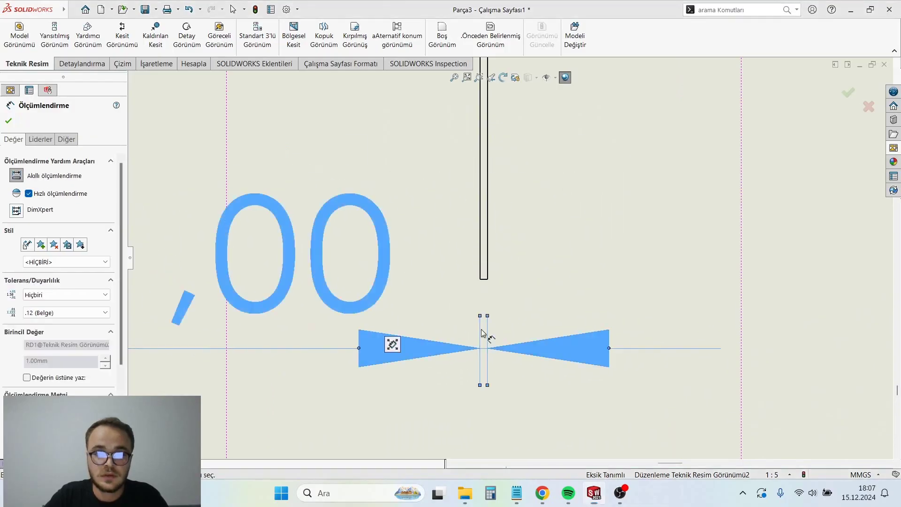
{"action": "scroll", "coordinate": [483, 328], "scroll_direction": "up", "scroll_amount": 3}
{"action": "scroll", "coordinate": [451, 329], "scroll_direction": "up", "scroll_amount": 2}
{"action": "key", "text": "Escape"}
{"action": "scroll", "coordinate": [446, 283], "scroll_direction": "up", "scroll_amount": 2}
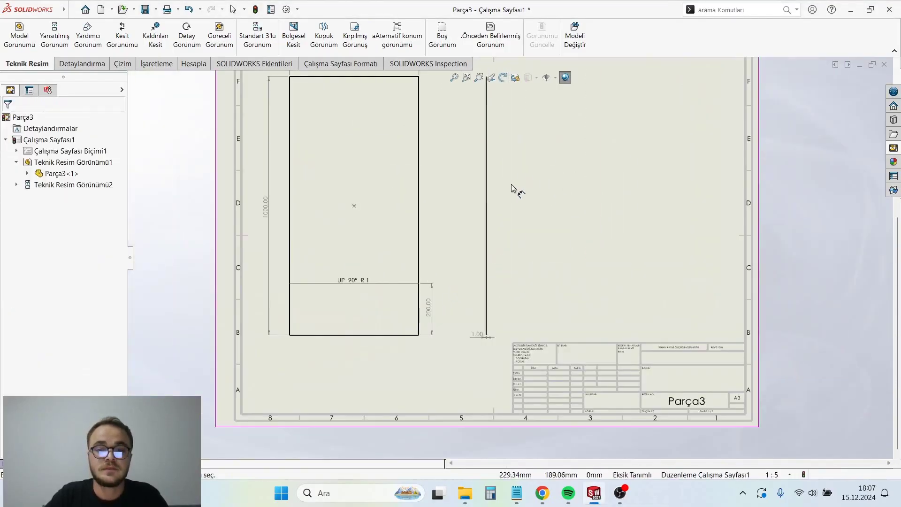
{"action": "scroll", "coordinate": [515, 189], "scroll_direction": "up", "scroll_amount": 2}
{"action": "scroll", "coordinate": [375, 211], "scroll_direction": "down", "scroll_amount": 1}
{"action": "scroll", "coordinate": [423, 164], "scroll_direction": "up", "scroll_amount": 1}
Step: Add the note '1MM KALINLIĞINDA SİYAH SAÇTAN 5 ADET YAPILACAKTIR' in bold, size 18
{"action": "left_click", "coordinate": [458, 215]}
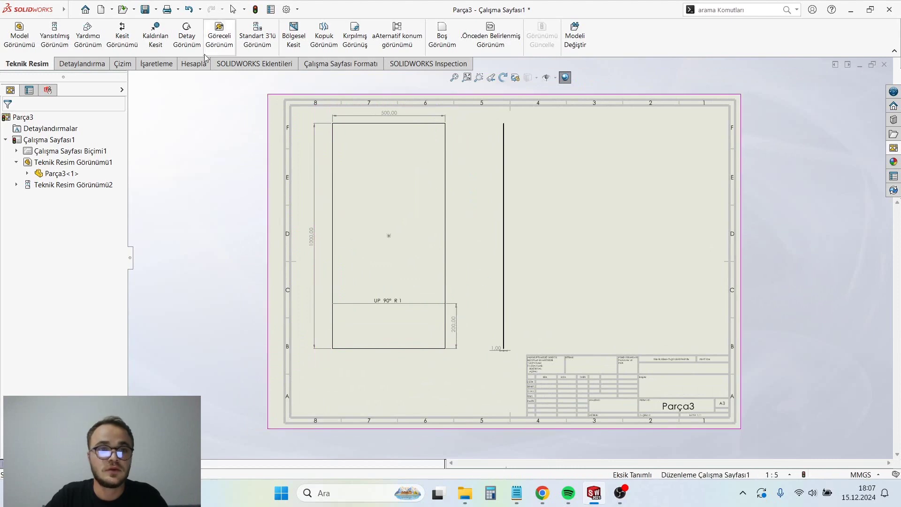
{"action": "left_click", "coordinate": [80, 64]}
{"action": "left_click", "coordinate": [174, 40]}
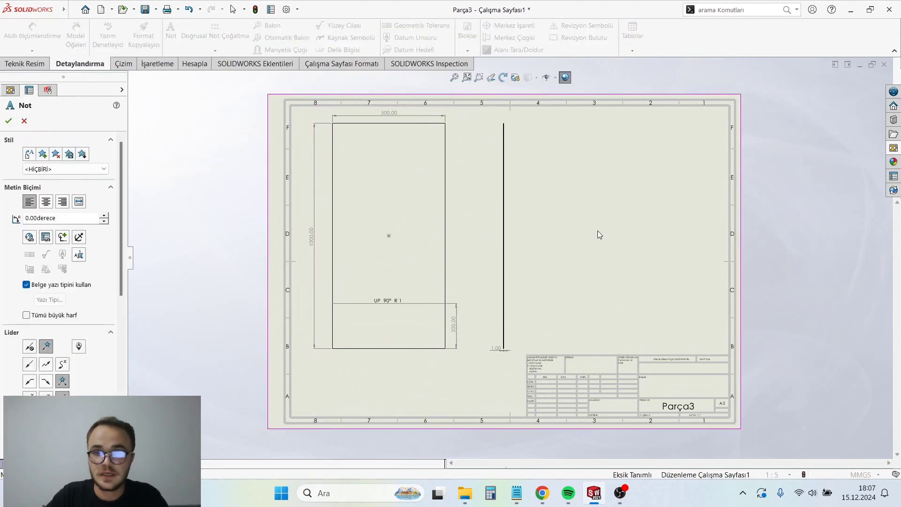
{"action": "left_click", "coordinate": [618, 220]}
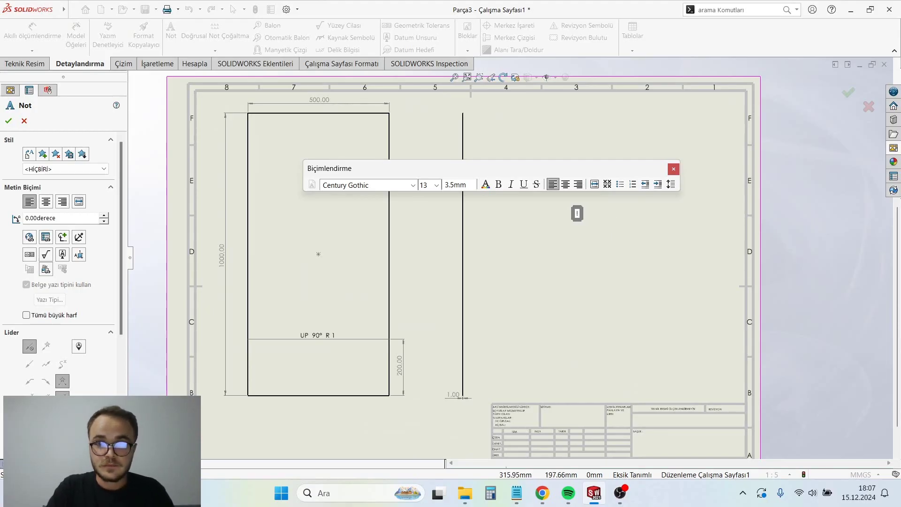
{"action": "type", "text": "1n"}
{"action": "key", "text": "BackSpace"}
{"action": "key", "text": "Caps_Lock"}
{"action": "type", "text": "M"}
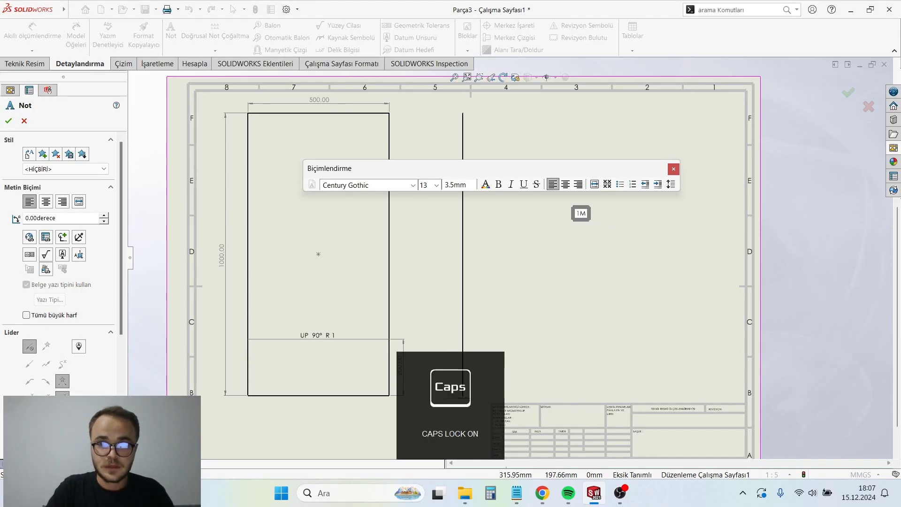
{"action": "type", "text": "M KALIN"}
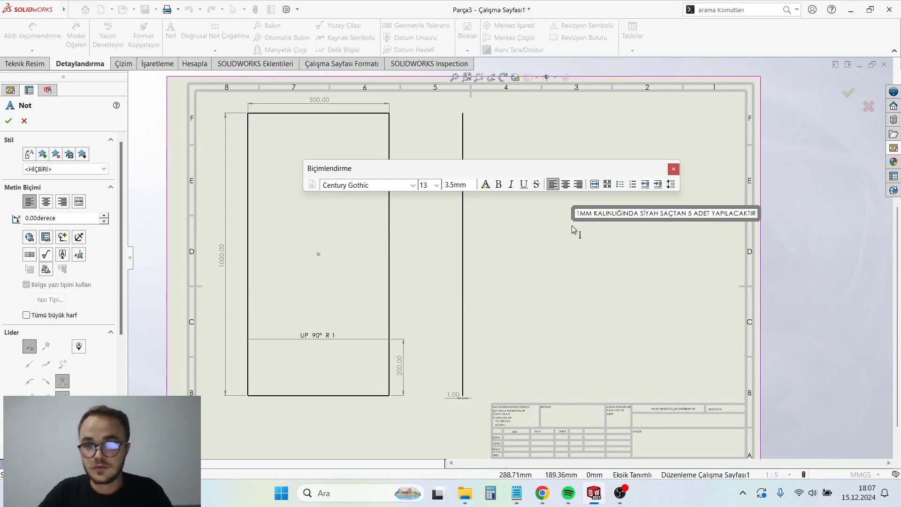
{"action": "left_click_drag", "start_coordinate": [576, 212], "coordinate": [794, 237]}
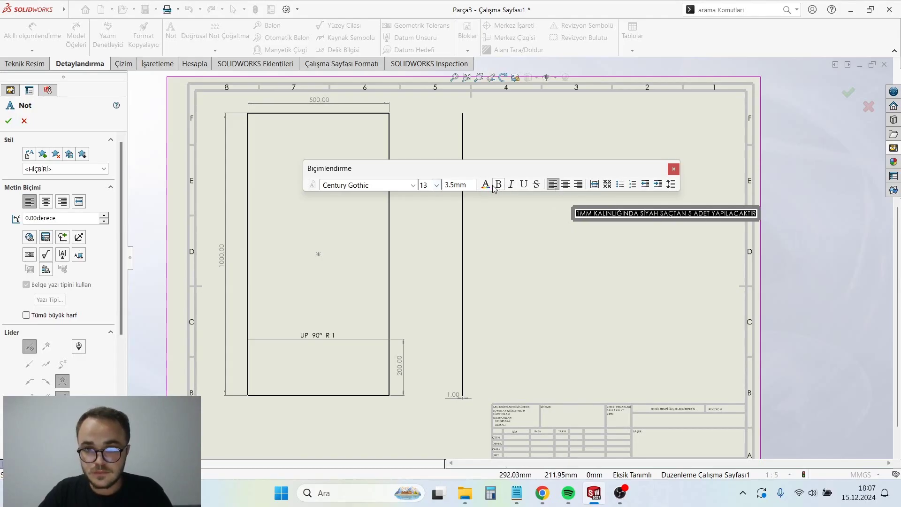
{"action": "left_click", "coordinate": [436, 185]}
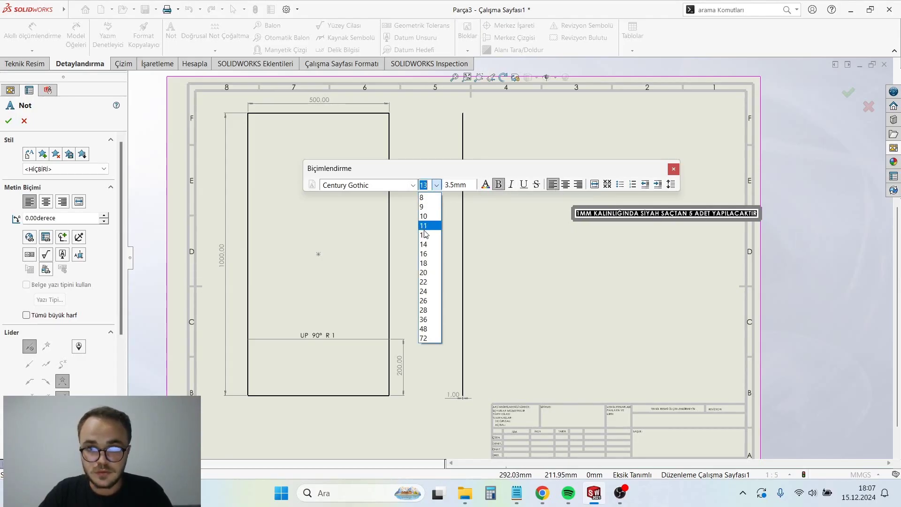
{"action": "left_click", "coordinate": [432, 266]}
{"action": "left_click", "coordinate": [685, 218]}
{"action": "key", "text": "Escape"}
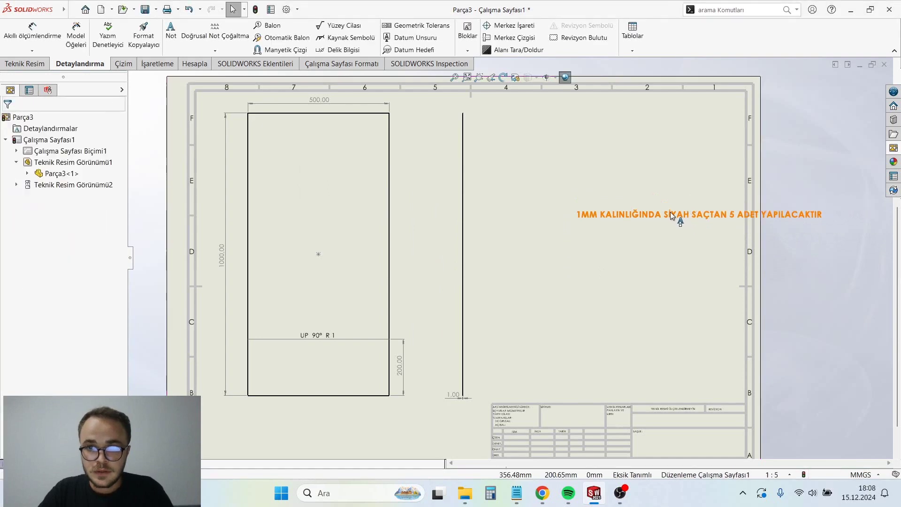
Step: Move the note to the lower left of the sheet, below the flat pattern
{"action": "left_click_drag", "start_coordinate": [671, 215], "coordinate": [602, 240]}
{"action": "left_click", "coordinate": [602, 239]}
{"action": "key", "text": "f"}
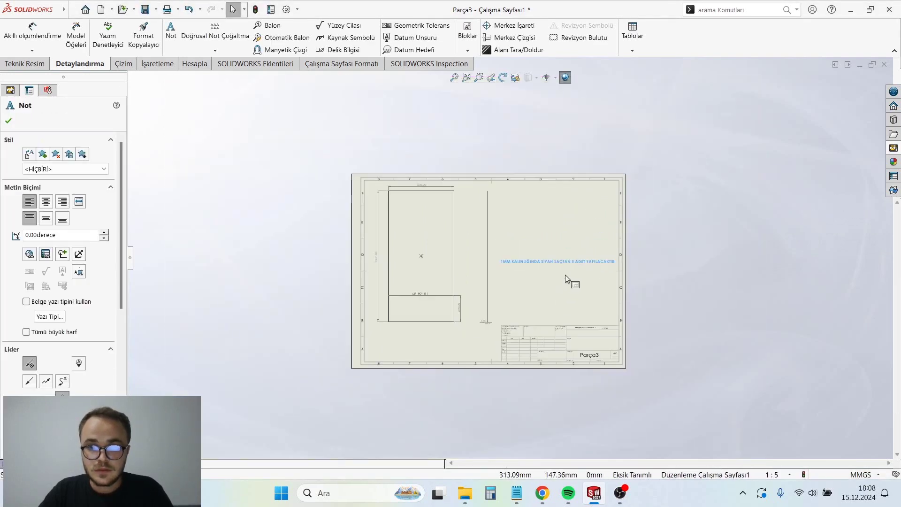
{"action": "left_click_drag", "start_coordinate": [548, 266], "coordinate": [393, 364]}
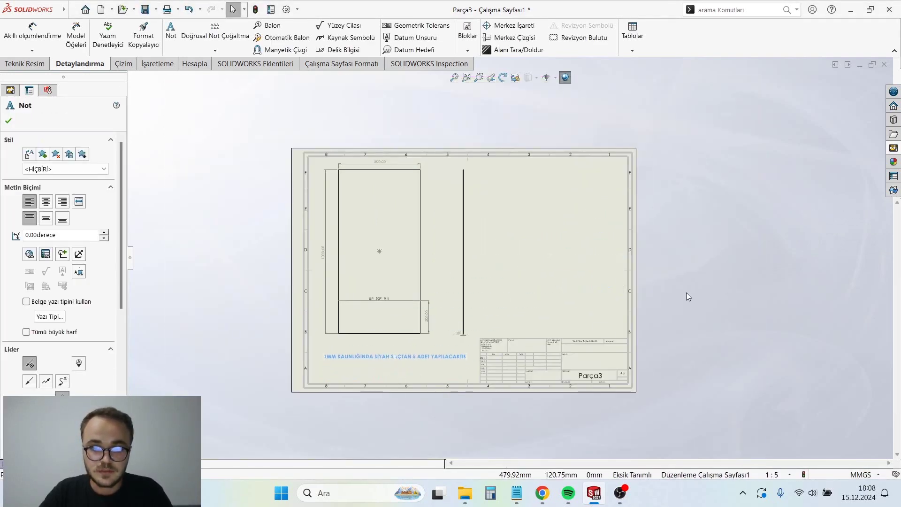
{"action": "key", "text": "Escape"}
Step: Place a shaded isometric view of Parça3 on the right of the sheet
{"action": "left_click", "coordinate": [893, 134]}
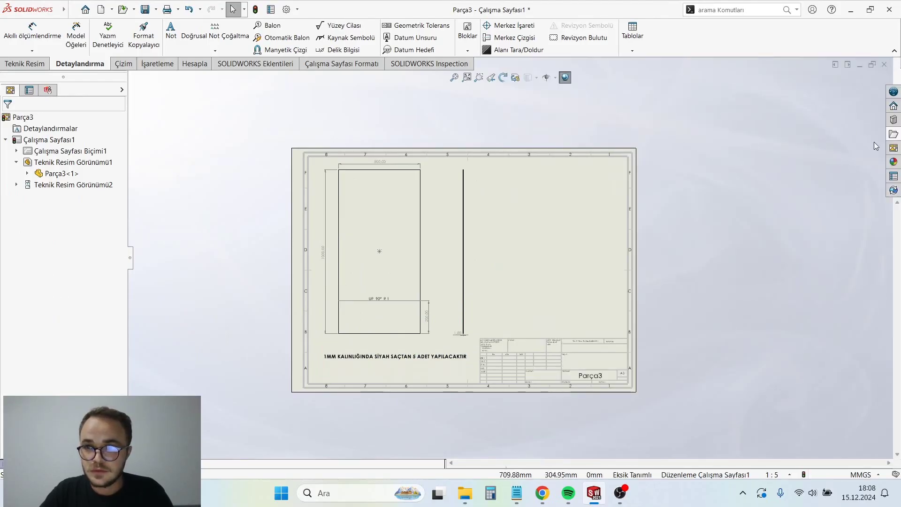
{"action": "left_click", "coordinate": [893, 148]}
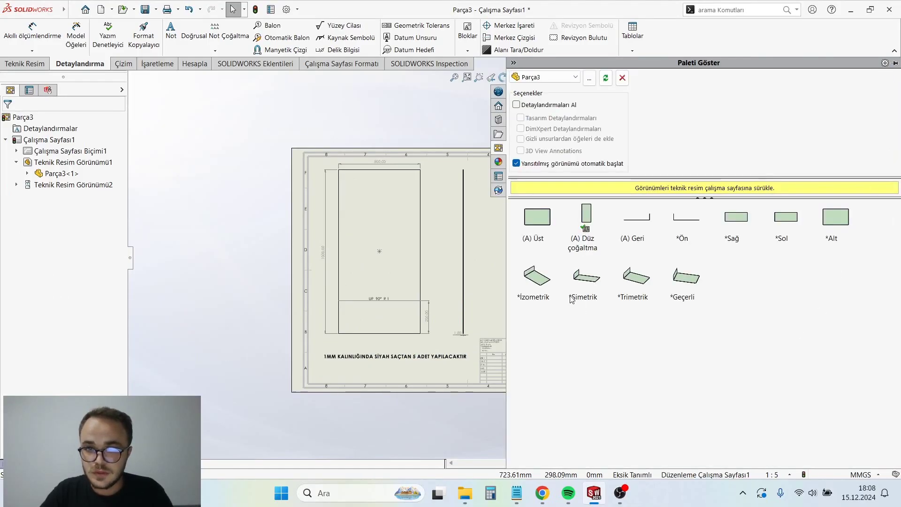
{"action": "mouse_move", "coordinate": [572, 299]}
{"action": "left_mouse_down"}
{"action": "mouse_move", "coordinate": [432, 273]}
{"action": "mouse_move", "coordinate": [533, 246]}
{"action": "mouse_move", "coordinate": [556, 265]}
{"action": "left_mouse_up"}
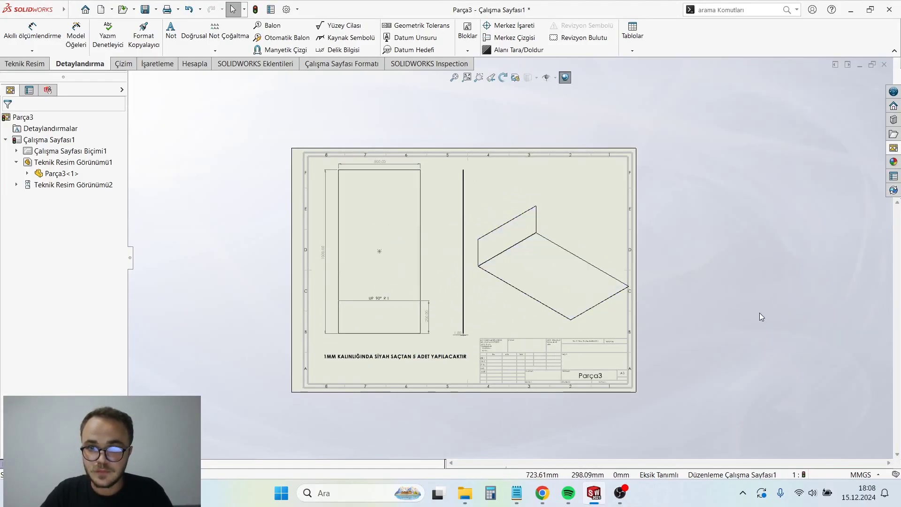
{"action": "scroll", "coordinate": [422, 291], "scroll_direction": "down", "scroll_amount": 2}
{"action": "key", "text": "Escape"}
{"action": "scroll", "coordinate": [526, 319], "scroll_direction": "down", "scroll_amount": 1}
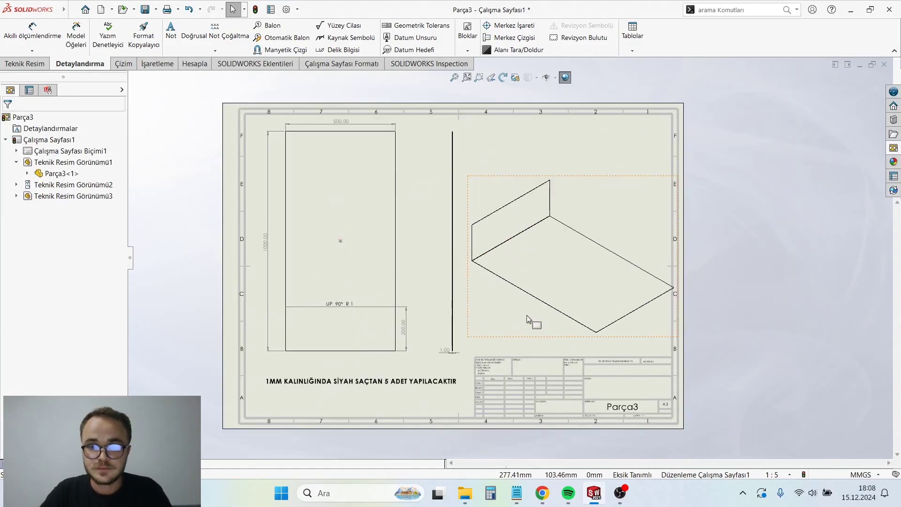
{"action": "left_click", "coordinate": [499, 315]}
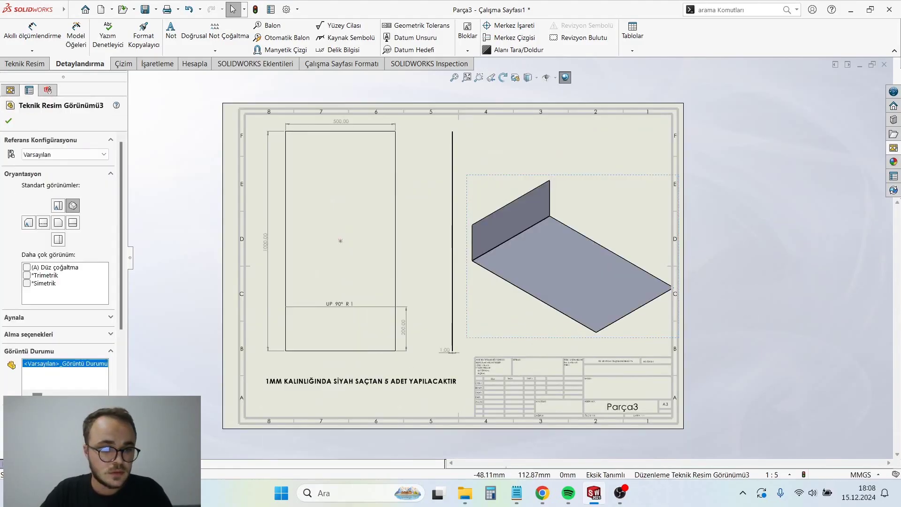
Step: Shift the flat pattern and side views to the left
{"action": "scroll", "coordinate": [368, 319], "scroll_direction": "up", "scroll_amount": 1}
{"action": "left_click_drag", "start_coordinate": [375, 317], "coordinate": [390, 275]}
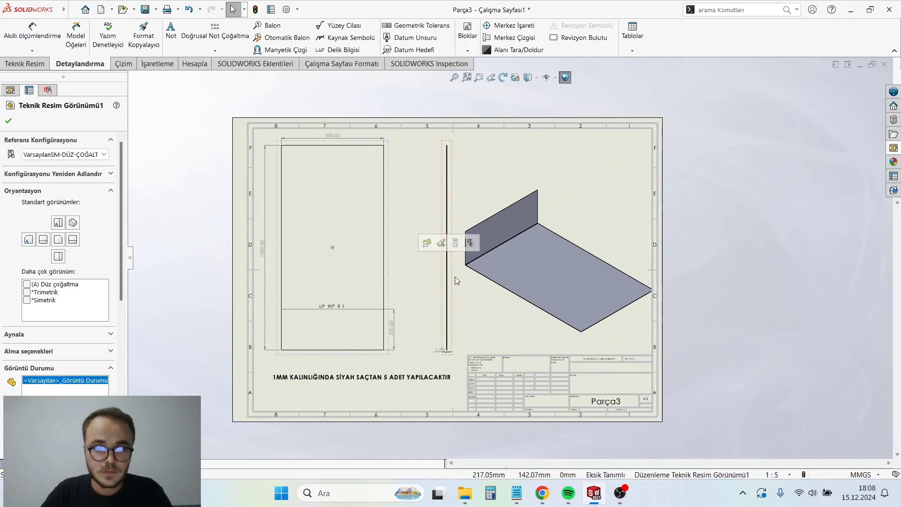
{"action": "left_click_drag", "start_coordinate": [455, 277], "coordinate": [435, 276]}
{"action": "left_click_drag", "start_coordinate": [216, 94], "coordinate": [446, 362]}
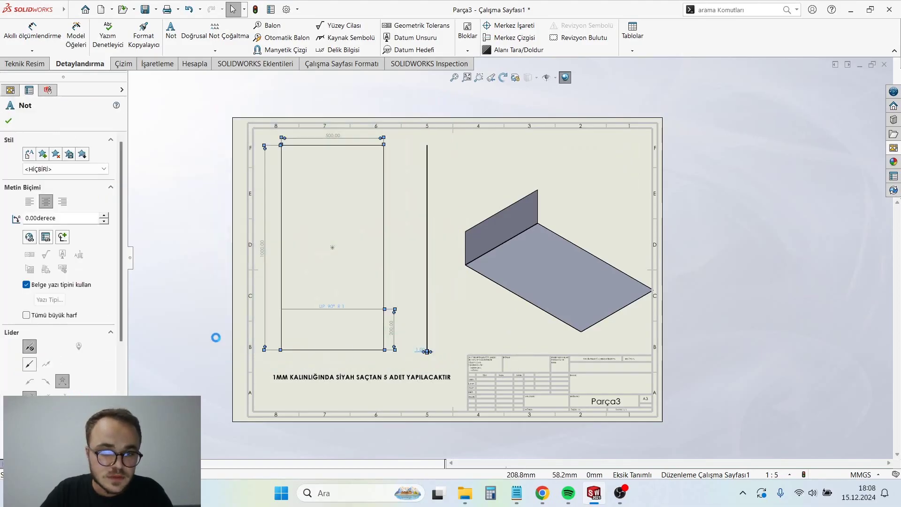
Step: Put the selected flat-pattern dimensions on the FORMAT layer
{"action": "left_click", "coordinate": [62, 139]}
{"action": "left_click", "coordinate": [70, 269]}
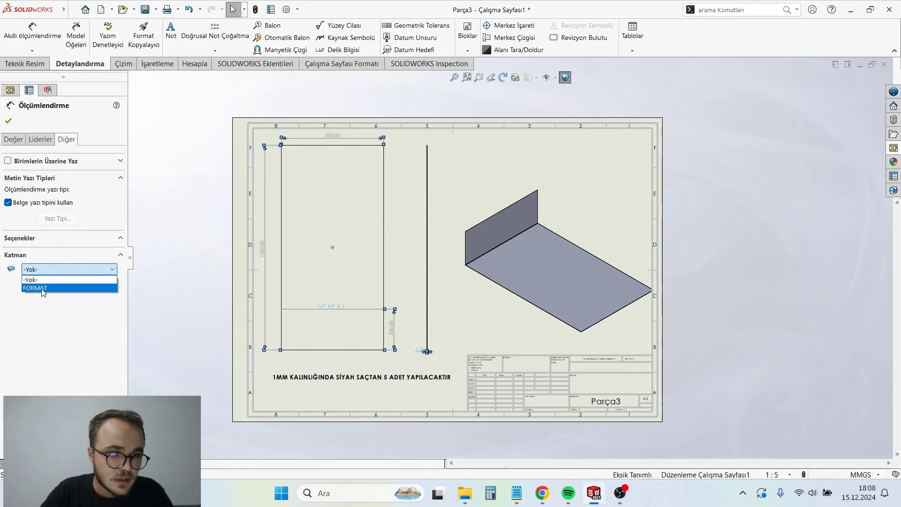
{"action": "left_click", "coordinate": [43, 288]}
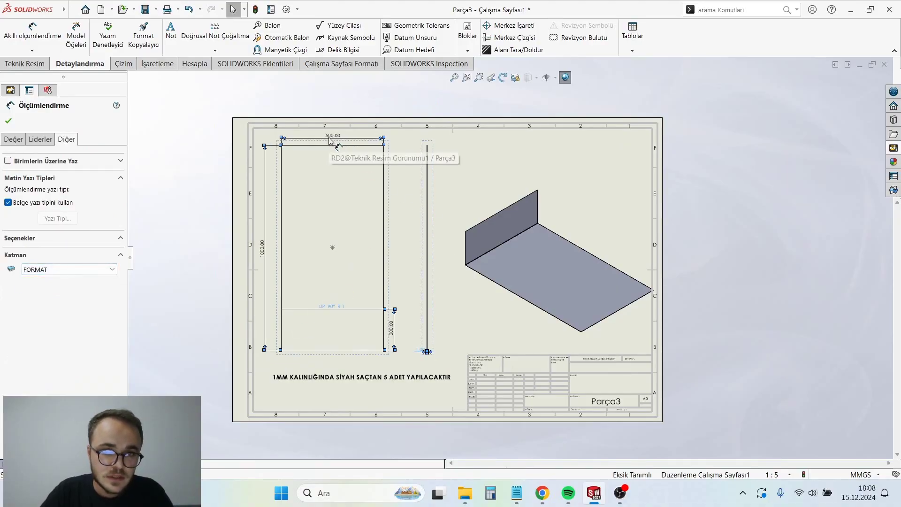
{"action": "left_click", "coordinate": [336, 113]}
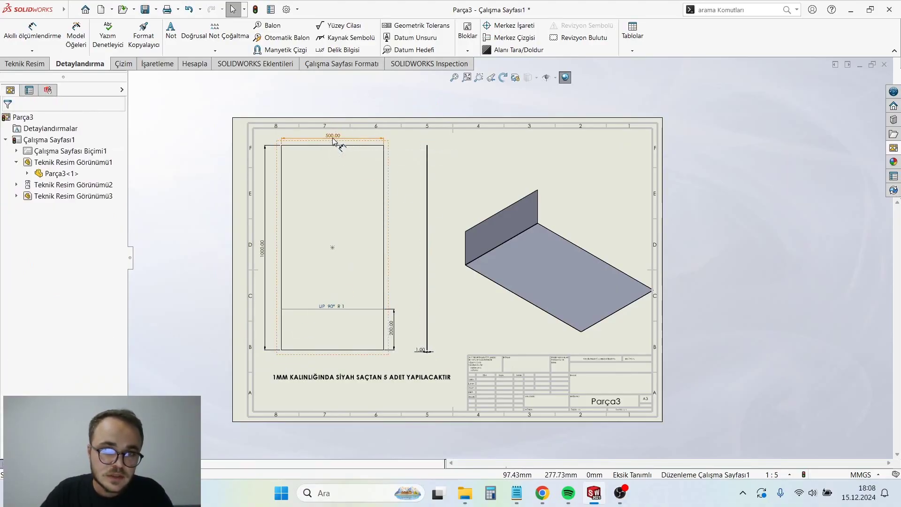
Step: Nudge the isometric 3D view slightly left on the sheet
{"action": "scroll", "coordinate": [387, 362], "scroll_direction": "down", "scroll_amount": 1}
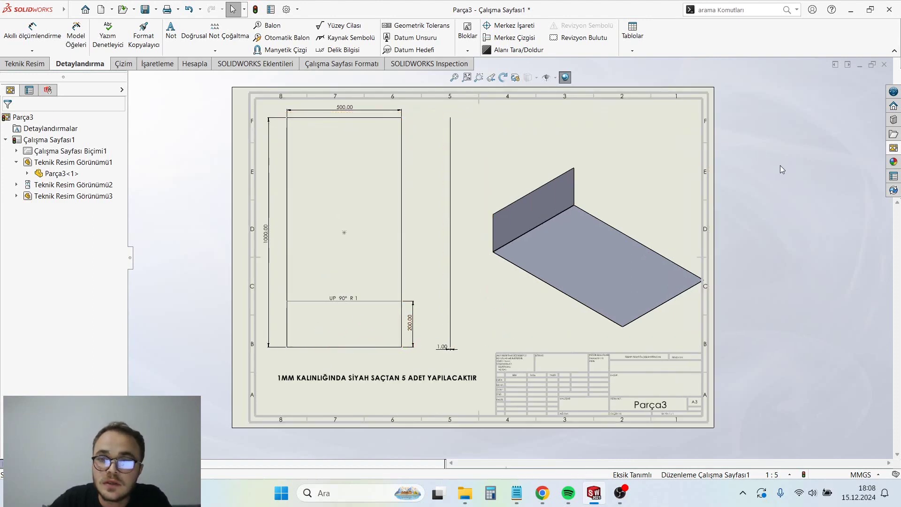
{"action": "left_click_drag", "start_coordinate": [587, 334], "coordinate": [576, 336]}
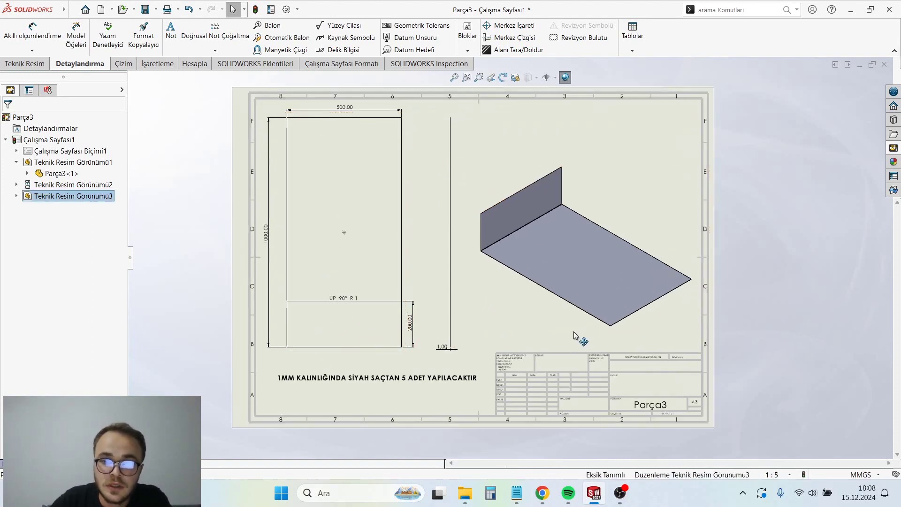
{"action": "left_click", "coordinate": [798, 306]}
{"action": "scroll", "coordinate": [508, 258], "scroll_direction": "up", "scroll_amount": 2}
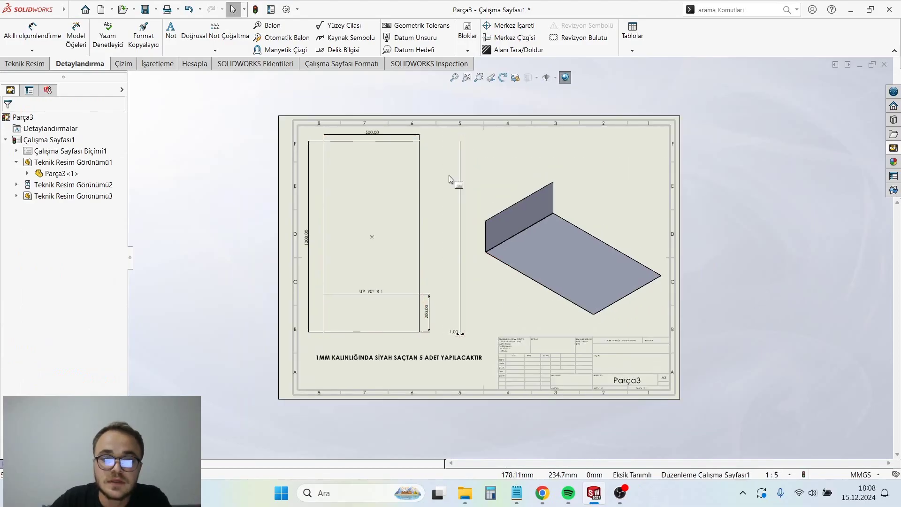
Step: Save the drawing to the Desktop as Parça3 in Adobe PDF (*.pdf) format
{"action": "left_click", "coordinate": [156, 9]}
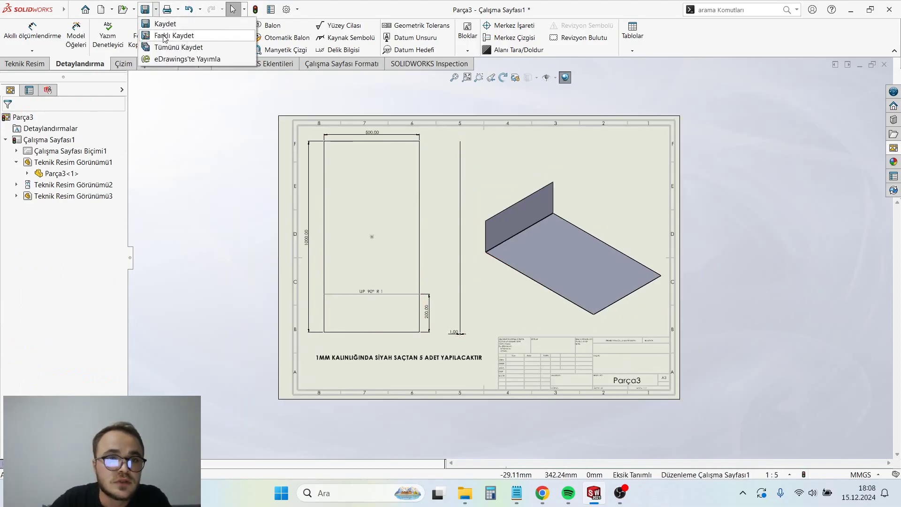
{"action": "left_click", "coordinate": [164, 36]}
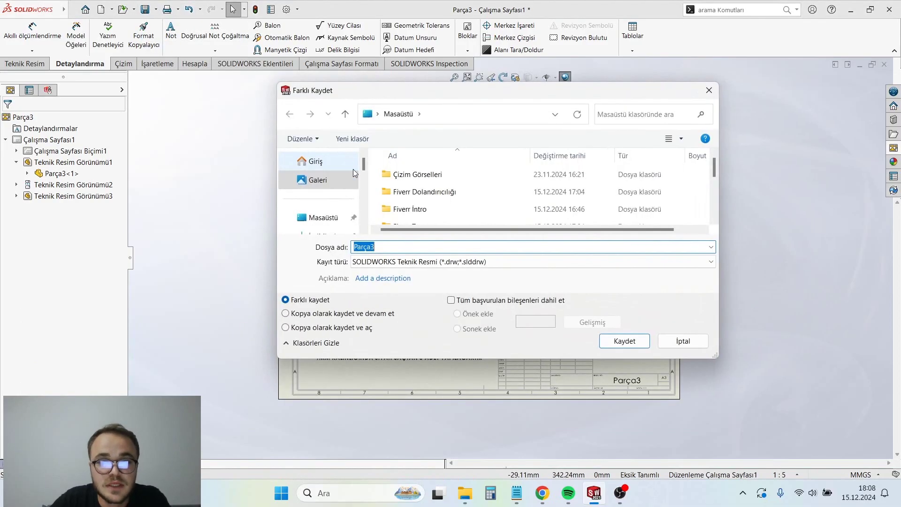
{"action": "left_click", "coordinate": [318, 214]}
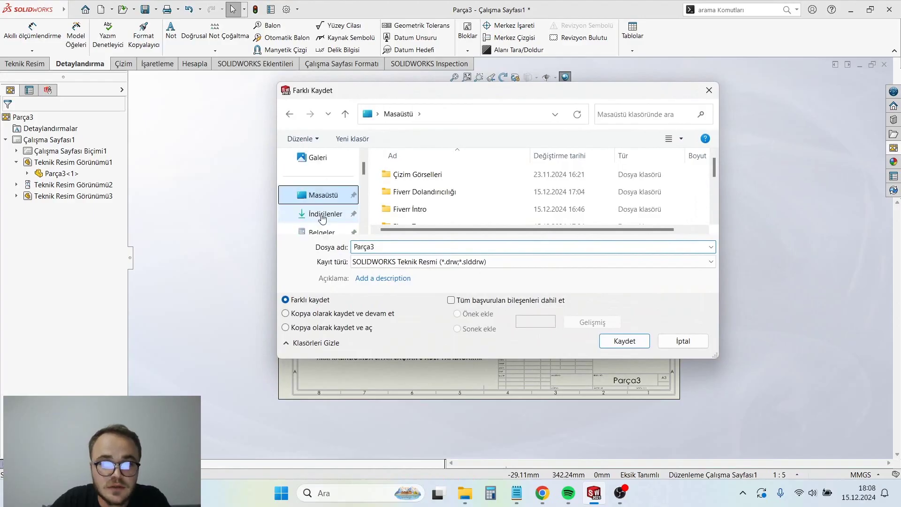
{"action": "left_click", "coordinate": [422, 263]}
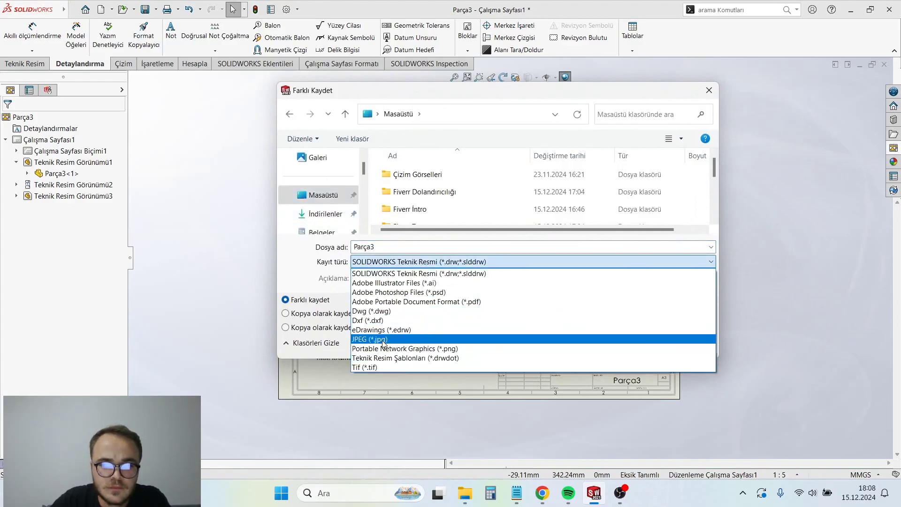
{"action": "left_click", "coordinate": [471, 301]}
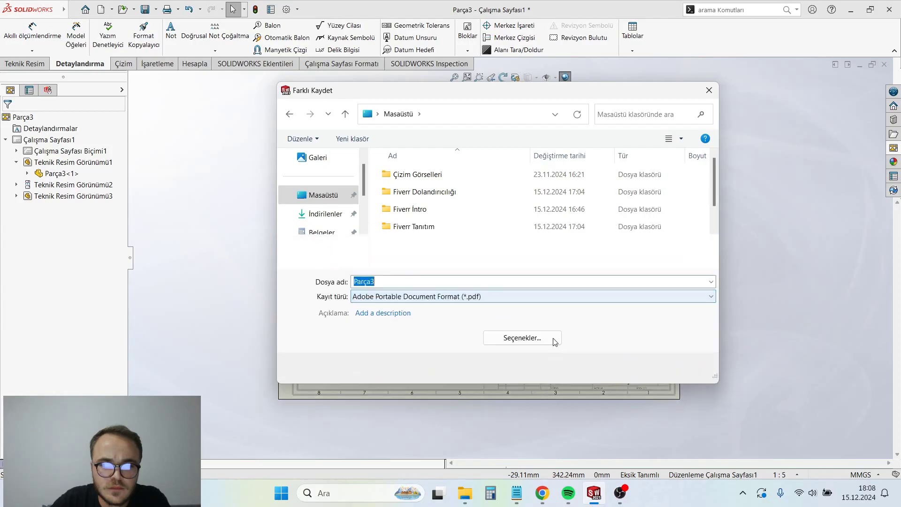
{"action": "left_click", "coordinate": [632, 362]}
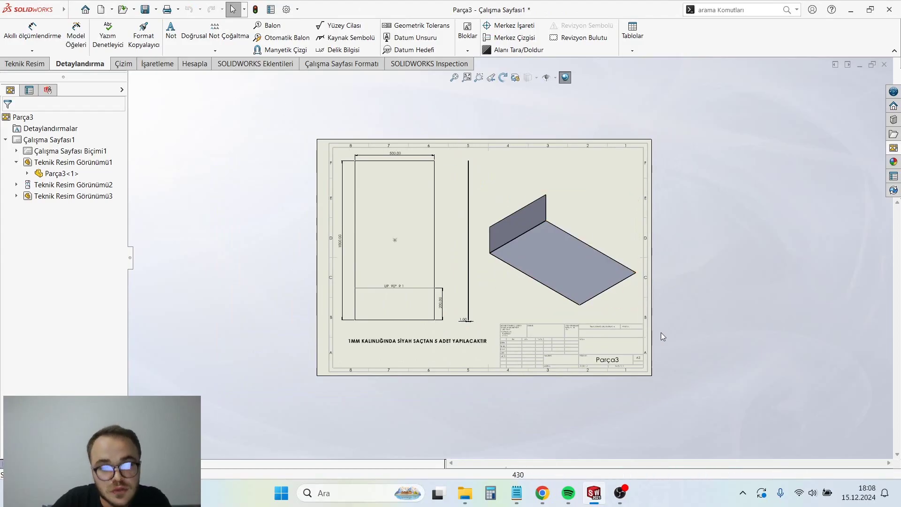
{"action": "scroll", "coordinate": [449, 235], "scroll_direction": "down", "scroll_amount": 1}
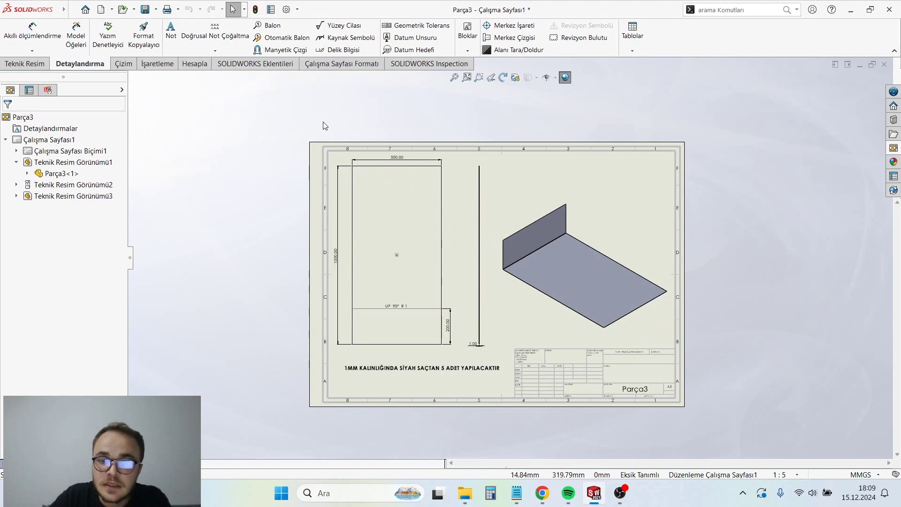
{"action": "left_click_drag", "start_coordinate": [305, 117], "coordinate": [694, 353]}
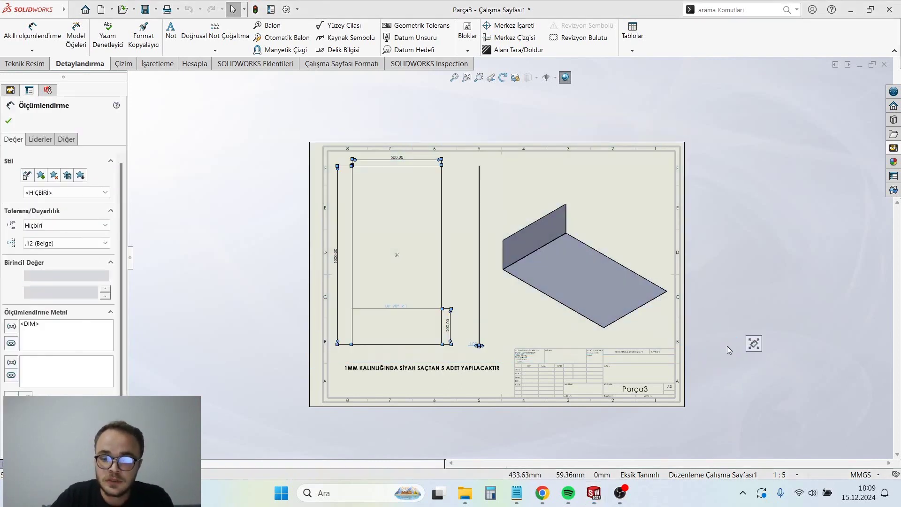
Step: Delete the 3D, flat pattern and side views from the sheet
{"action": "left_click", "coordinate": [647, 337]}
{"action": "key", "text": "Delete"}
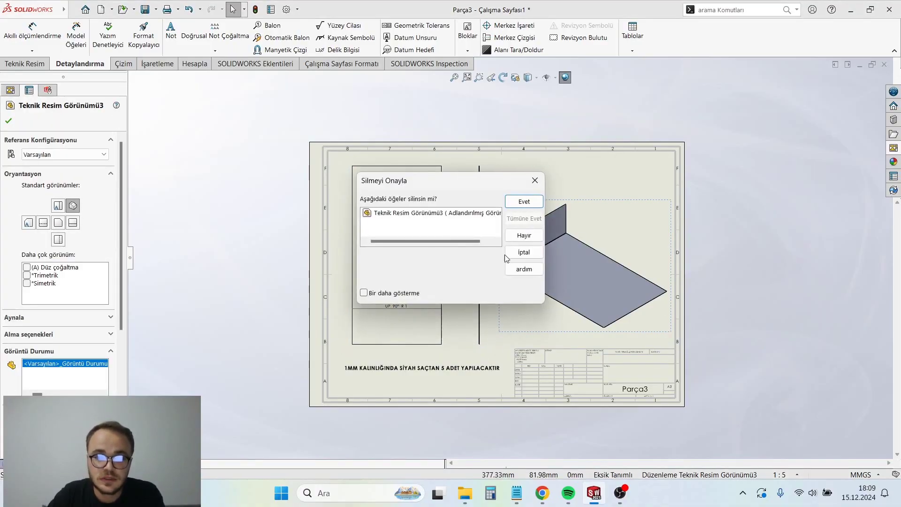
{"action": "left_click", "coordinate": [512, 211]}
{"action": "left_click", "coordinate": [434, 348]}
{"action": "key", "text": "Delete"}
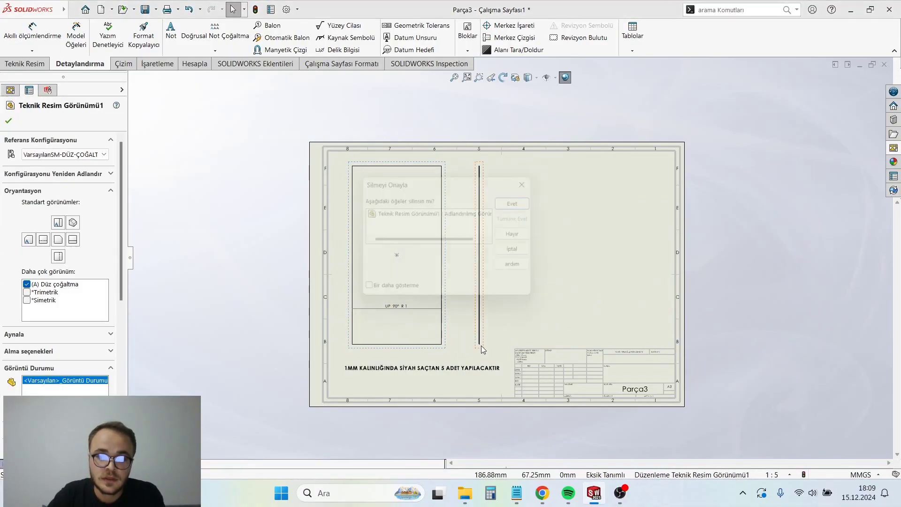
{"action": "left_click", "coordinate": [520, 201]}
{"action": "left_click", "coordinate": [481, 324]}
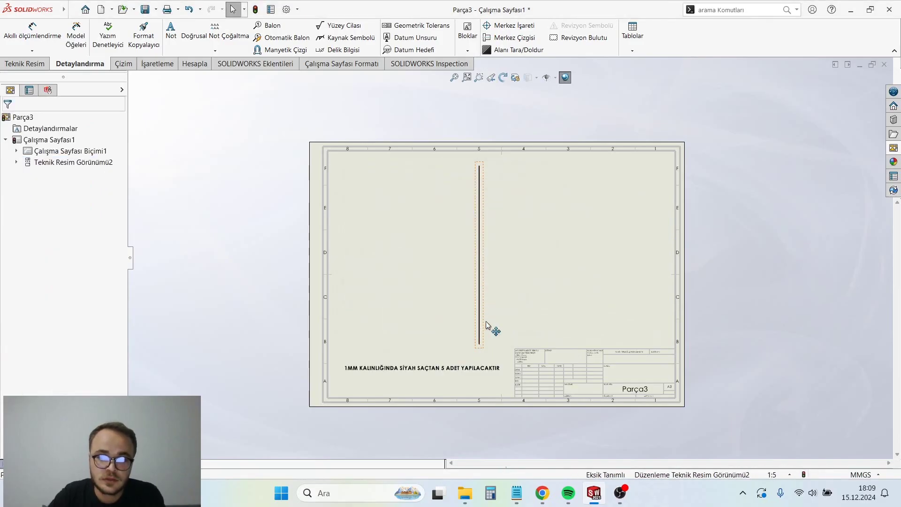
{"action": "key", "text": "Delete"}
{"action": "left_click", "coordinate": [523, 201]}
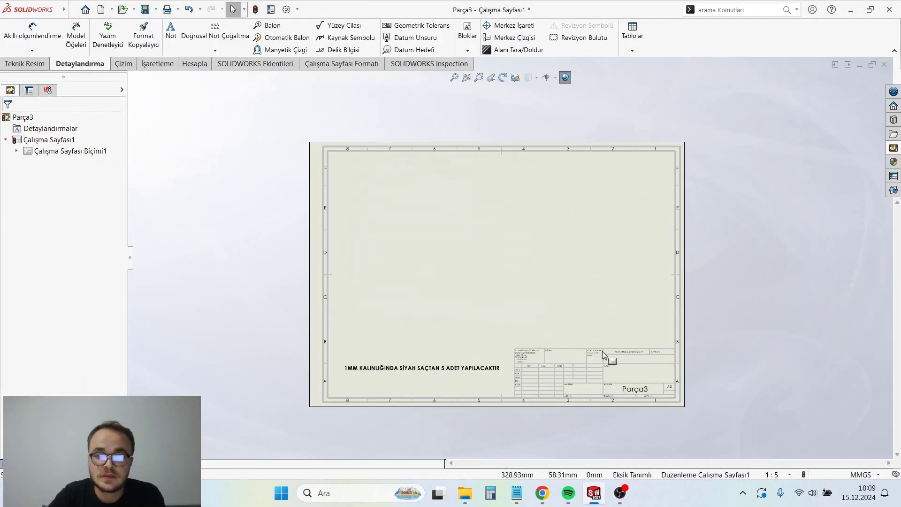
Step: Delete the manufacturing note and the first sheet, Çalışma Sayfası1
{"action": "right_click", "coordinate": [583, 278]}
{"action": "left_click", "coordinate": [435, 369]}
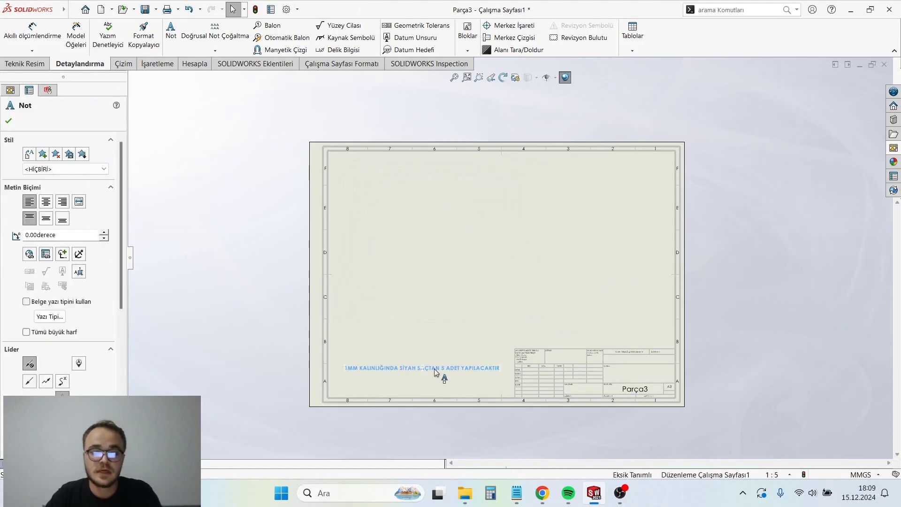
{"action": "key", "text": "Escape"}
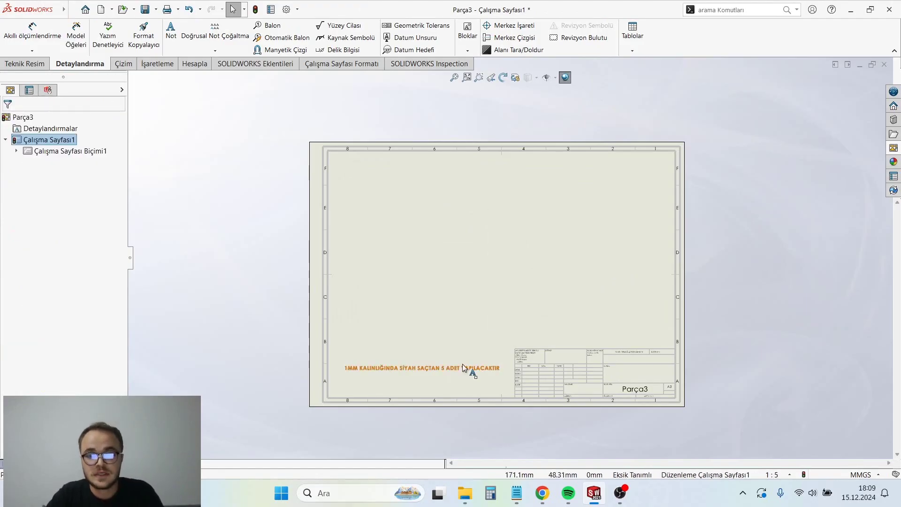
{"action": "left_click", "coordinate": [466, 368]}
{"action": "key", "text": "Delete"}
{"action": "right_click", "coordinate": [539, 251]}
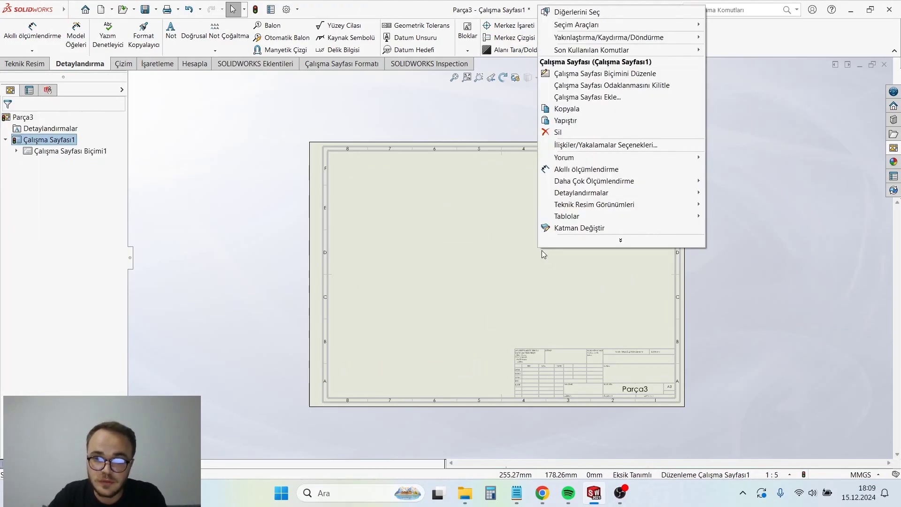
{"action": "left_click", "coordinate": [550, 132]}
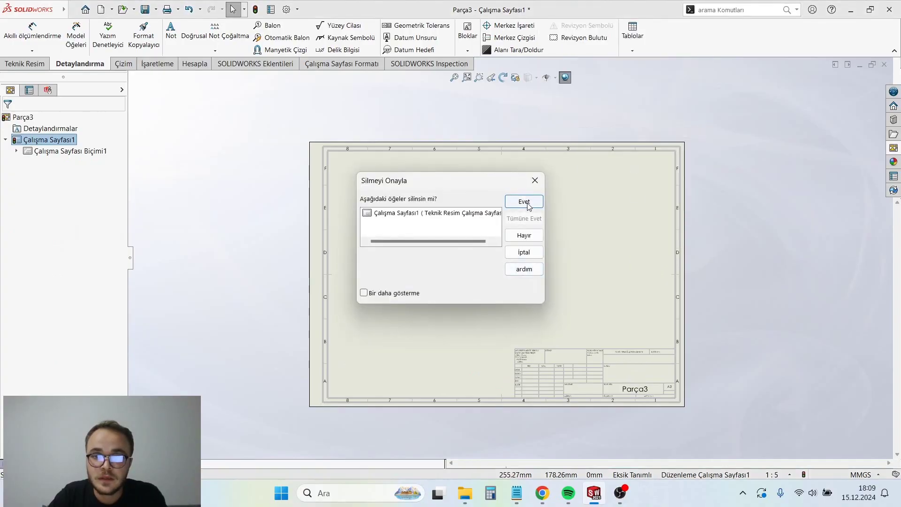
{"action": "left_click", "coordinate": [524, 202]}
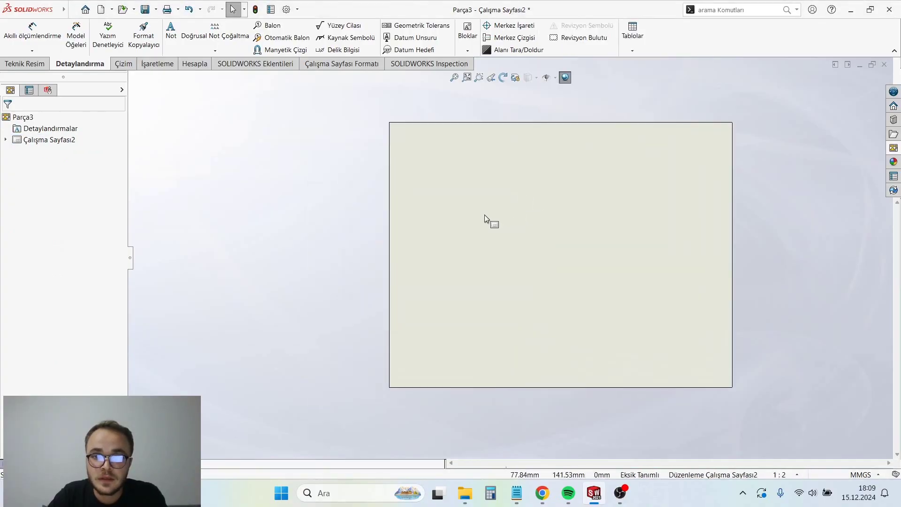
Step: Place the (A) Düz çoğaltma flat-pattern view of Parça3 on the blank sheet
{"action": "left_click", "coordinate": [894, 136]}
{"action": "left_click_drag", "start_coordinate": [570, 237], "coordinate": [562, 147]}
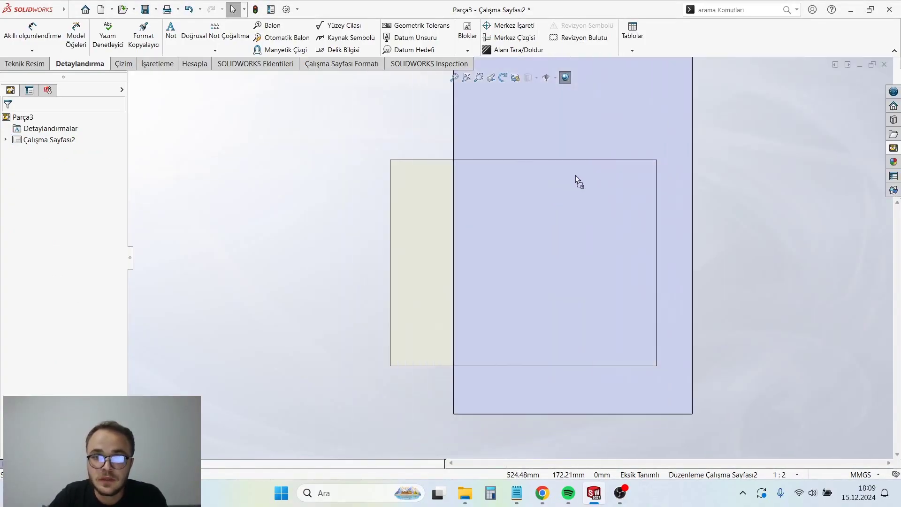
{"action": "left_click", "coordinate": [562, 147]}
{"action": "scroll", "coordinate": [613, 302], "scroll_direction": "down", "scroll_amount": 3}
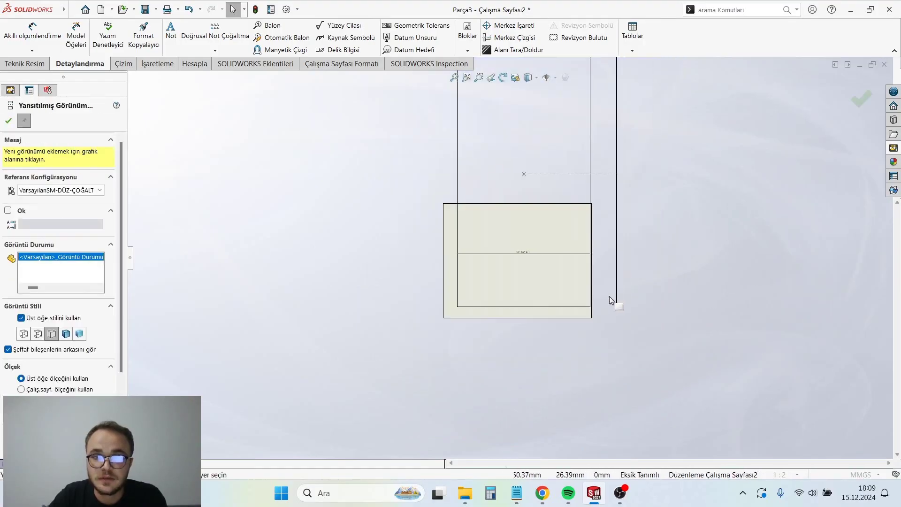
{"action": "scroll", "coordinate": [560, 262], "scroll_direction": "down", "scroll_amount": 2}
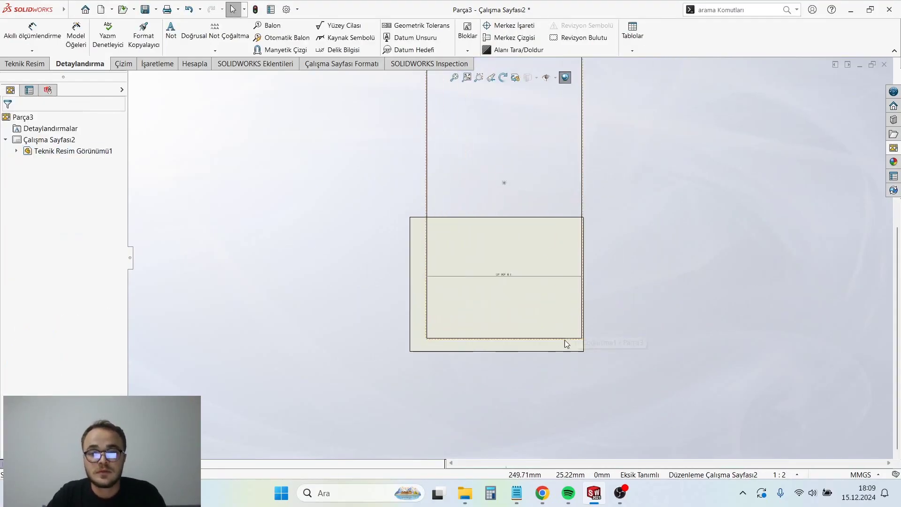
{"action": "left_click_drag", "start_coordinate": [565, 347], "coordinate": [558, 352]}
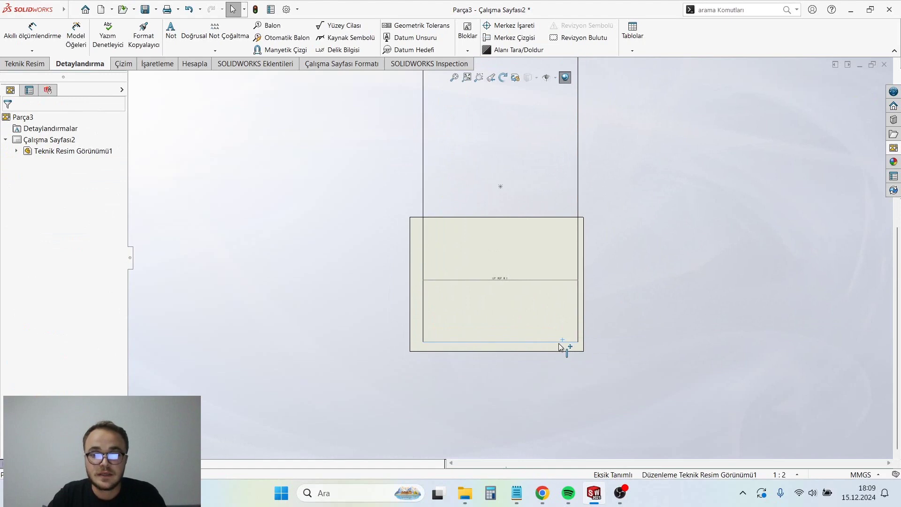
Step: Rotate the flat-pattern view 180 degrees and give it a custom scale
{"action": "left_click", "coordinate": [576, 177]}
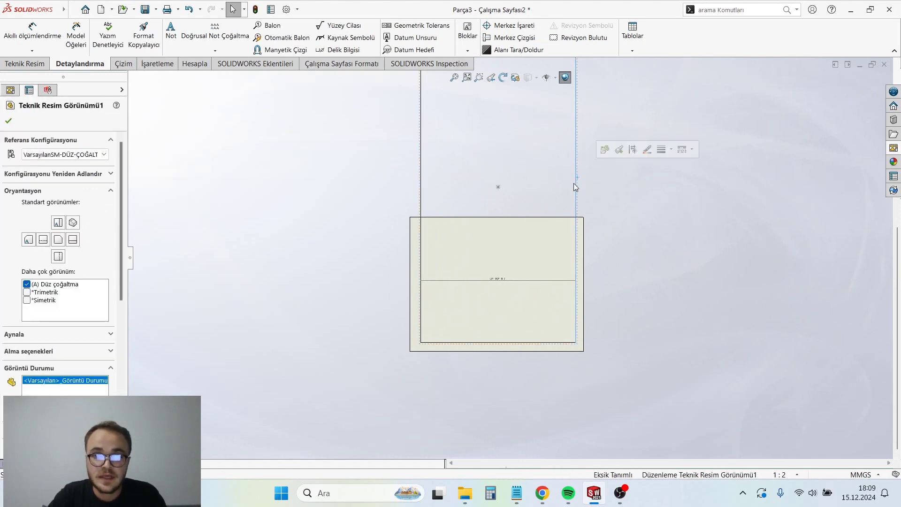
{"action": "scroll", "coordinate": [65, 371], "scroll_direction": "down", "scroll_amount": 5}
{"action": "scroll", "coordinate": [62, 369], "scroll_direction": "down", "scroll_amount": 3}
{"action": "scroll", "coordinate": [47, 392], "scroll_direction": "down", "scroll_amount": 2}
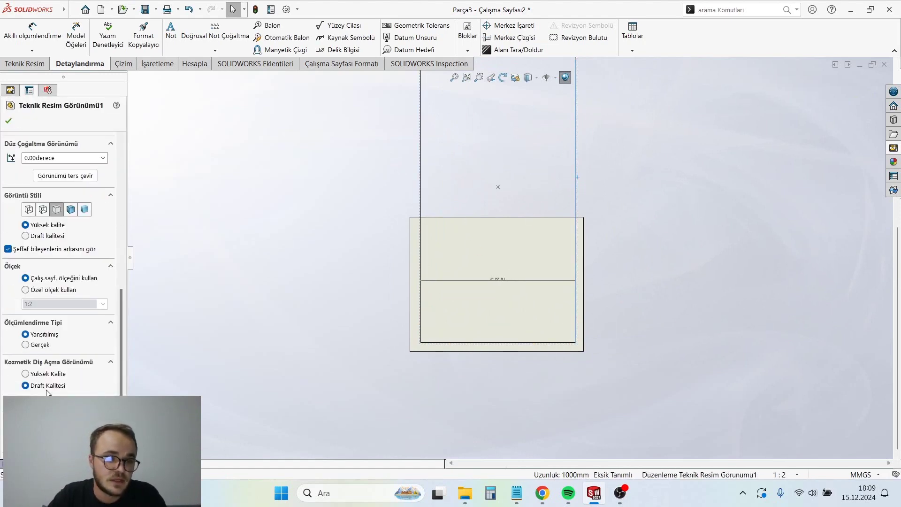
{"action": "scroll", "coordinate": [60, 340], "scroll_direction": "up", "scroll_amount": 5}
{"action": "scroll", "coordinate": [84, 377], "scroll_direction": "down", "scroll_amount": 3}
{"action": "scroll", "coordinate": [83, 377], "scroll_direction": "down", "scroll_amount": 2}
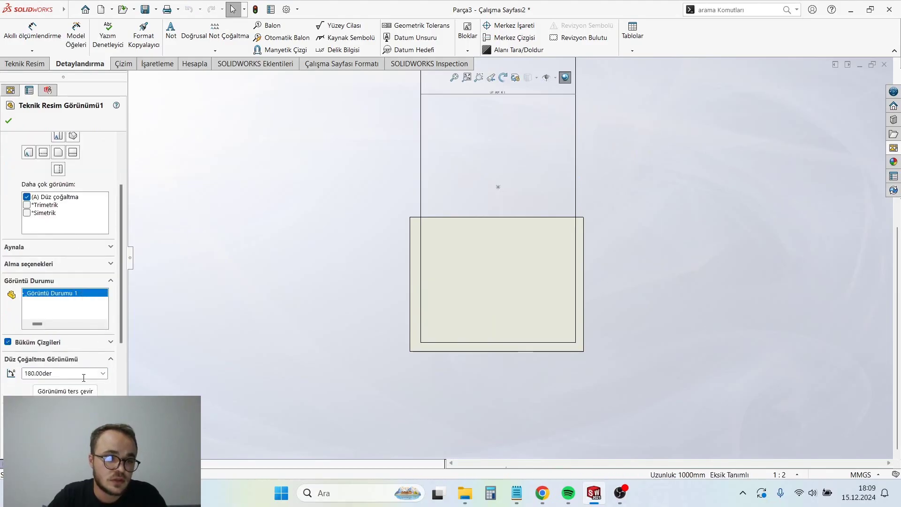
{"action": "left_click_drag", "start_coordinate": [123, 314], "coordinate": [124, 399]}
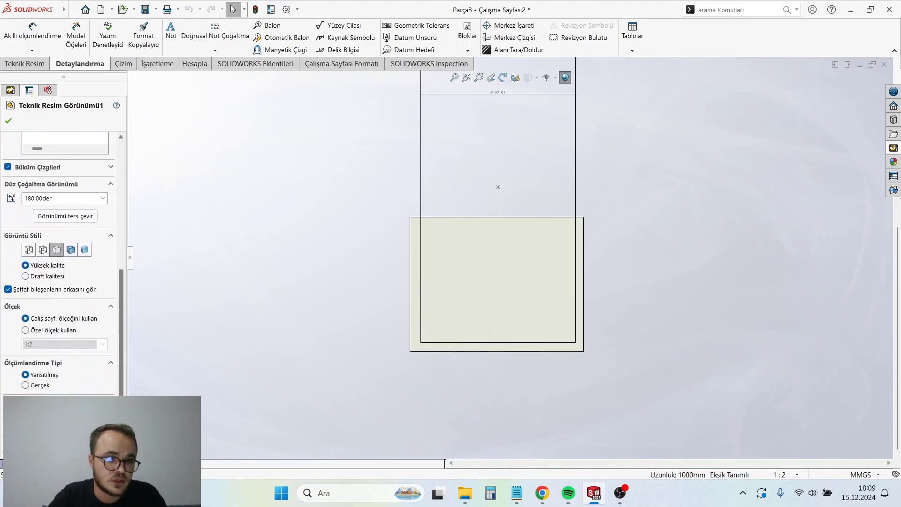
{"action": "left_click", "coordinate": [49, 345]}
{"action": "left_click", "coordinate": [104, 345]}
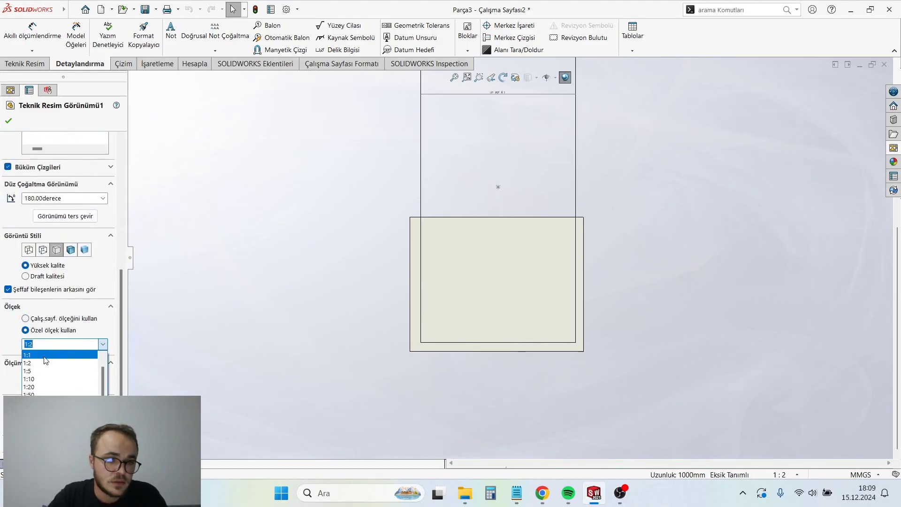
{"action": "left_click", "coordinate": [38, 374]}
{"action": "left_click", "coordinate": [282, 340]}
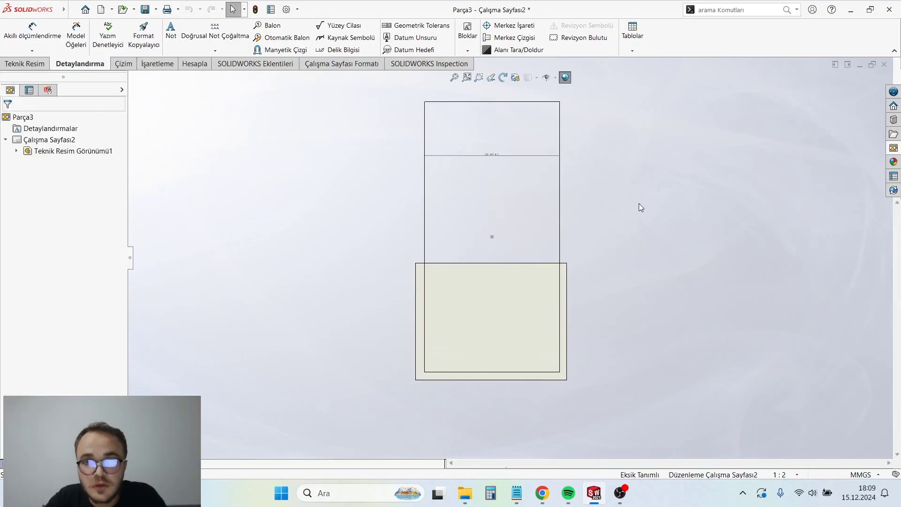
Step: Begin dimensioning the flat pattern's right edge, then cancel it
{"action": "left_click", "coordinate": [560, 223]}
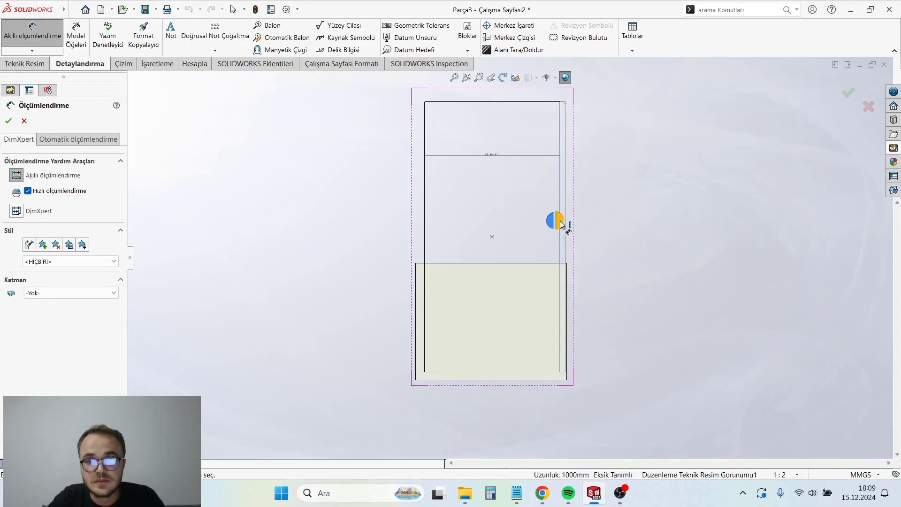
{"action": "left_click", "coordinate": [594, 267]}
{"action": "scroll", "coordinate": [592, 270], "scroll_direction": "up", "scroll_amount": 3}
{"action": "key", "text": "Escape"}
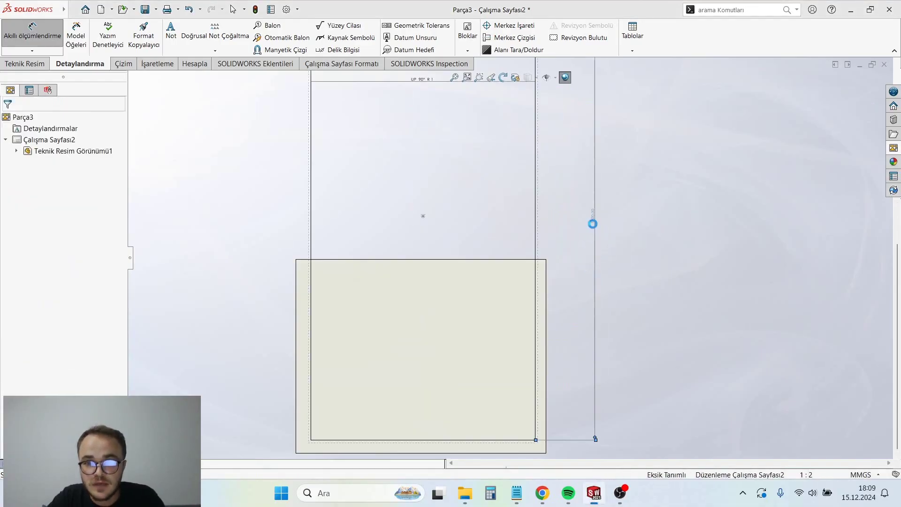
{"action": "key", "text": "Escape"}
{"action": "scroll", "coordinate": [551, 241], "scroll_direction": "down", "scroll_amount": 2}
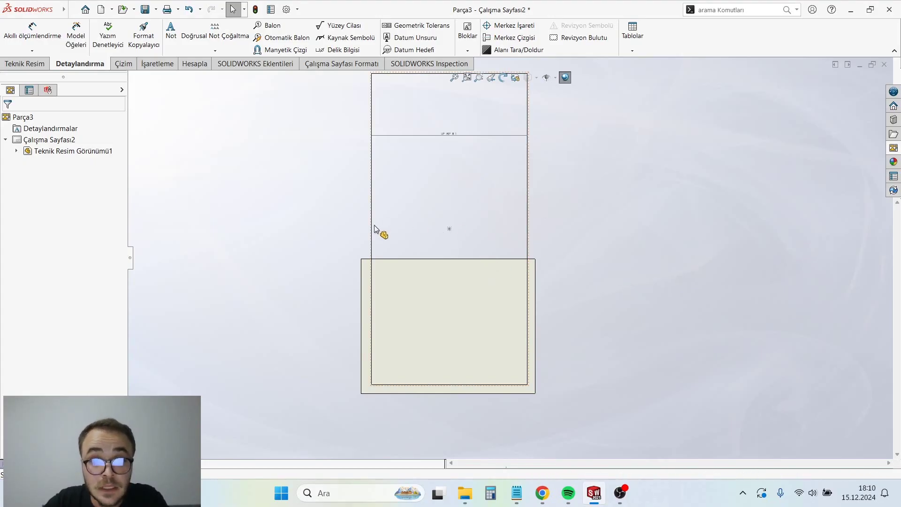
Step: Save the drawing to Masaüstü as Parça3 in Dwg (*.dwg) format, then minimize SOLIDWORKS
{"action": "left_click", "coordinate": [155, 9]}
{"action": "left_click", "coordinate": [170, 38]}
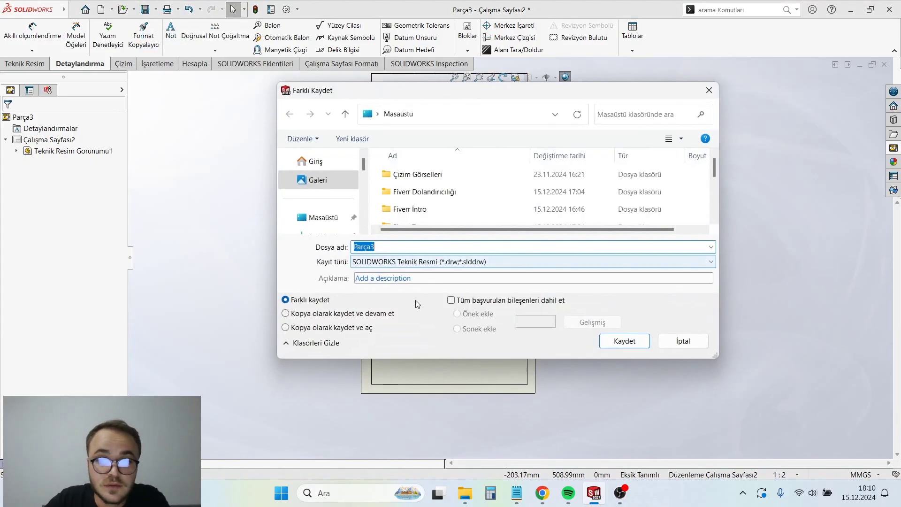
{"action": "left_click", "coordinate": [324, 217]}
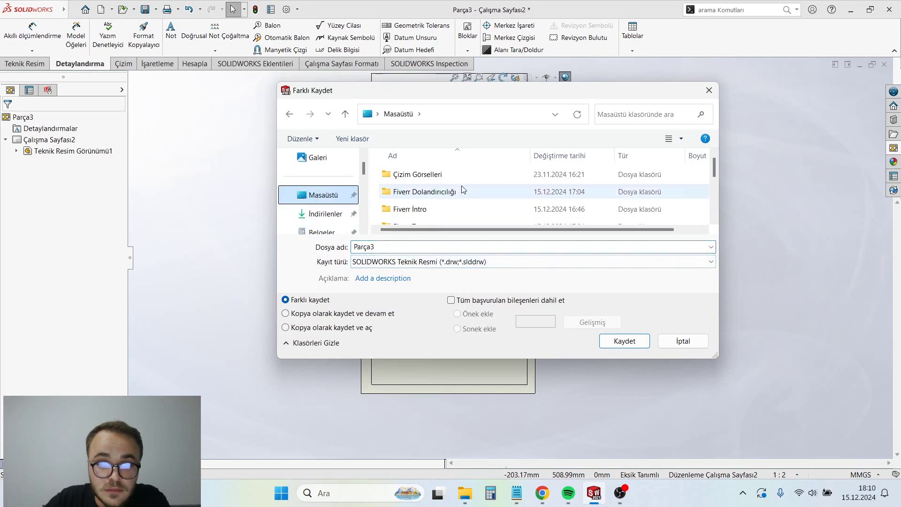
{"action": "scroll", "coordinate": [516, 197], "scroll_direction": "down", "scroll_amount": 3}
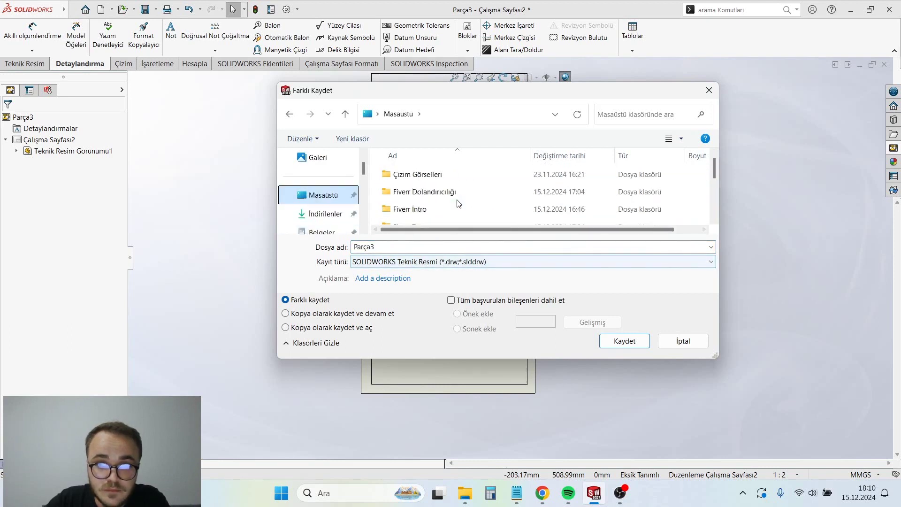
{"action": "left_click", "coordinate": [432, 266]}
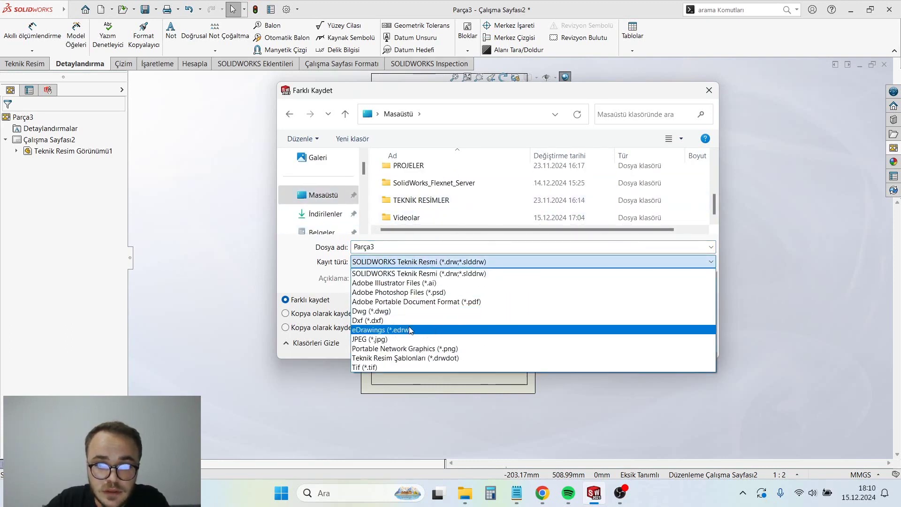
{"action": "left_click", "coordinate": [389, 314]}
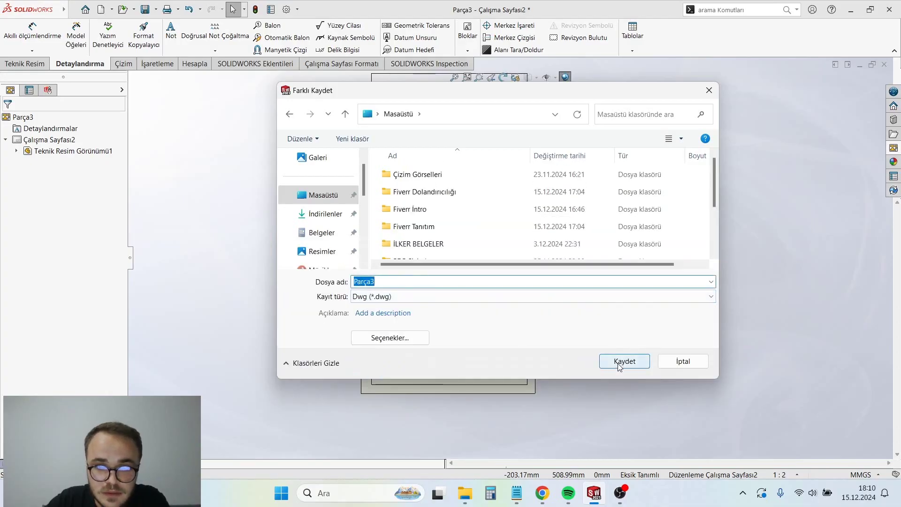
{"action": "left_click", "coordinate": [618, 365]}
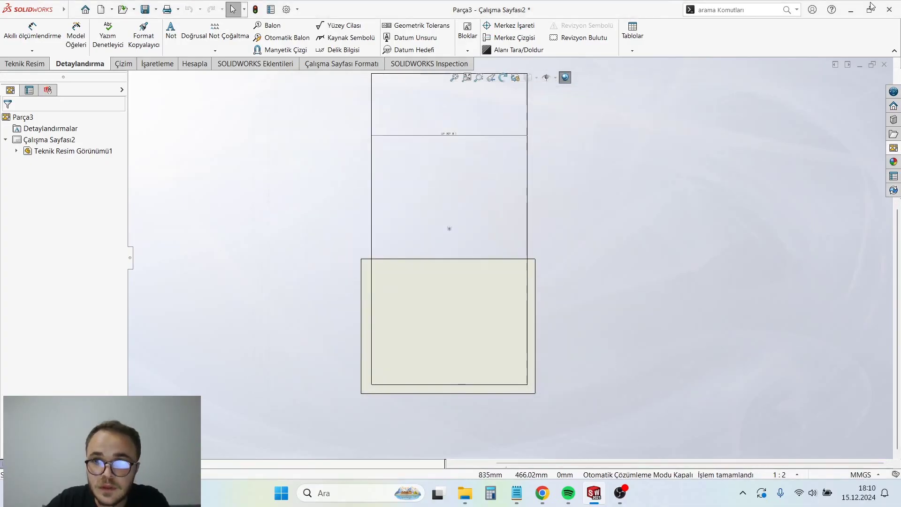
{"action": "left_click", "coordinate": [850, 9]}
Step: Move the Parça3 DWG desktop icon below the Parça3 PDF and return to Outlook
{"action": "left_click", "coordinate": [831, 7]}
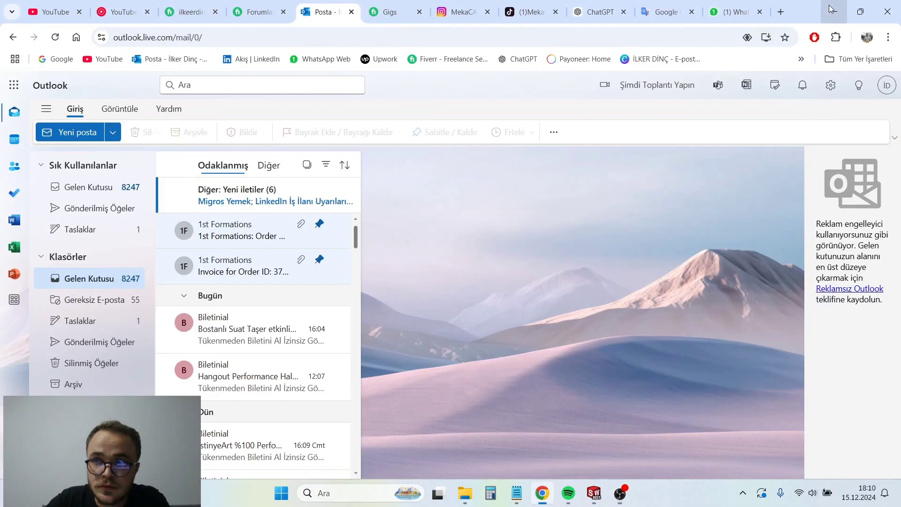
{"action": "left_click", "coordinate": [835, 14]}
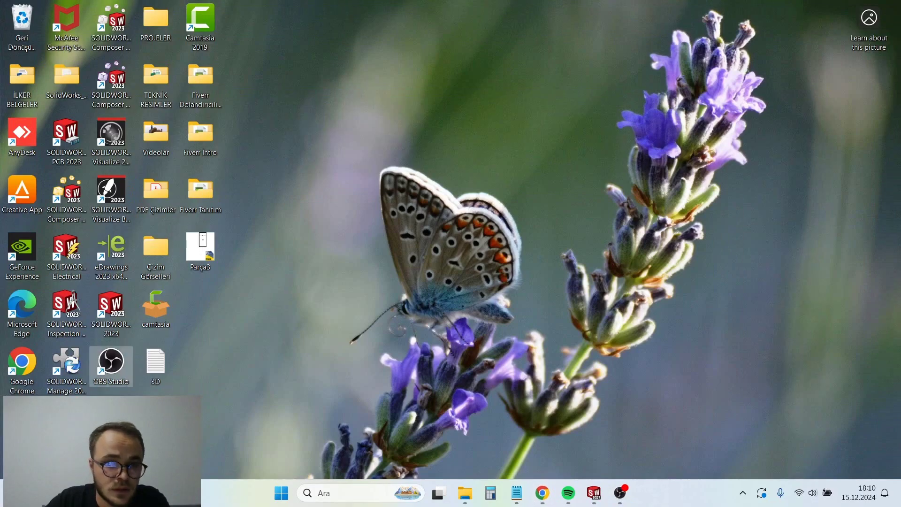
{"action": "left_click_drag", "start_coordinate": [202, 251], "coordinate": [334, 251]}
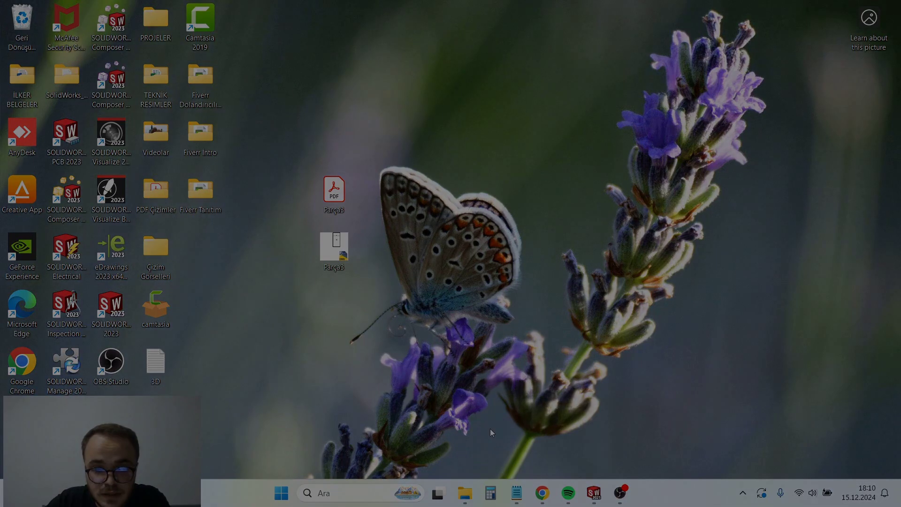
{"action": "left_click", "coordinate": [541, 493]}
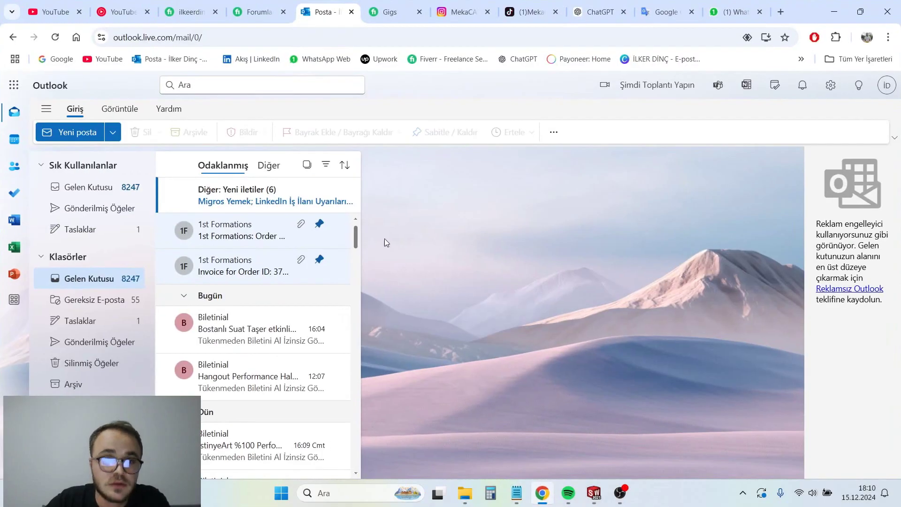
Step: Start a new e-mail and give it the subject 'Lazer kesim talebi'
{"action": "left_click", "coordinate": [74, 134]}
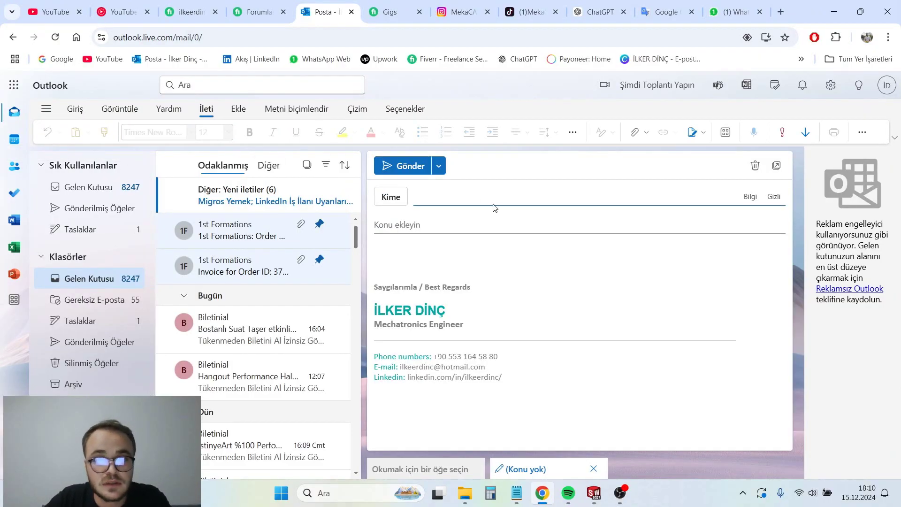
{"action": "left_click", "coordinate": [433, 200]}
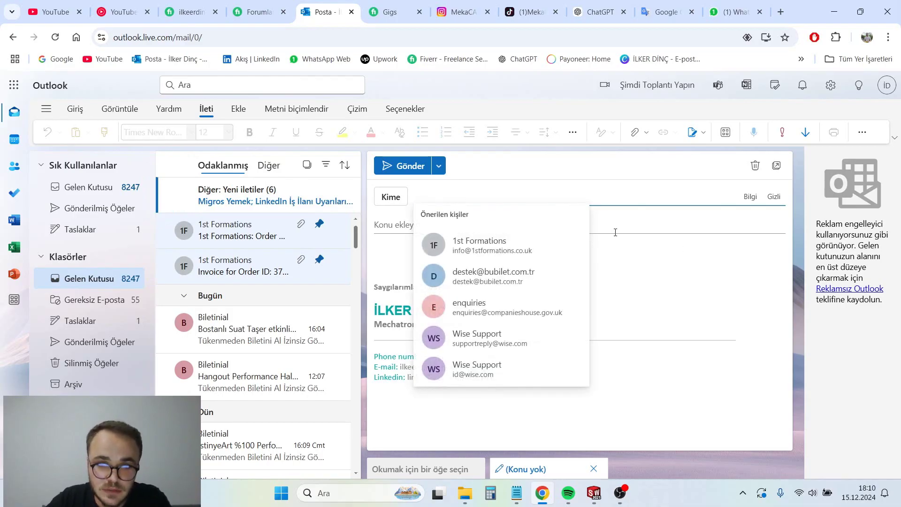
{"action": "left_click", "coordinate": [662, 228]}
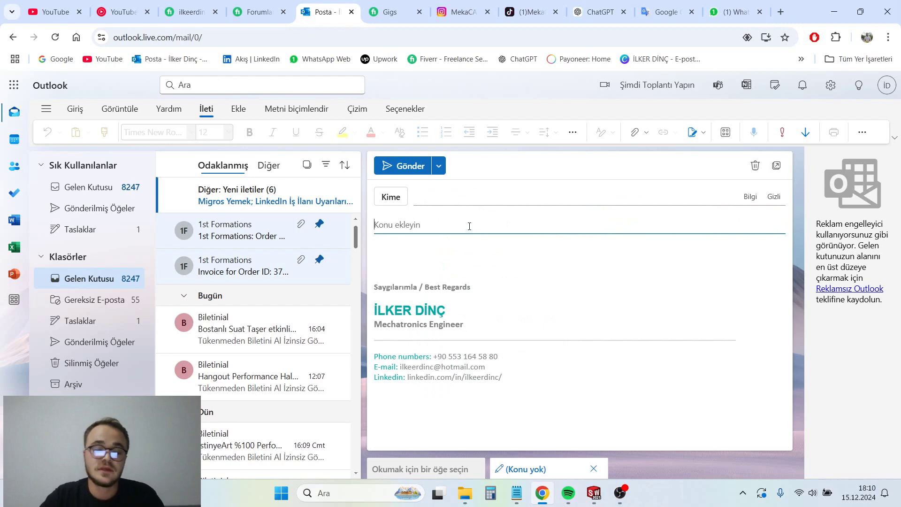
{"action": "type", "text": "laZE"}
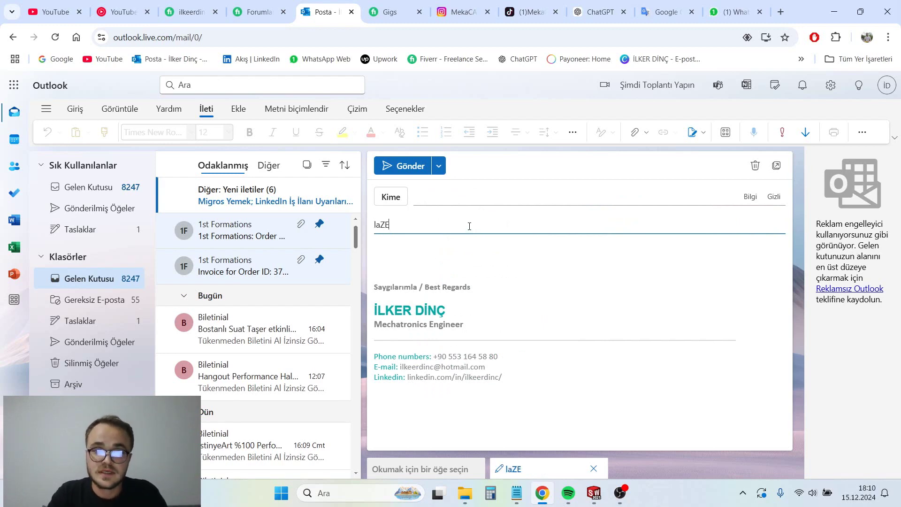
{"action": "key", "text": "BackSpace"}
{"action": "key", "text": "BackSpace"}
{"action": "key", "text": "BackSpace"}
{"action": "key", "text": "Caps_Lock"}
{"action": "type", "text": "Laze"}
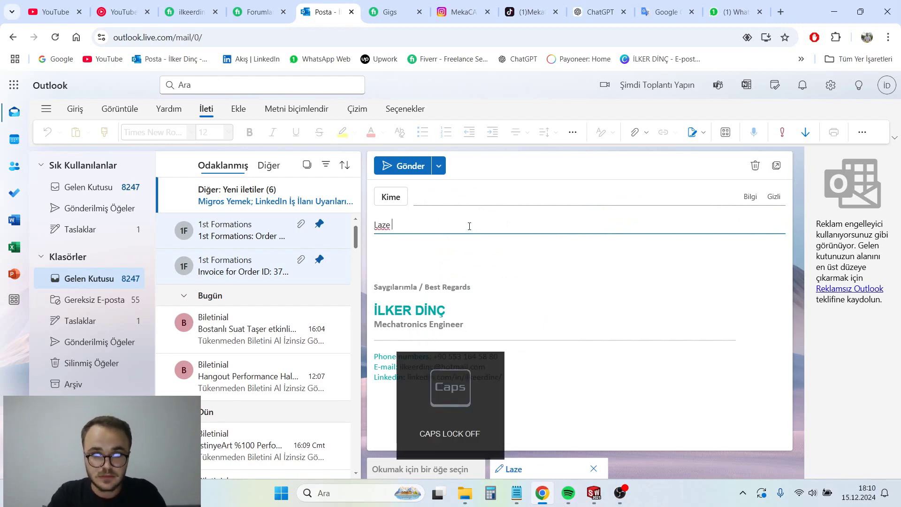
{"action": "key", "text": "BackSpace"}
{"action": "key", "text": "BackSpace"}
{"action": "key", "text": "BackSpace"}
{"action": "type", "text": "sim talebi"}
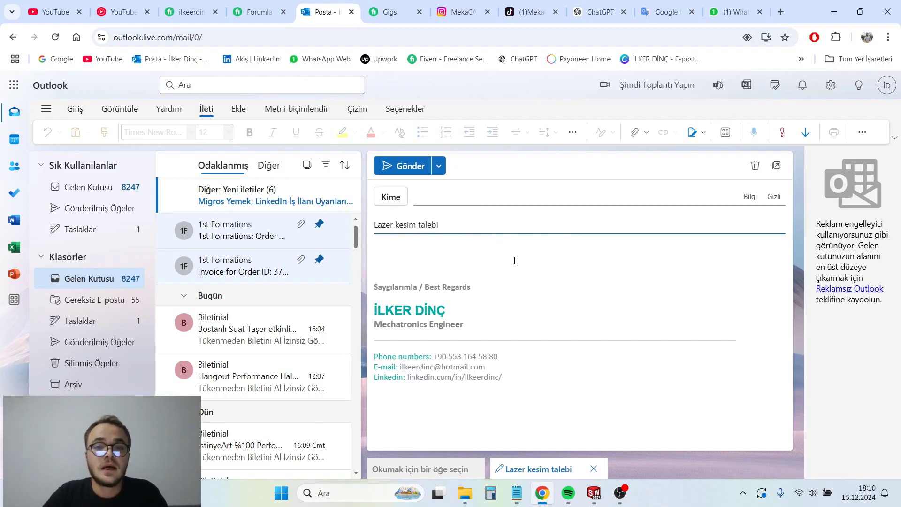
{"action": "left_click", "coordinate": [514, 261]}
{"action": "left_click", "coordinate": [534, 223]}
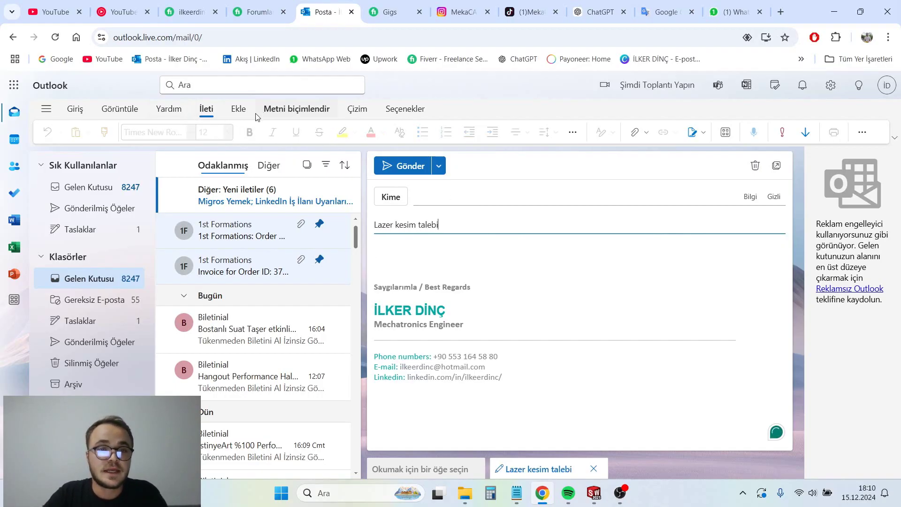
{"action": "left_click", "coordinate": [239, 108]}
Step: Attach Parça3.pdf and Parça3.DWG from the Desktop to the draft
{"action": "left_click", "coordinate": [55, 130]}
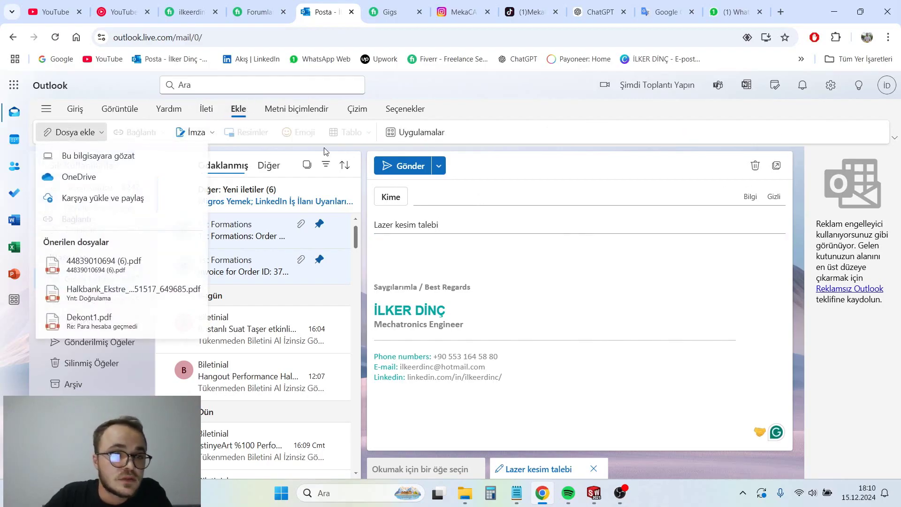
{"action": "left_click", "coordinate": [117, 153]}
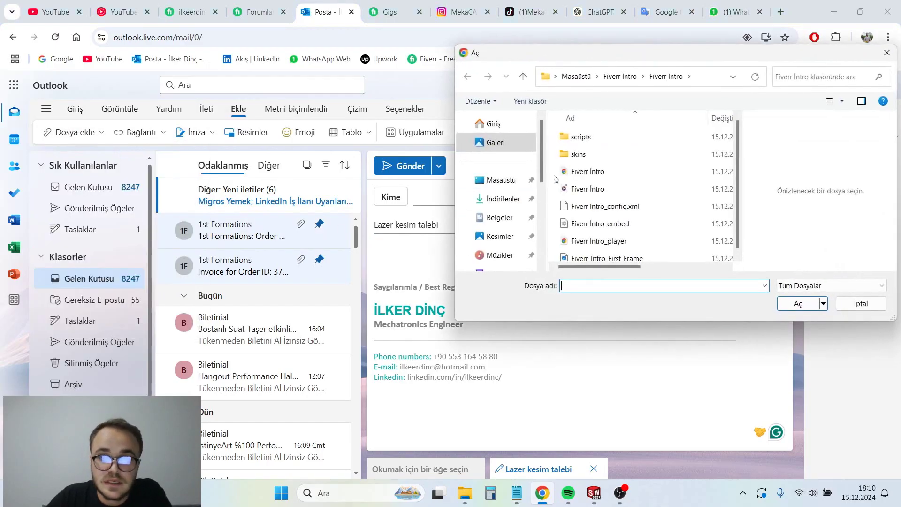
{"action": "left_click", "coordinate": [605, 188]}
{"action": "left_click", "coordinate": [496, 142]}
{"action": "left_click", "coordinate": [497, 180]}
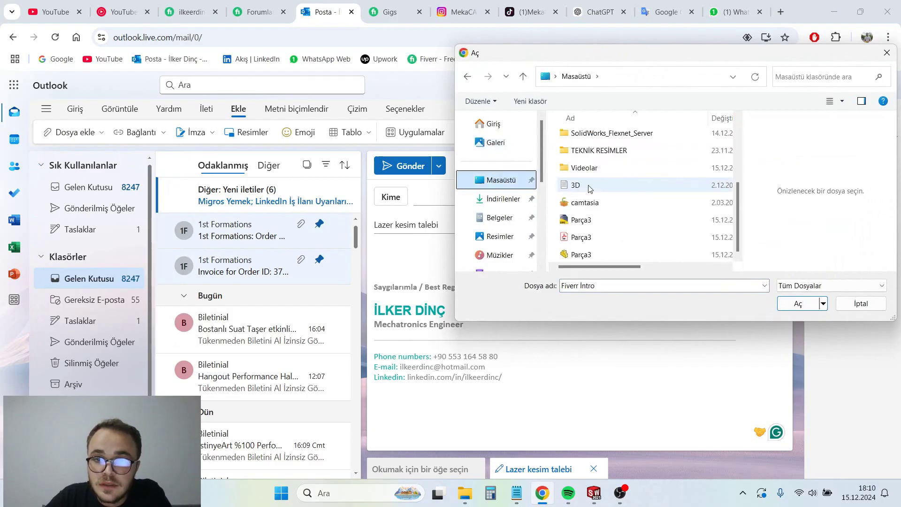
{"action": "left_click", "coordinate": [589, 237]}
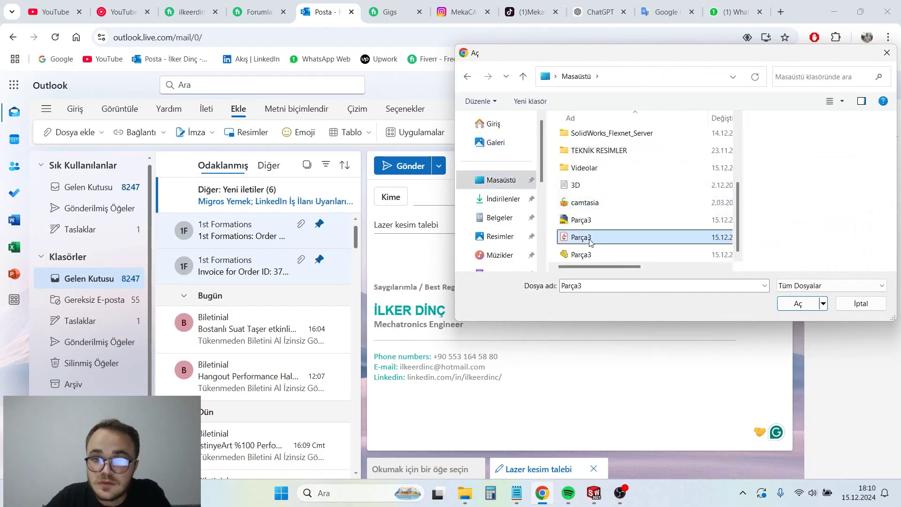
{"action": "left_click", "coordinate": [605, 220], "text": "ctrl"}
{"action": "left_click", "coordinate": [815, 304]}
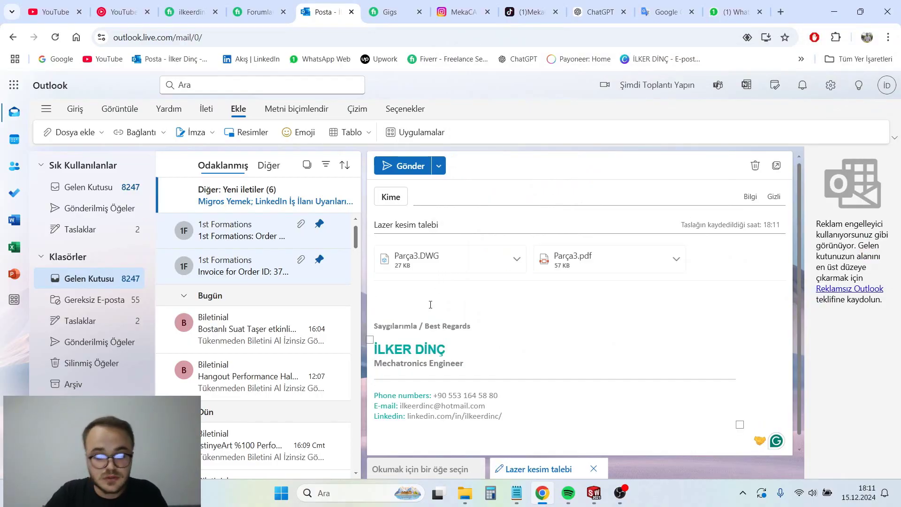
Step: Write a 'Merhabalar,' body requesting lead time and material-plus-labour pricing
{"action": "type", "text": "ME"}
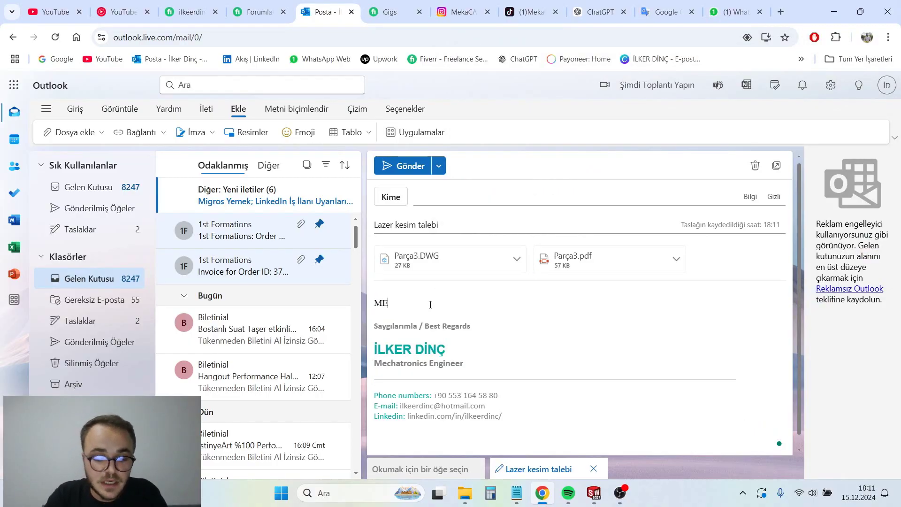
{"action": "key", "text": "BackSpace"}
{"action": "type", "text": "erhaba"}
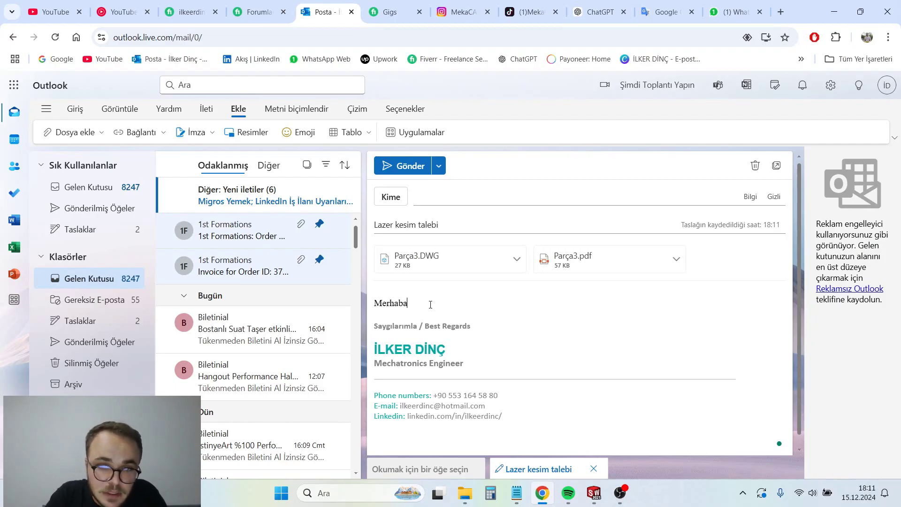
{"action": "type", "text": "lar"}
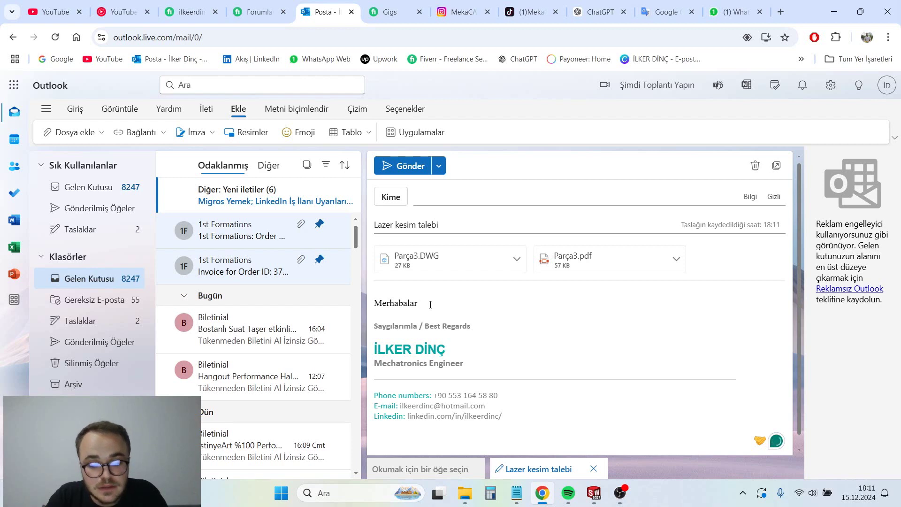
{"action": "type", "text": ","}
{"action": "key", "text": "Return"}
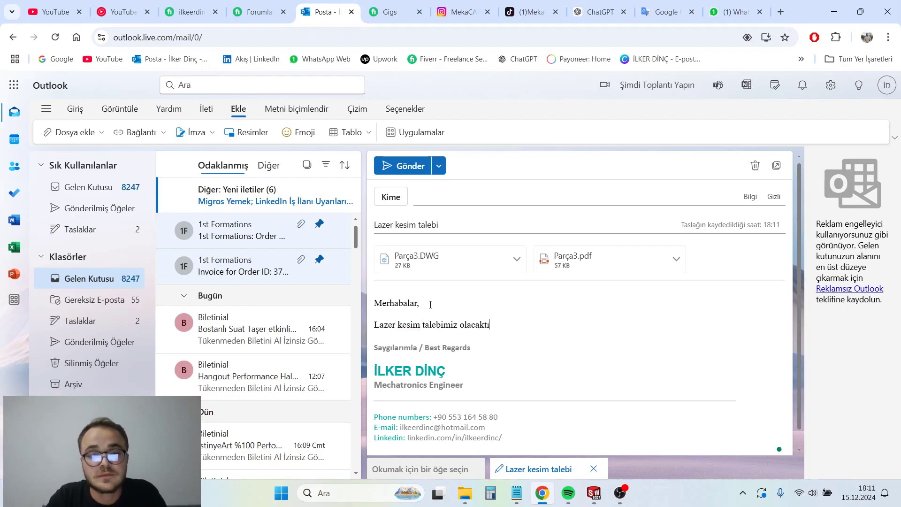
{"action": "type", "text": ". Ekte paylaşmış old"}
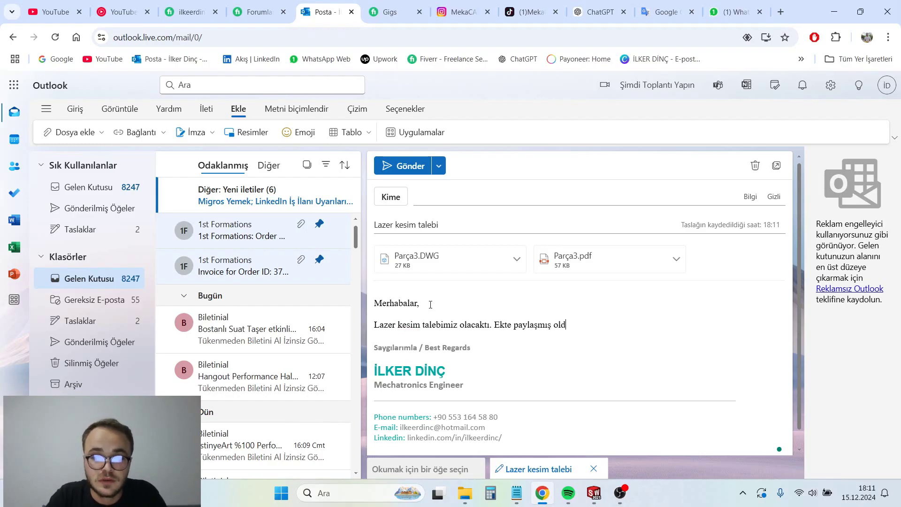
{"action": "type", "text": "uğum ürün"}
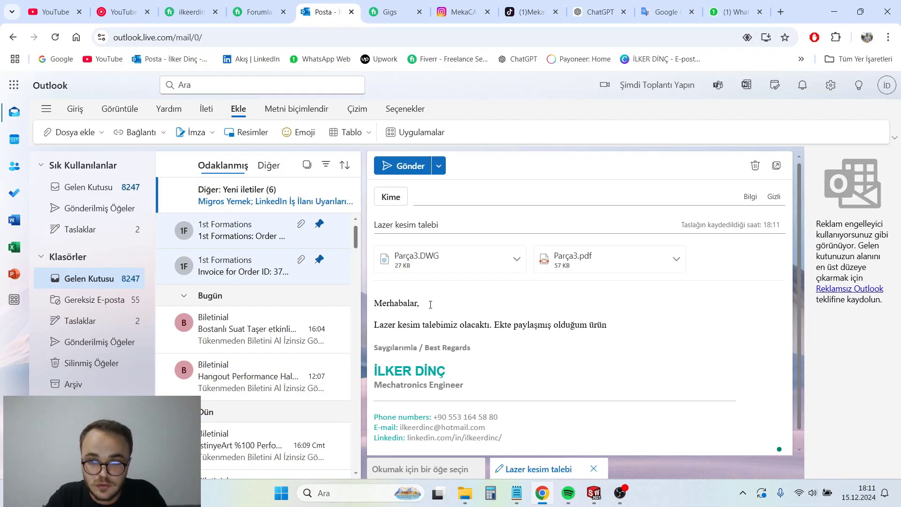
{"action": "type", "text": " için termi"}
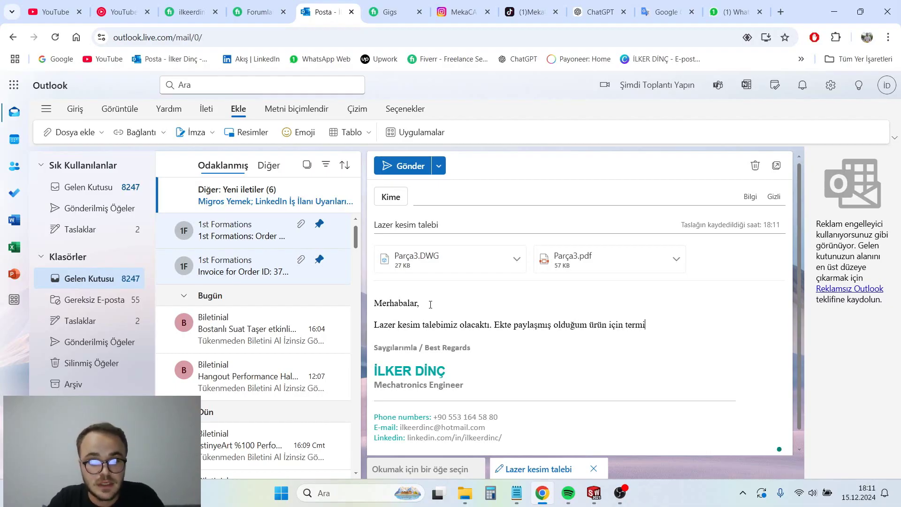
{"action": "type", "text": "n süresi ve"}
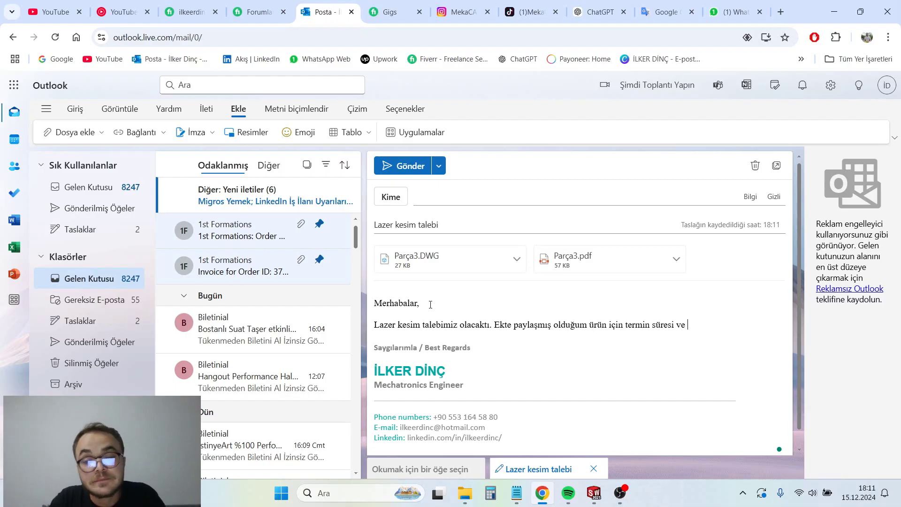
{"action": "type", "text": " ma"}
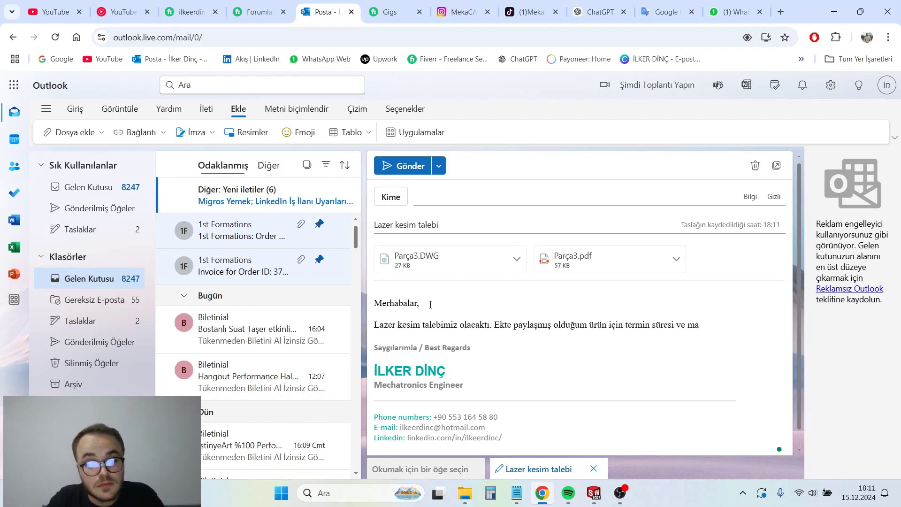
{"action": "type", "text": "+ "}
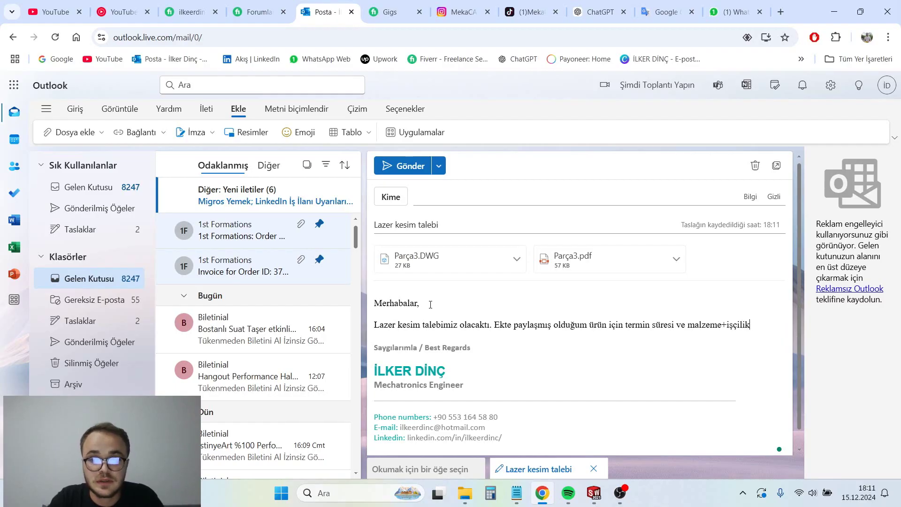
{"action": "type", "text": " fiyatınızı öğrenebilirim."}
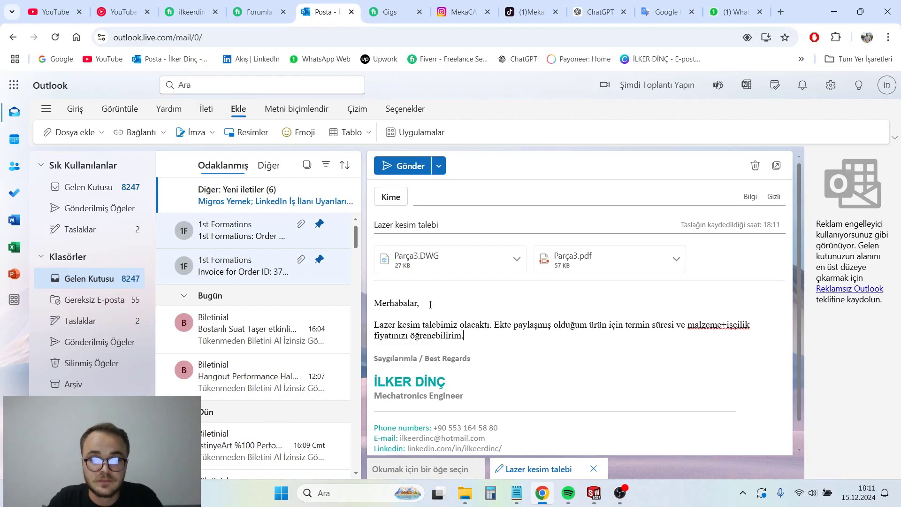
{"action": "key", "text": "Return"}
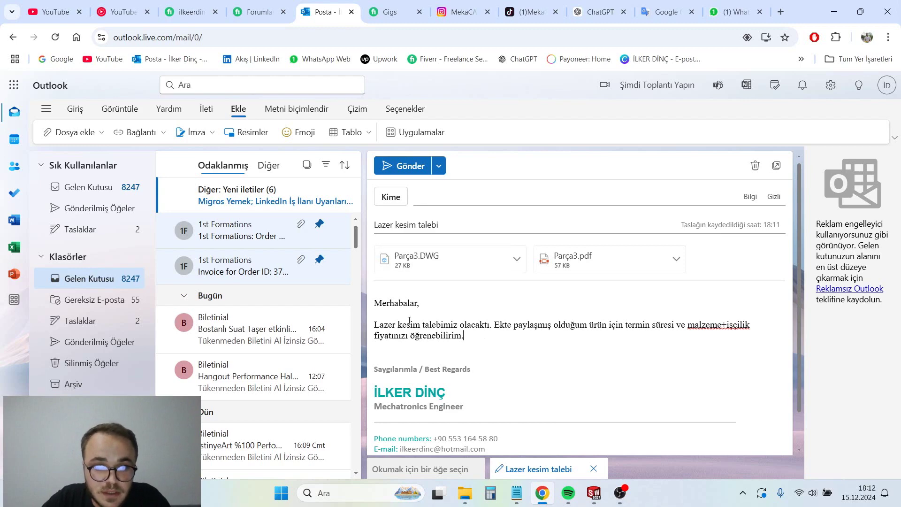
{"action": "key", "text": "shift+Up"}
{"action": "key", "text": "shift+Up"}
{"action": "key", "text": "shift+Up"}
{"action": "key", "text": "shift+Left"}
{"action": "key", "text": "shift+Left"}
{"action": "key", "text": "shift+Left"}
{"action": "key", "text": "shift+Left"}
{"action": "key", "text": "shift+Left"}
{"action": "key", "text": "shift+Left"}
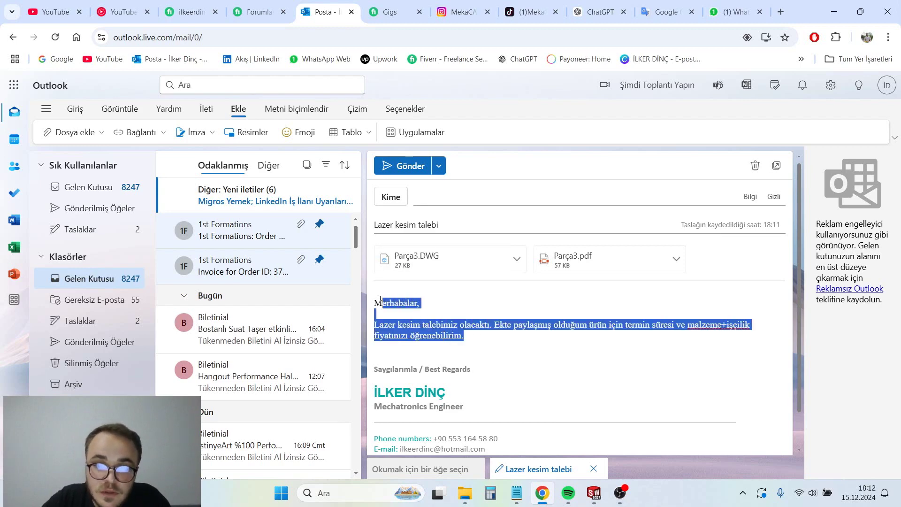
{"action": "key", "text": "shift+Left"}
{"action": "key", "text": "shift+Left"}
Step: Return to the Parça3 part and start a new sketch, Çizim7, on its vertical flange face
{"action": "left_click", "coordinate": [500, 350]}
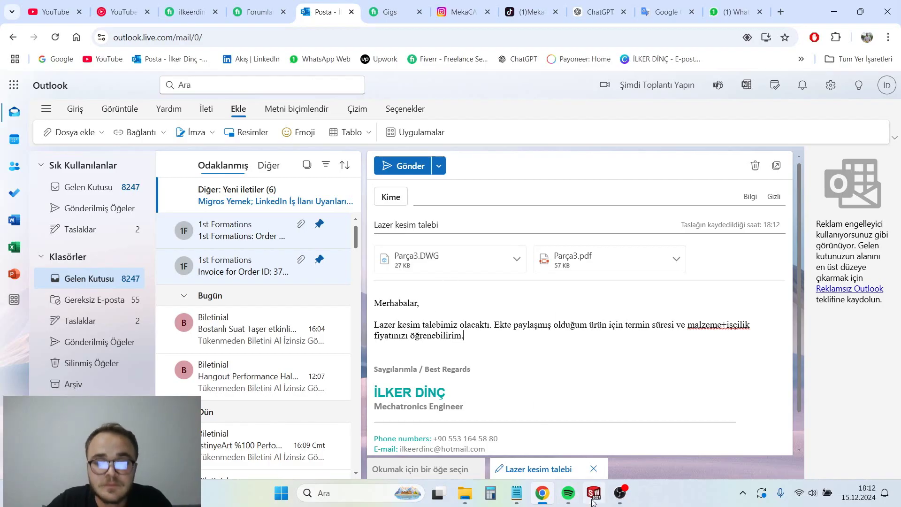
{"action": "mouse_move", "coordinate": [593, 492]}
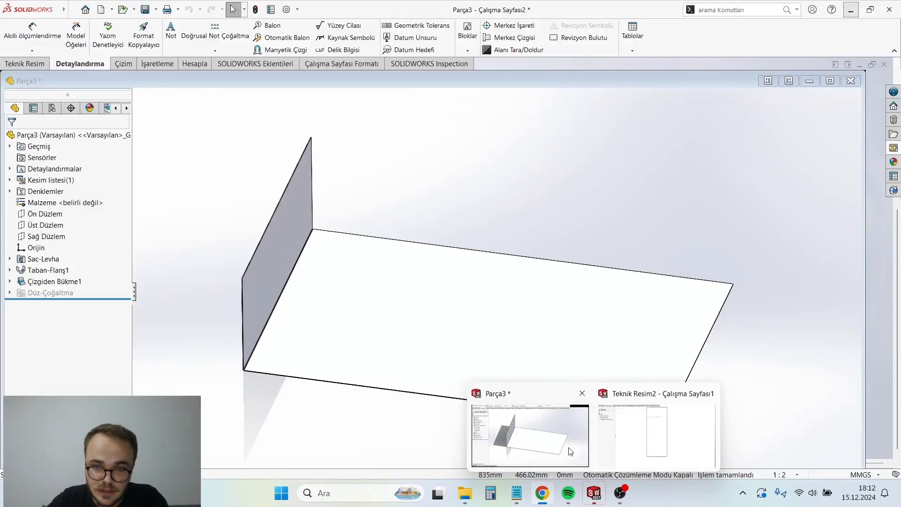
{"action": "left_click", "coordinate": [569, 446]}
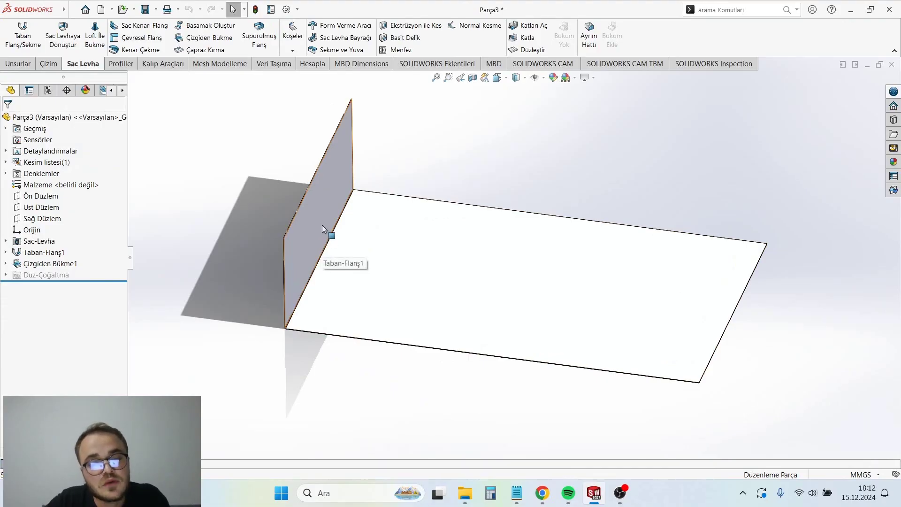
{"action": "left_click", "coordinate": [322, 228]}
{"action": "left_click", "coordinate": [255, 387]}
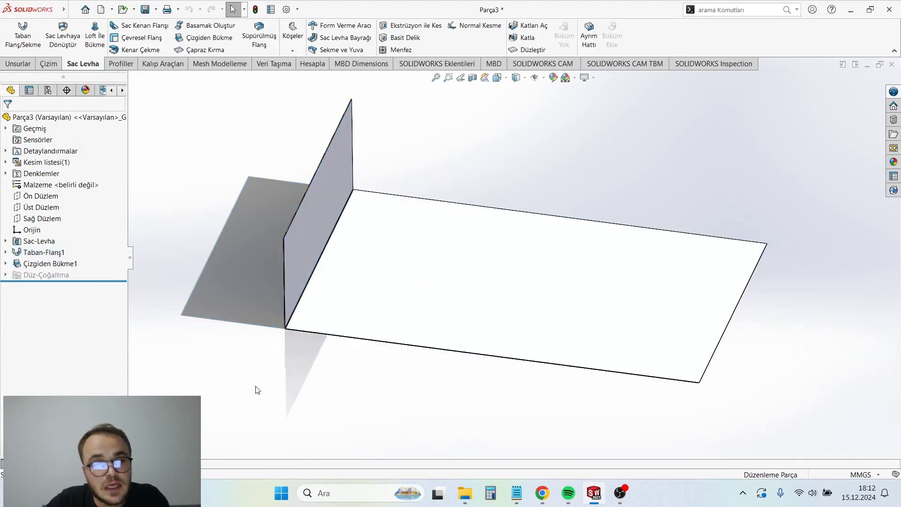
{"action": "left_click", "coordinate": [48, 255]}
{"action": "left_click", "coordinate": [430, 416]}
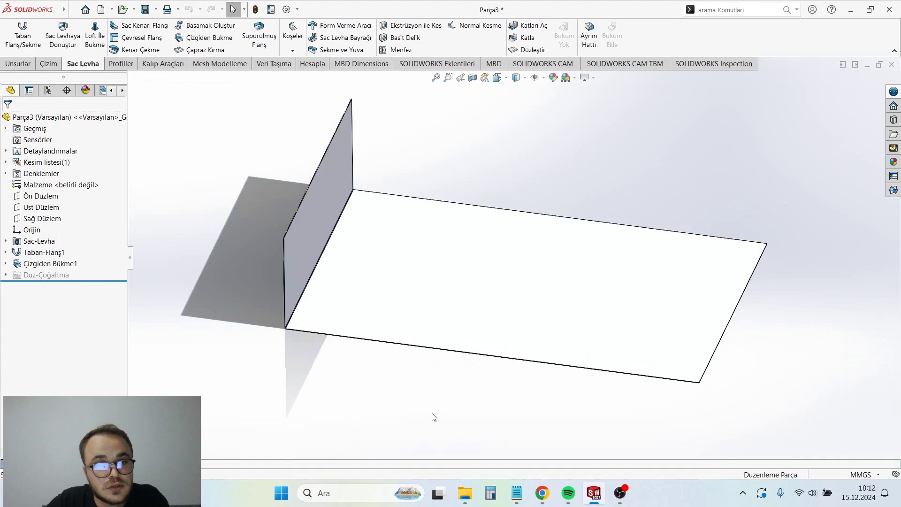
{"action": "left_click", "coordinate": [324, 202]}
{"action": "left_click", "coordinate": [366, 174]}
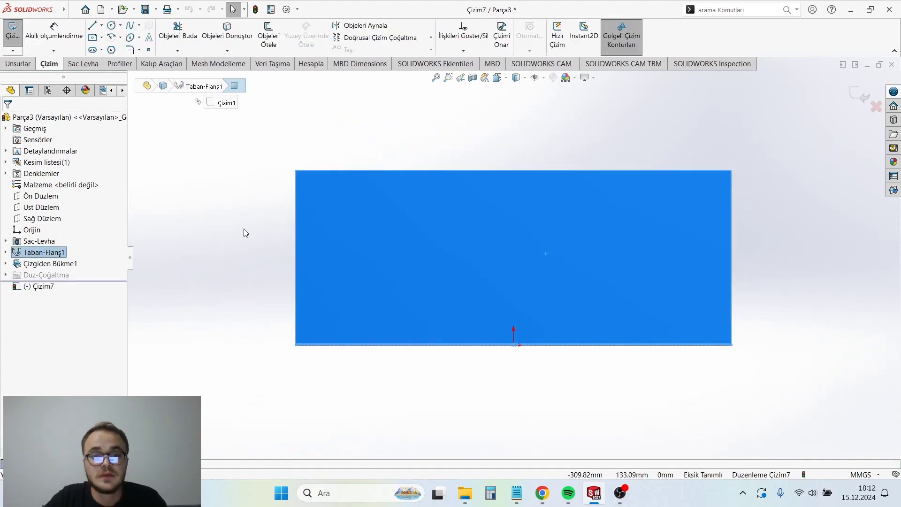
Step: Sketch a horizontal bend line across the full width of the flange face
{"action": "left_click", "coordinate": [92, 25]}
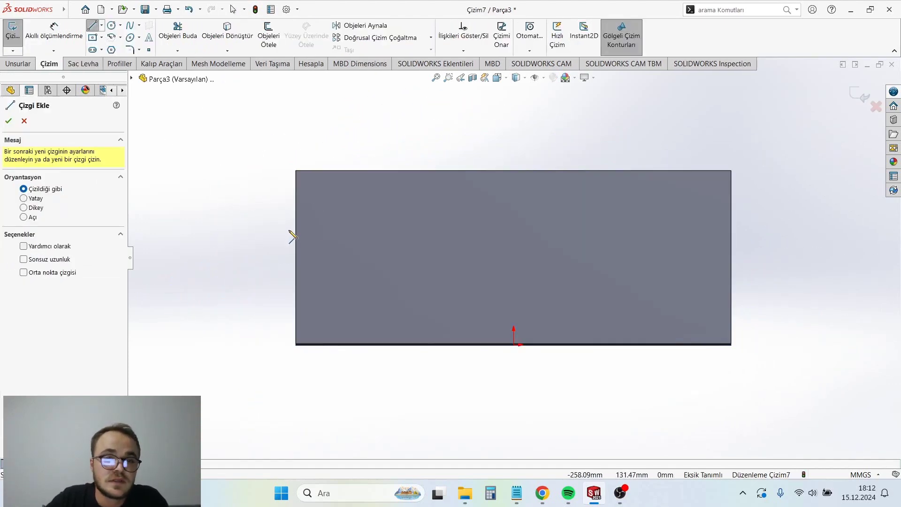
{"action": "left_click", "coordinate": [296, 287]}
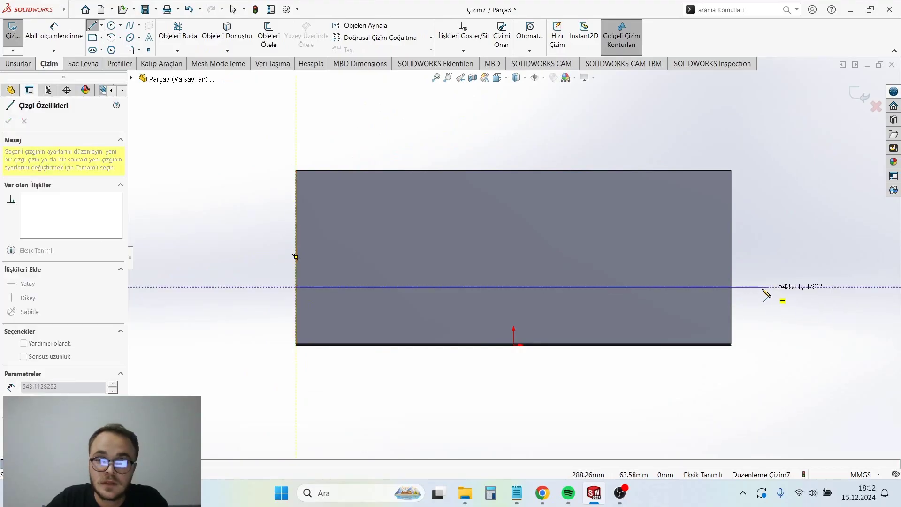
{"action": "left_click", "coordinate": [731, 287]}
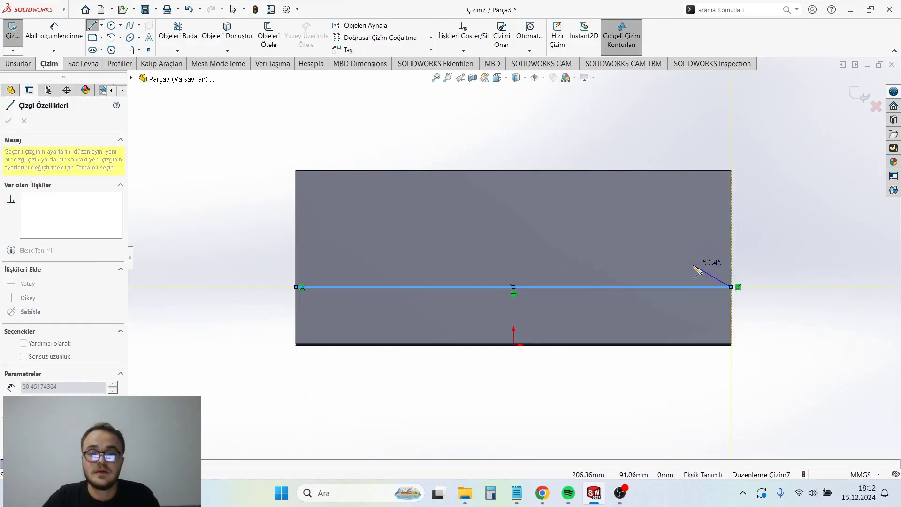
{"action": "key", "text": "Escape"}
{"action": "middle_click_drag", "start_coordinate": [583, 365], "coordinate": [593, 378]}
{"action": "mouse_move", "coordinate": [376, 275]}
{"action": "middle_mouse_down"}
{"action": "mouse_move", "coordinate": [420, 348]}
{"action": "mouse_move", "coordinate": [462, 289]}
{"action": "middle_mouse_up"}
{"action": "middle_click_drag", "start_coordinate": [511, 240], "coordinate": [492, 237]}
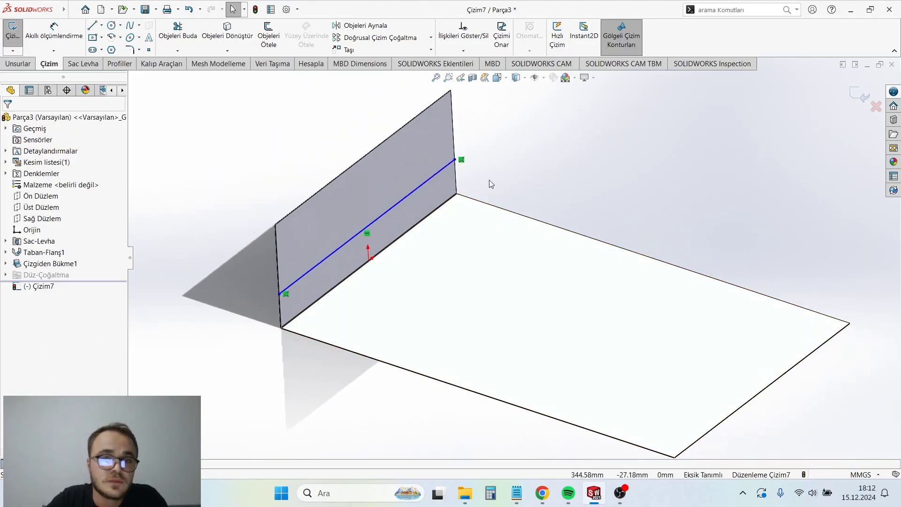
Step: Create the sketched bend Çizgiden Bükme2 along that line, keeping the picked flange face fixed
{"action": "left_click", "coordinate": [83, 64]}
{"action": "left_click", "coordinate": [224, 38]}
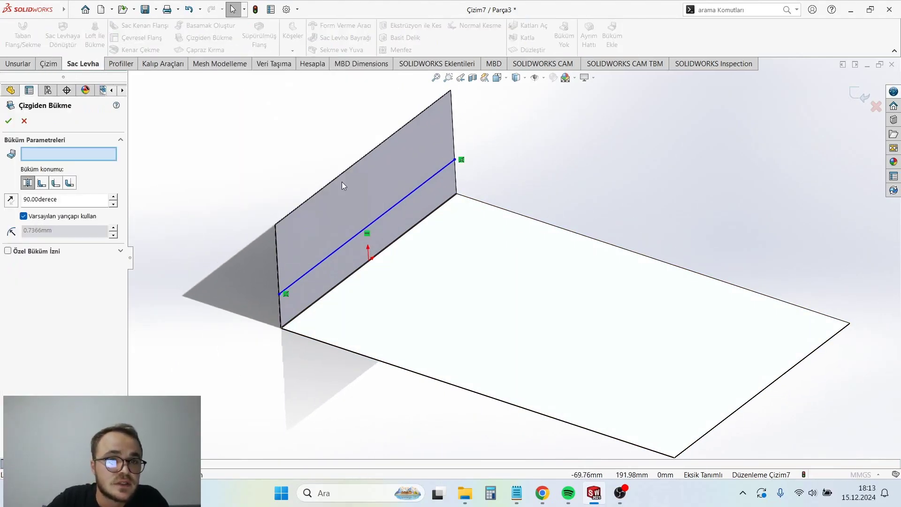
{"action": "left_click", "coordinate": [388, 211]}
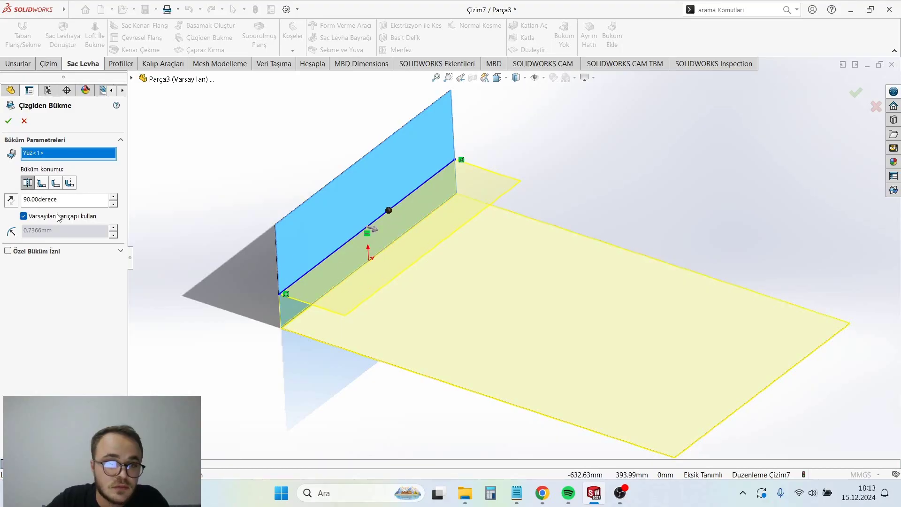
{"action": "left_click", "coordinate": [8, 122]}
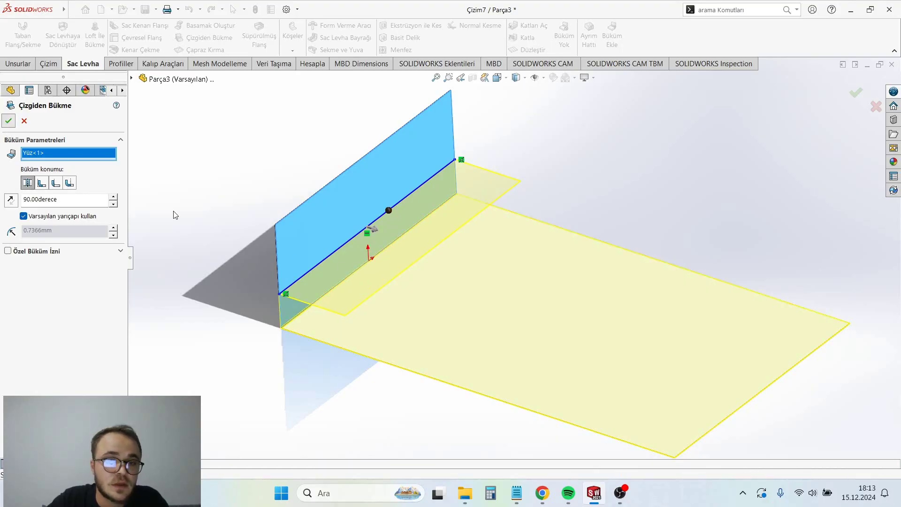
{"action": "mouse_move", "coordinate": [436, 277]}
{"action": "middle_mouse_down"}
{"action": "mouse_move", "coordinate": [452, 207]}
{"action": "mouse_move", "coordinate": [345, 353]}
{"action": "middle_mouse_up"}
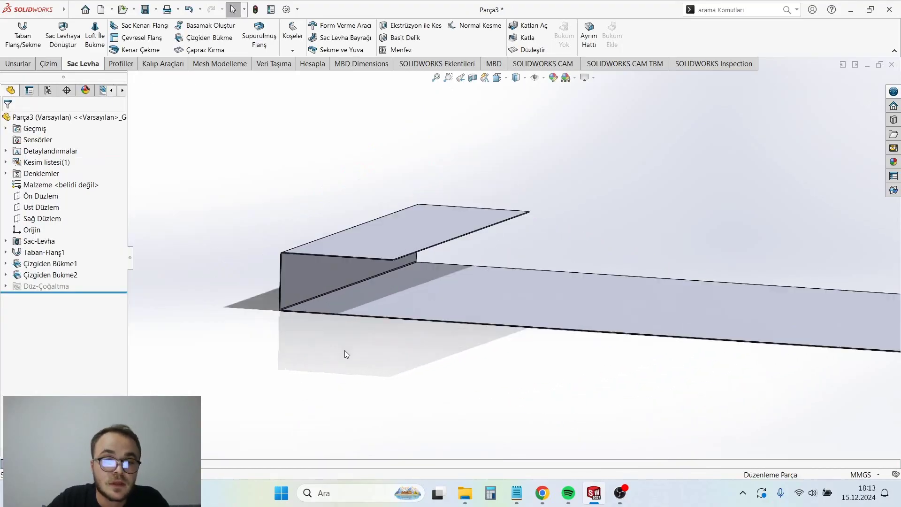
{"action": "middle_click_drag", "start_coordinate": [230, 159], "coordinate": [713, 285]}
{"action": "scroll", "coordinate": [714, 286], "scroll_direction": "up", "scroll_amount": 2}
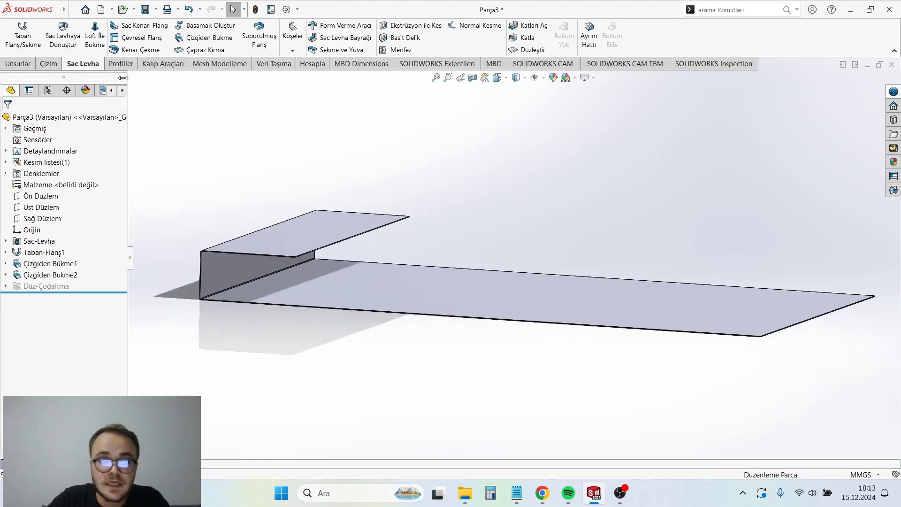
Step: Save the part and create a new Teknik Resim drawing on an A3 sheet
{"action": "left_click", "coordinate": [145, 10]}
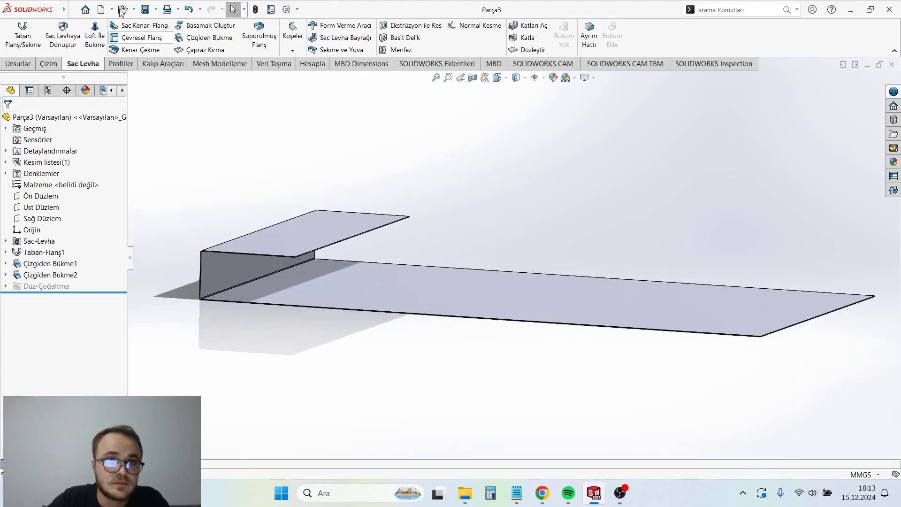
{"action": "left_click", "coordinate": [101, 10]}
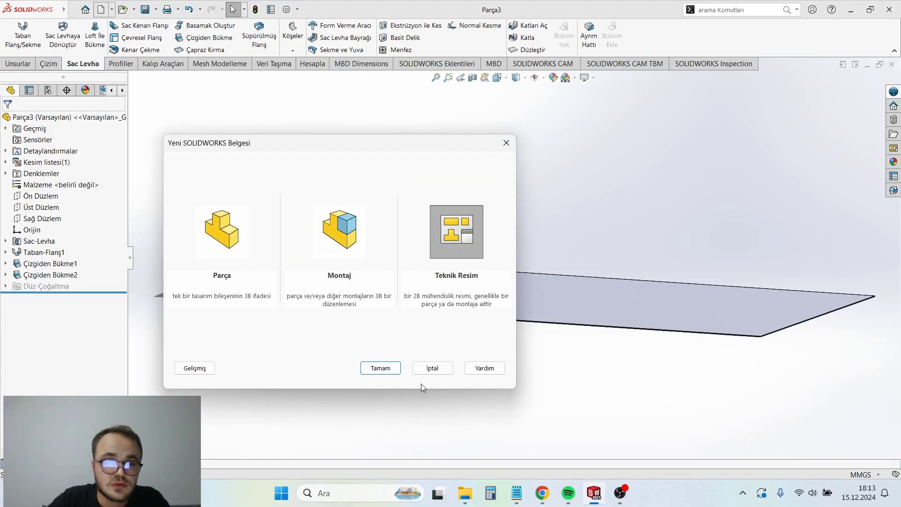
{"action": "left_click", "coordinate": [387, 364]}
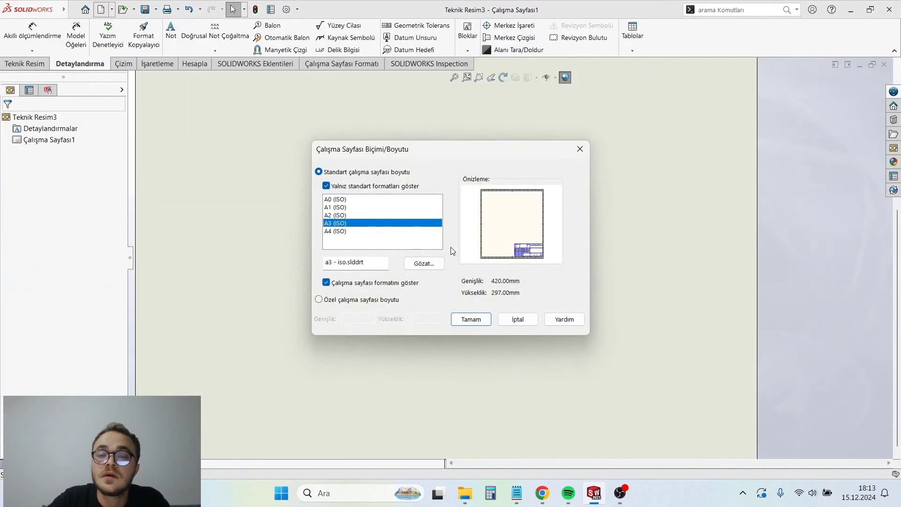
{"action": "left_click", "coordinate": [466, 320]}
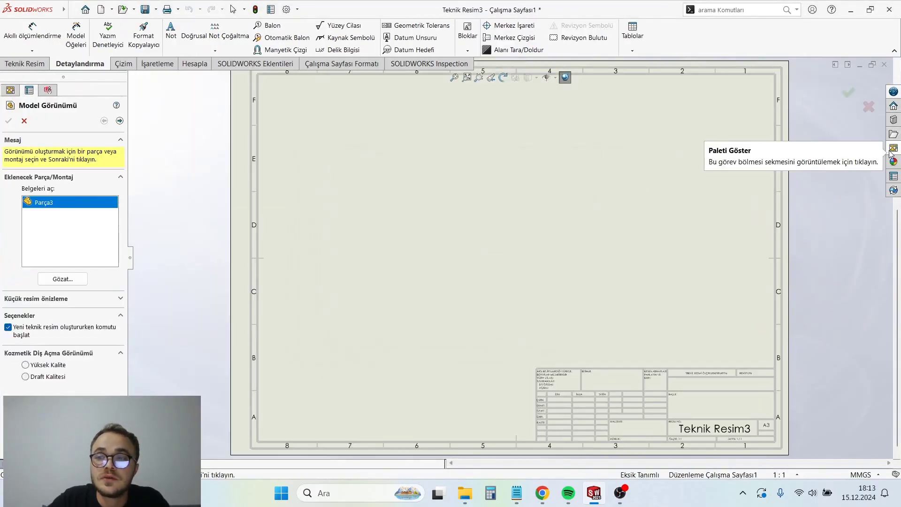
Step: Place Parça3's flat-pattern view from the View Palette onto the A3 sheet
{"action": "left_click", "coordinate": [892, 153]}
{"action": "left_click", "coordinate": [575, 77]}
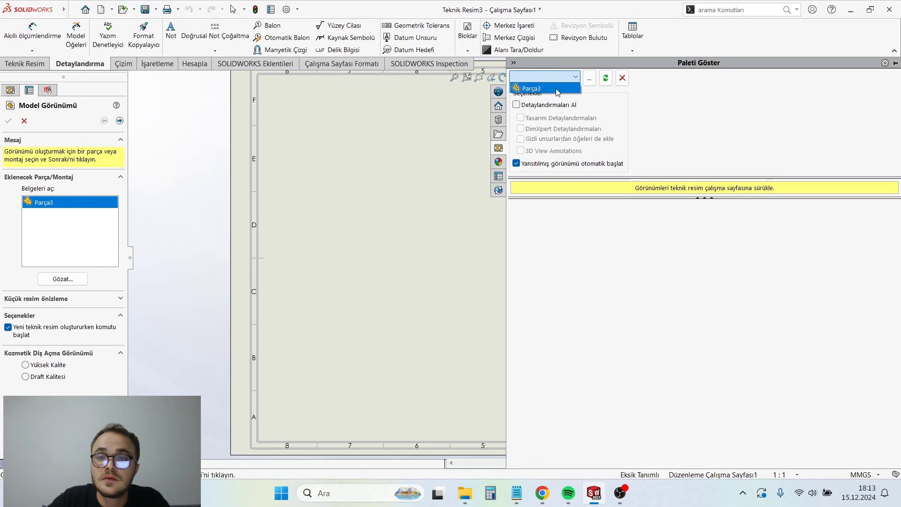
{"action": "left_click", "coordinate": [532, 85]}
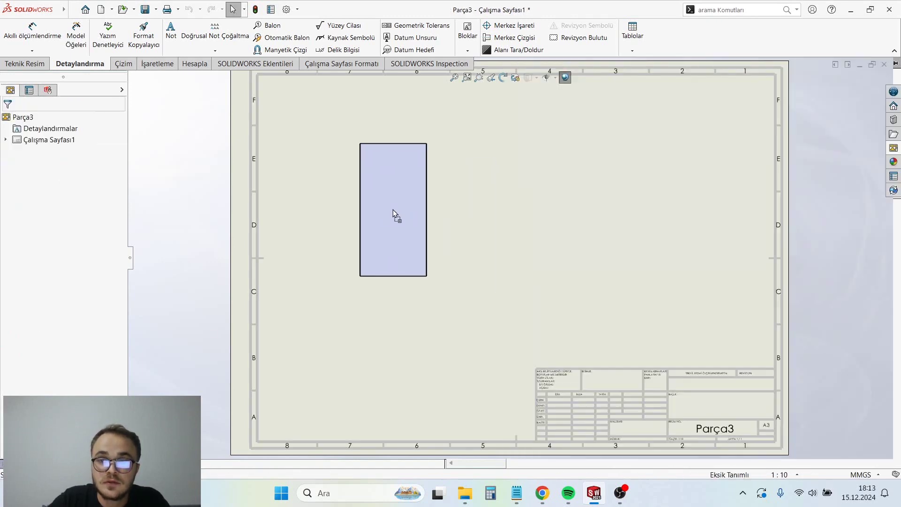
{"action": "left_click_drag", "start_coordinate": [584, 232], "coordinate": [385, 233]}
{"action": "scroll", "coordinate": [398, 272], "scroll_direction": "up", "scroll_amount": 3}
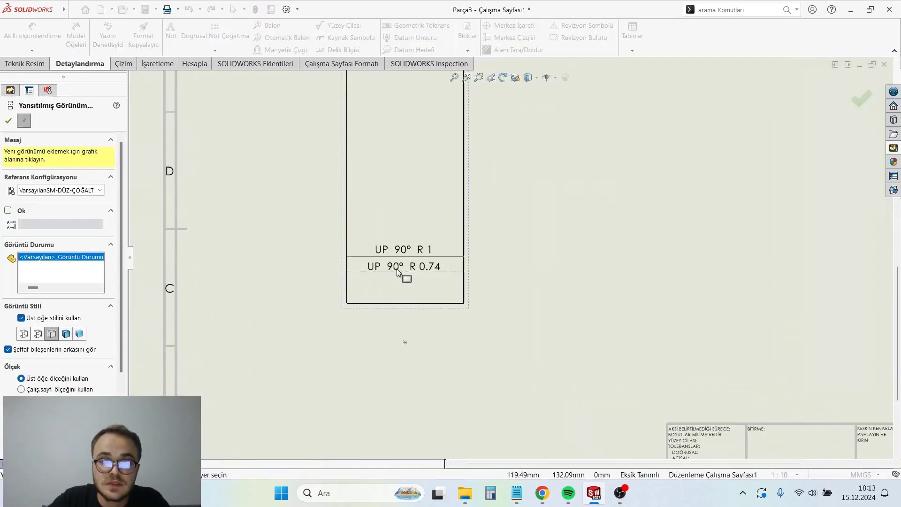
{"action": "key", "text": "Escape"}
{"action": "scroll", "coordinate": [433, 261], "scroll_direction": "up", "scroll_amount": 1}
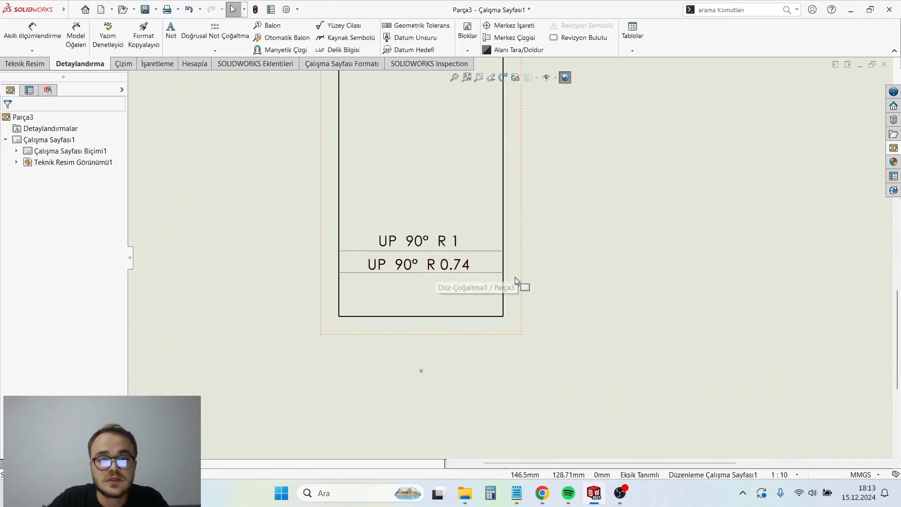
{"action": "left_click", "coordinate": [583, 286]}
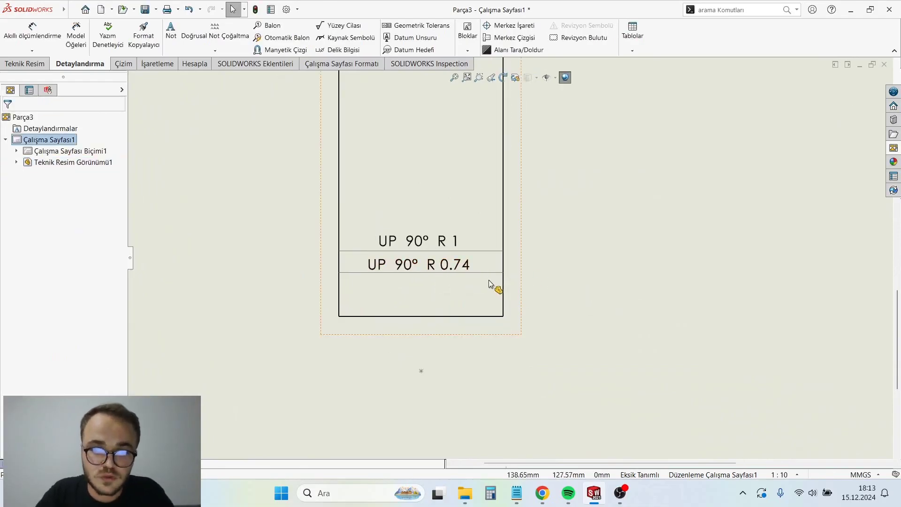
{"action": "right_click_drag", "start_coordinate": [494, 282], "coordinate": [657, 297]}
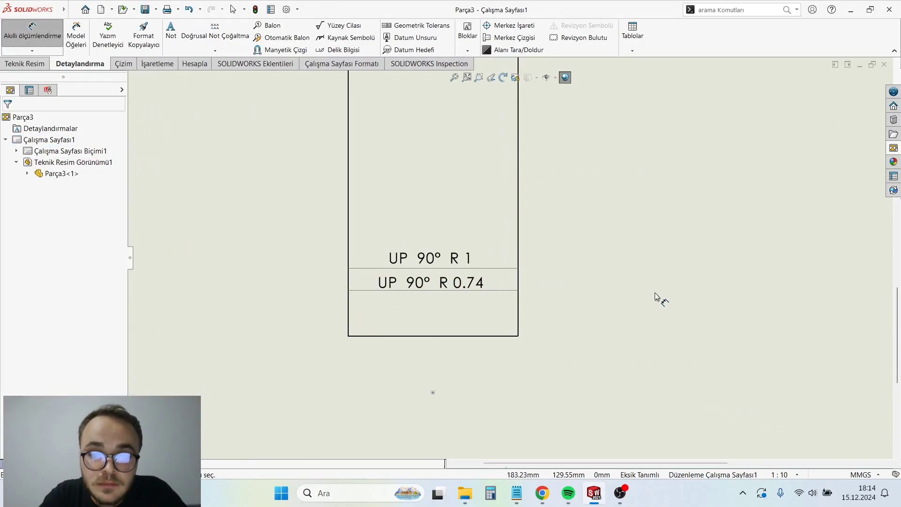
{"action": "left_click", "coordinate": [511, 291]}
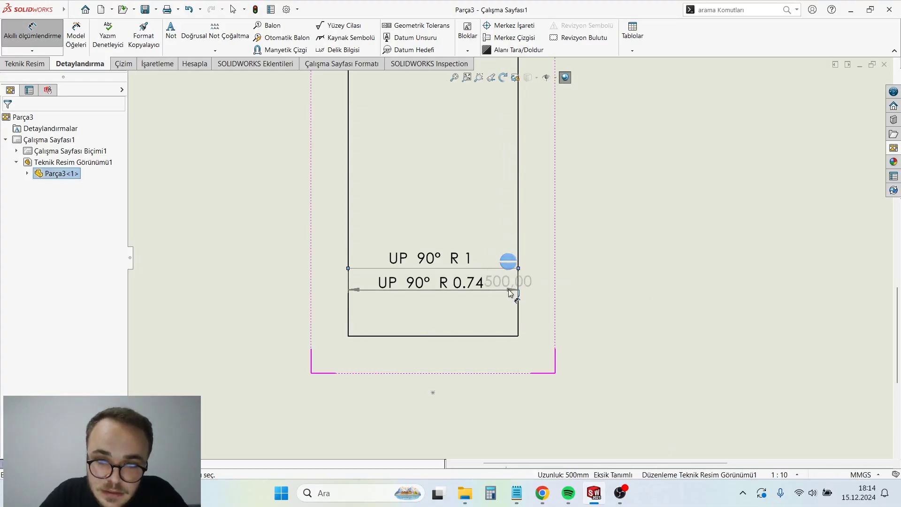
{"action": "left_click", "coordinate": [514, 269]}
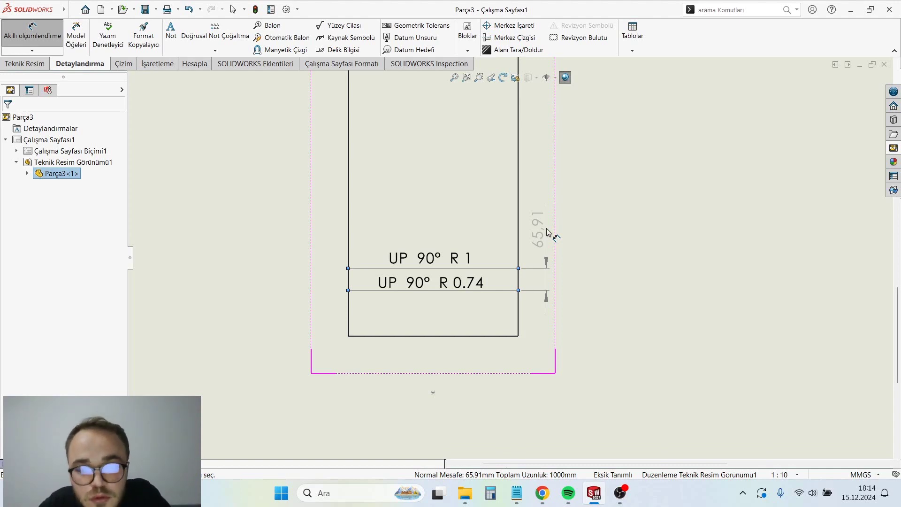
{"action": "key", "text": "Escape"}
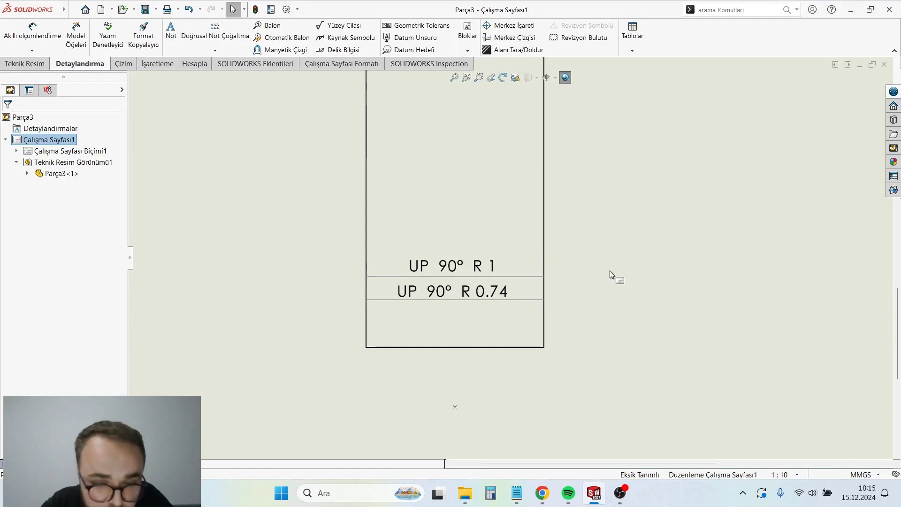
{"action": "scroll", "coordinate": [609, 269], "scroll_direction": "up", "scroll_amount": 5}
{"action": "scroll", "coordinate": [569, 290], "scroll_direction": "up", "scroll_amount": 2}
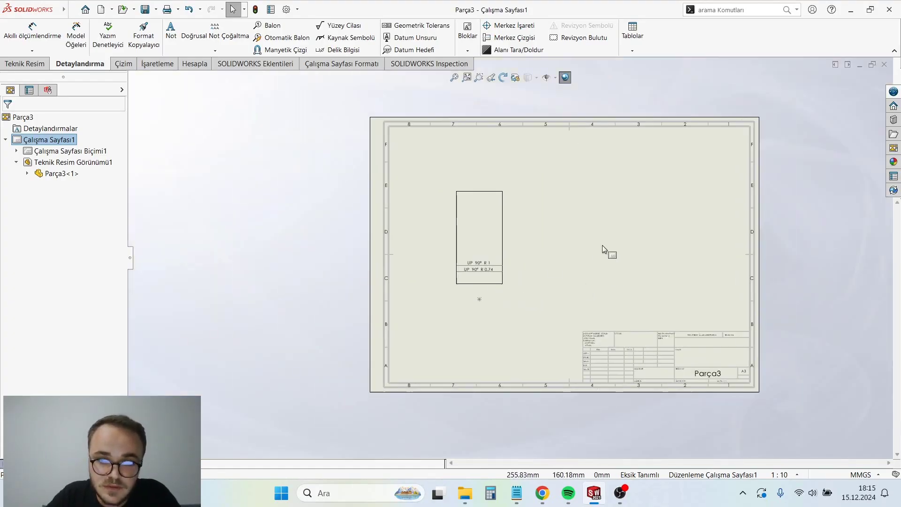
{"action": "scroll", "coordinate": [602, 245], "scroll_direction": "down", "scroll_amount": 1}
{"action": "scroll", "coordinate": [621, 336], "scroll_direction": "down", "scroll_amount": 1}
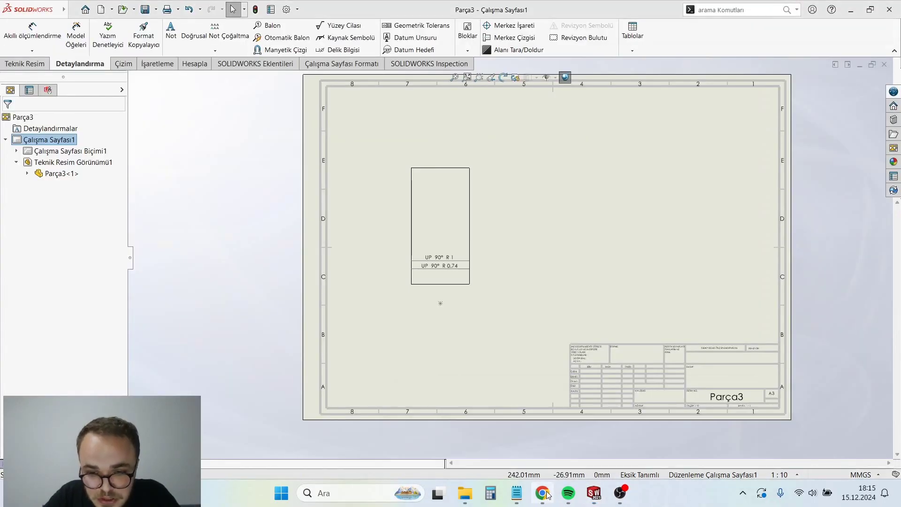
{"action": "mouse_move", "coordinate": [541, 492]}
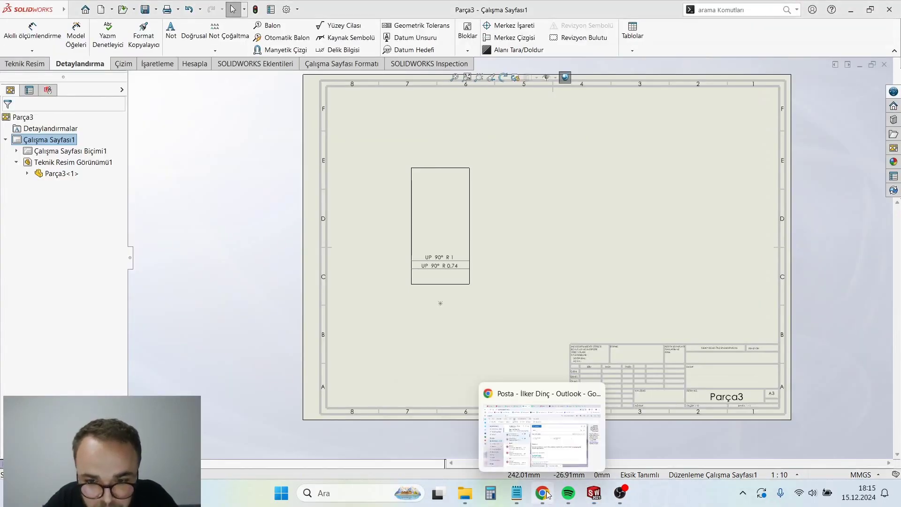
{"action": "left_click", "coordinate": [520, 285]}
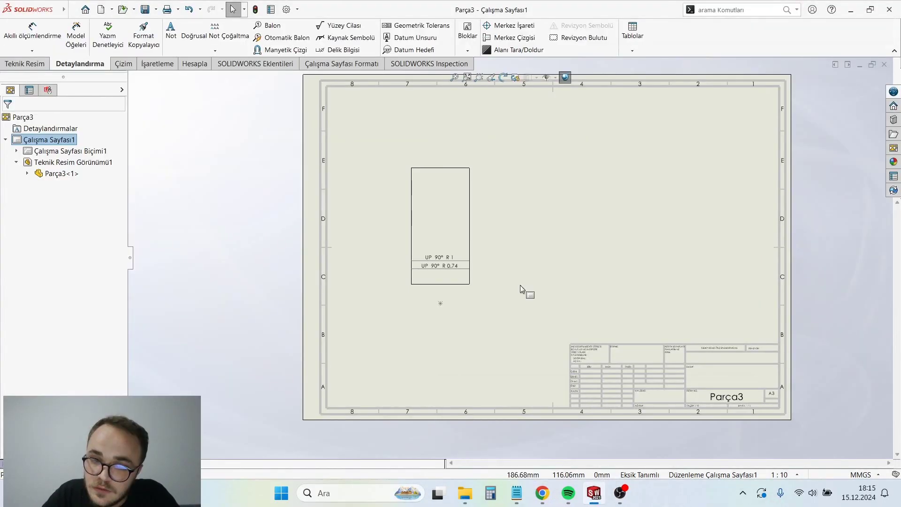
{"action": "left_click", "coordinate": [441, 305]}
{"action": "left_click", "coordinate": [557, 320]}
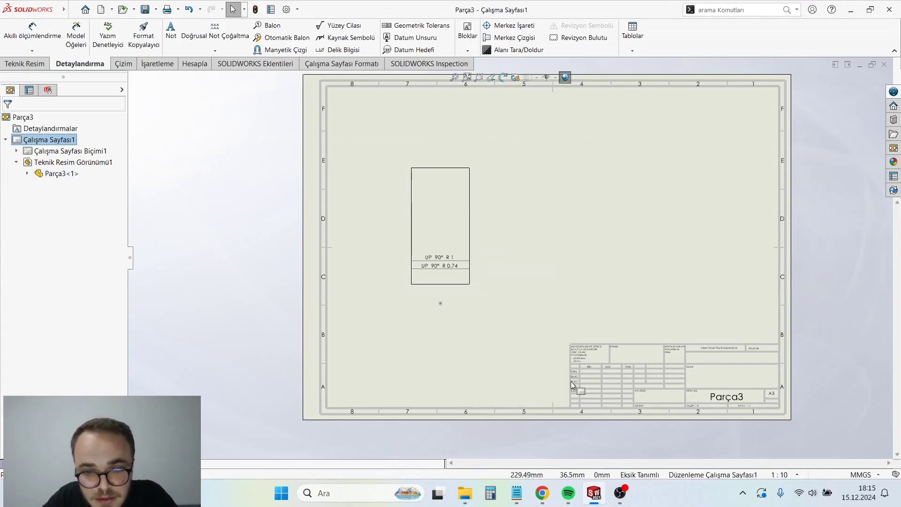